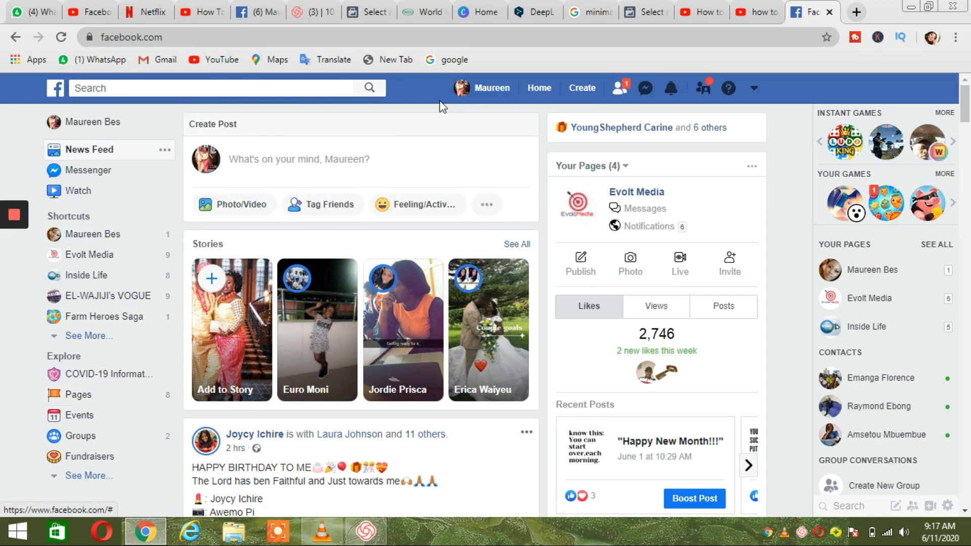
Start creating a Business or Brand page and name it Evolt Media 2
click(580, 91)
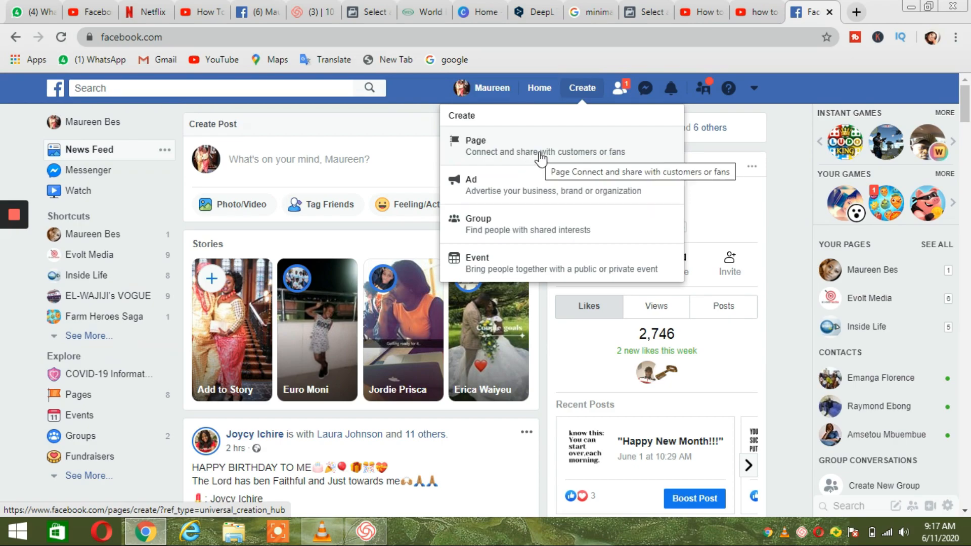
click(567, 146)
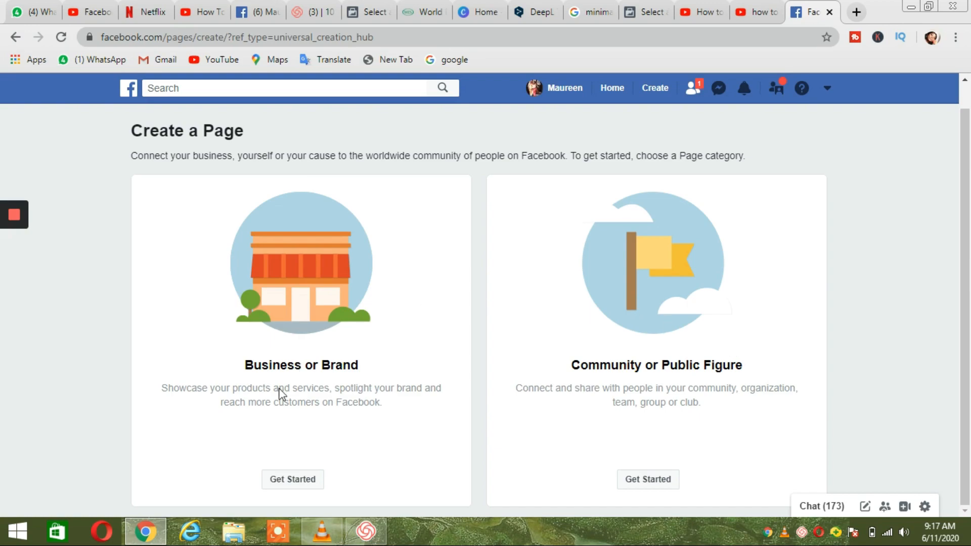
click(305, 484)
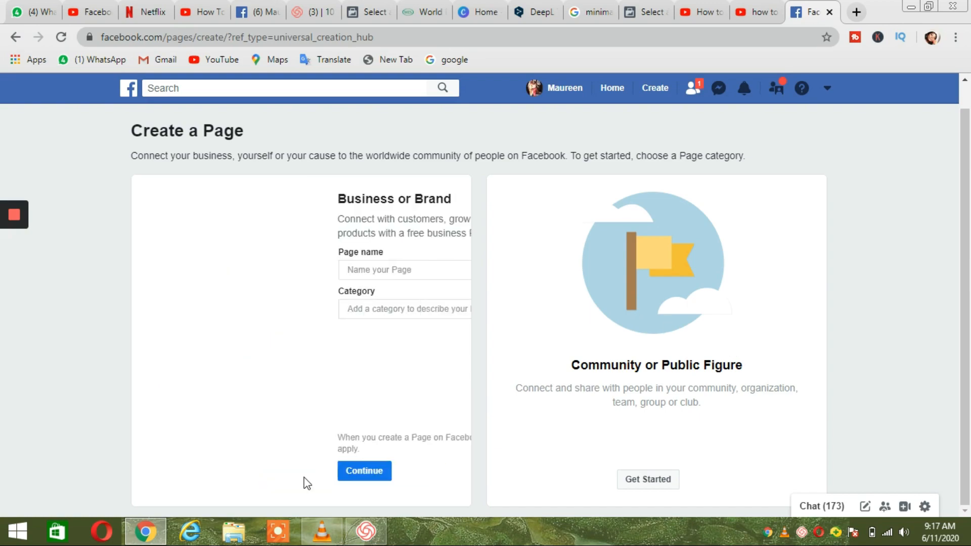
click(300, 269)
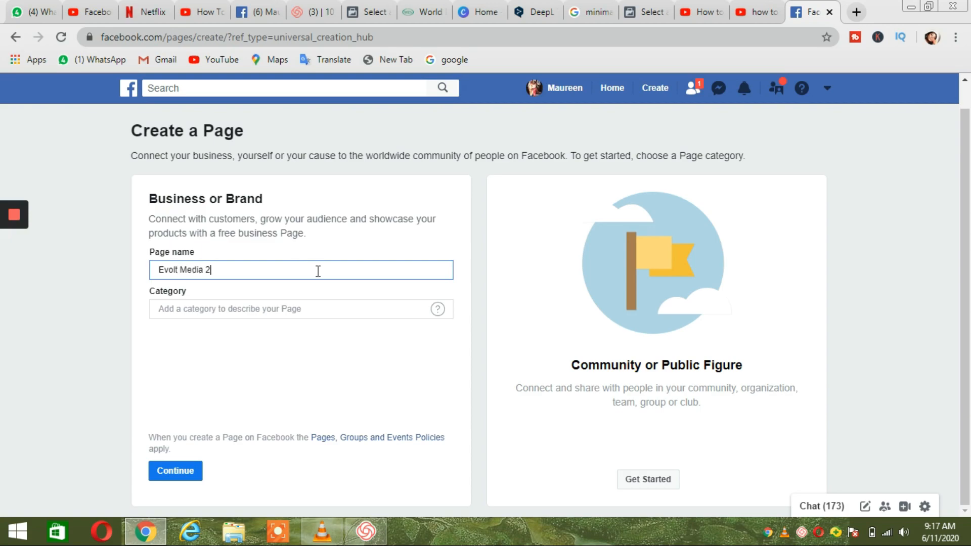
Set the page's category to Social Media Agency by searching the categories for "digit"
click(317, 311)
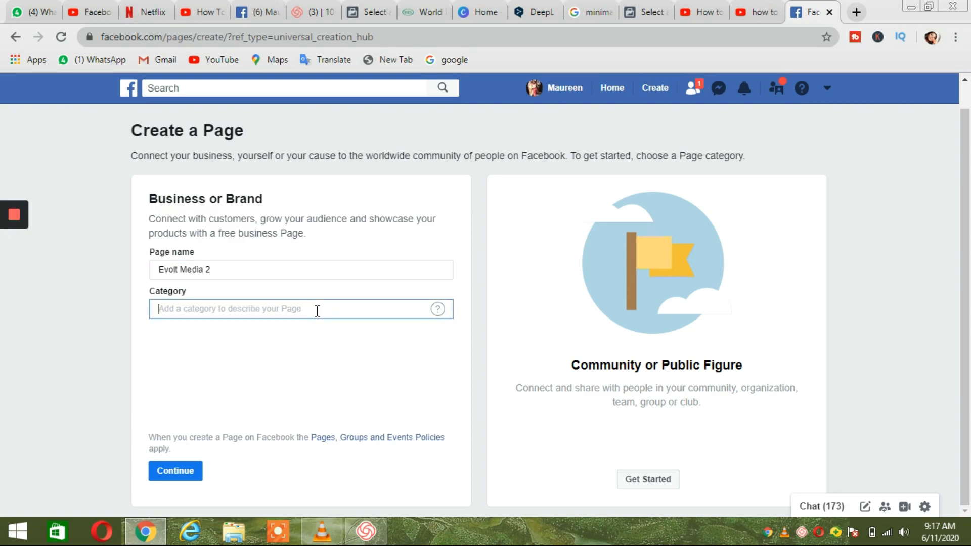
text(di)
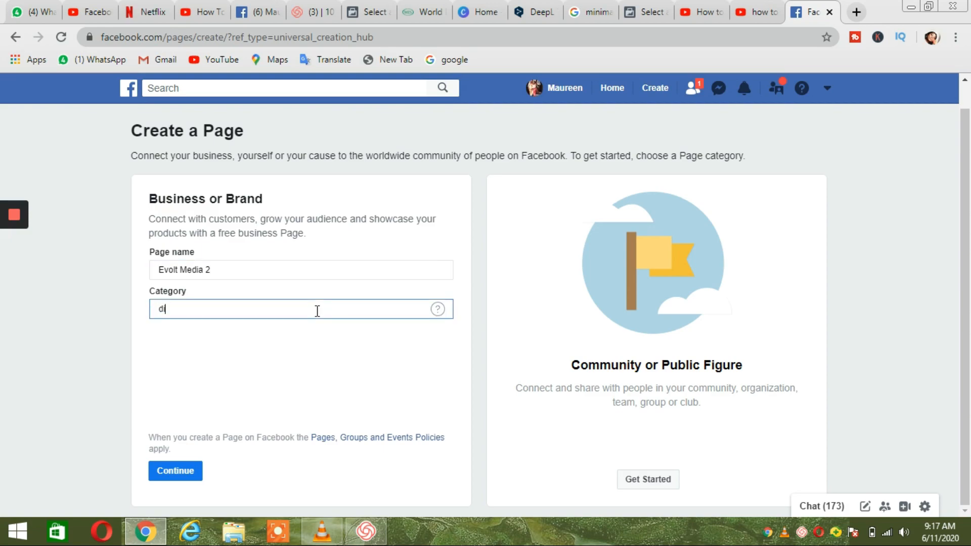
text(git)
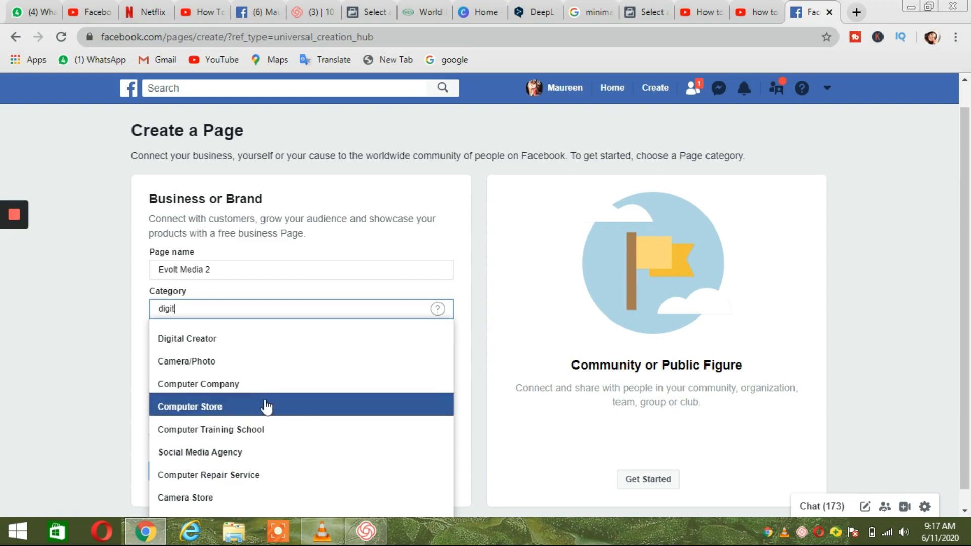
click(276, 452)
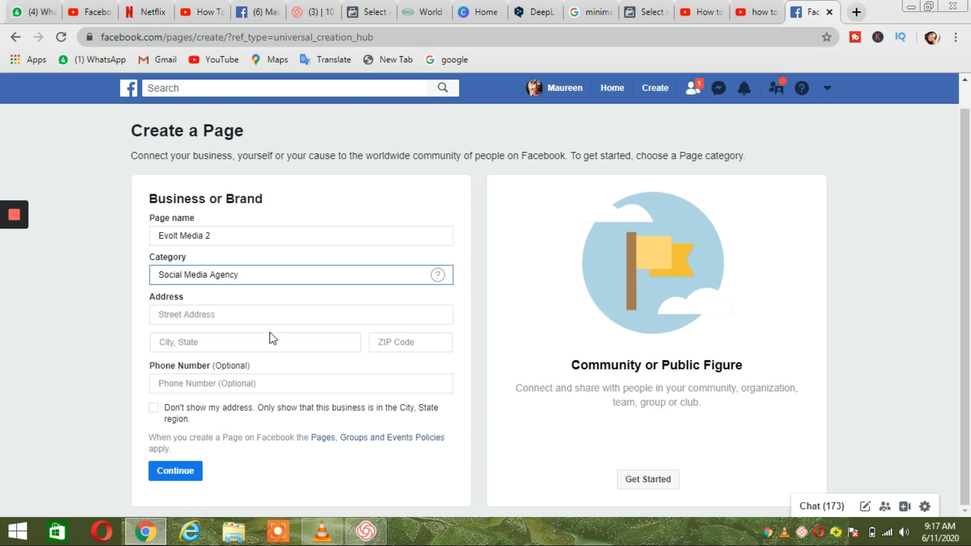
Fill in the business's street address, city and ZIP code
click(276, 314)
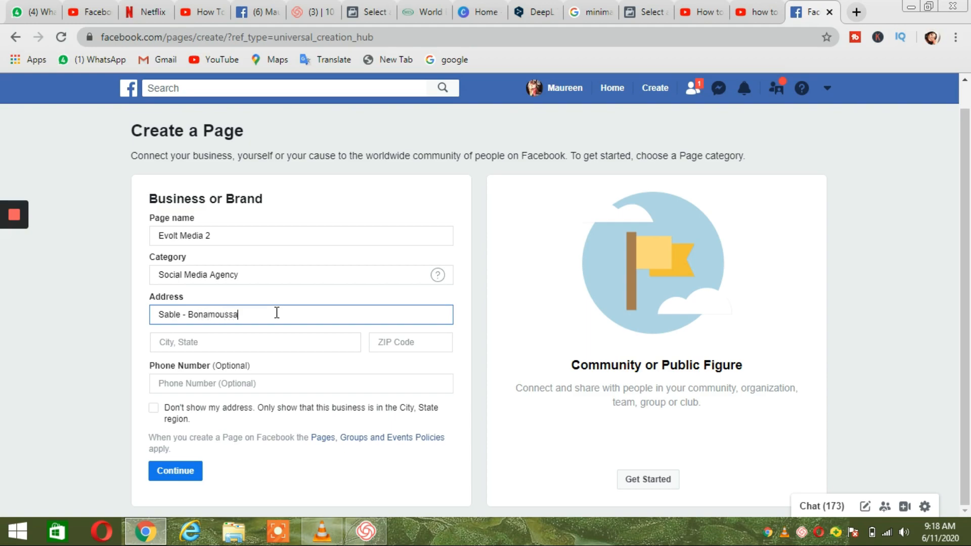
click(248, 340)
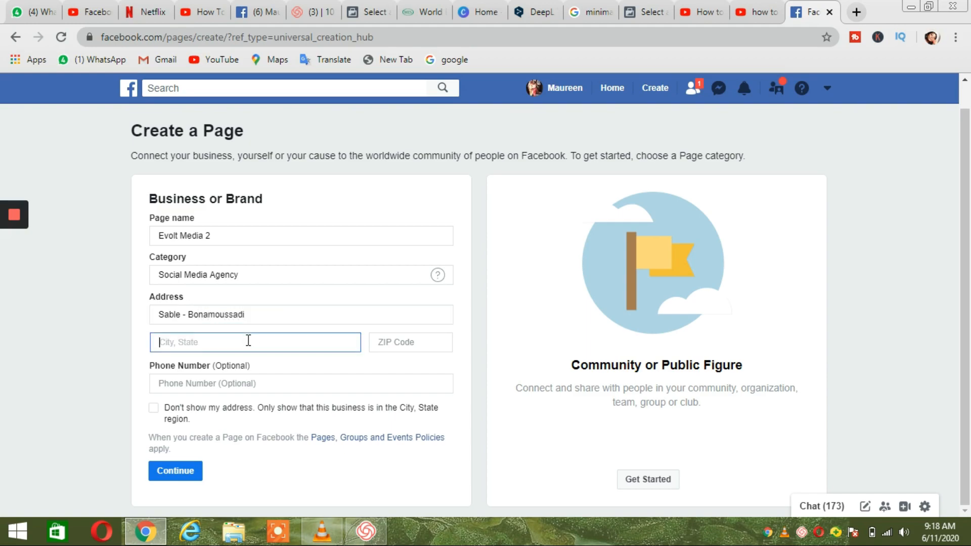
text(doua)
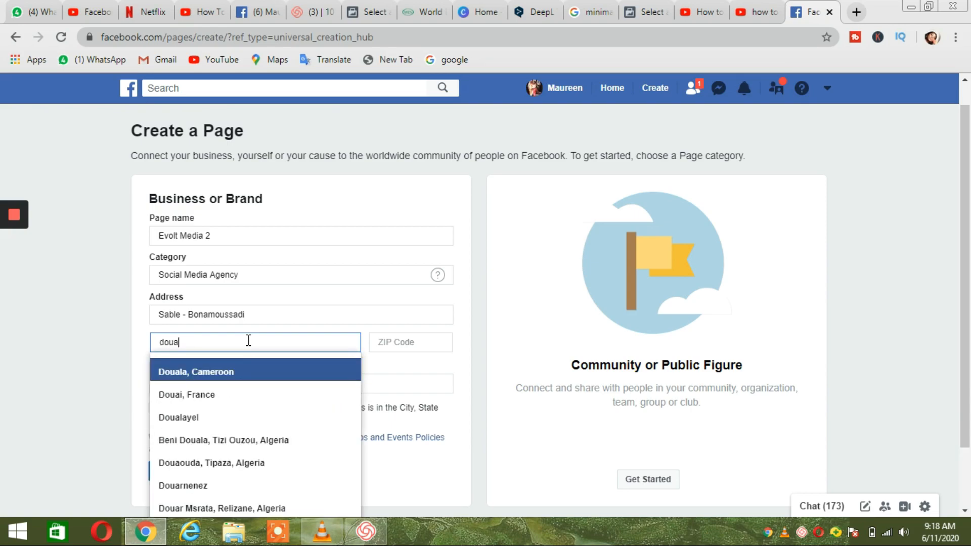
click(243, 373)
click(399, 353)
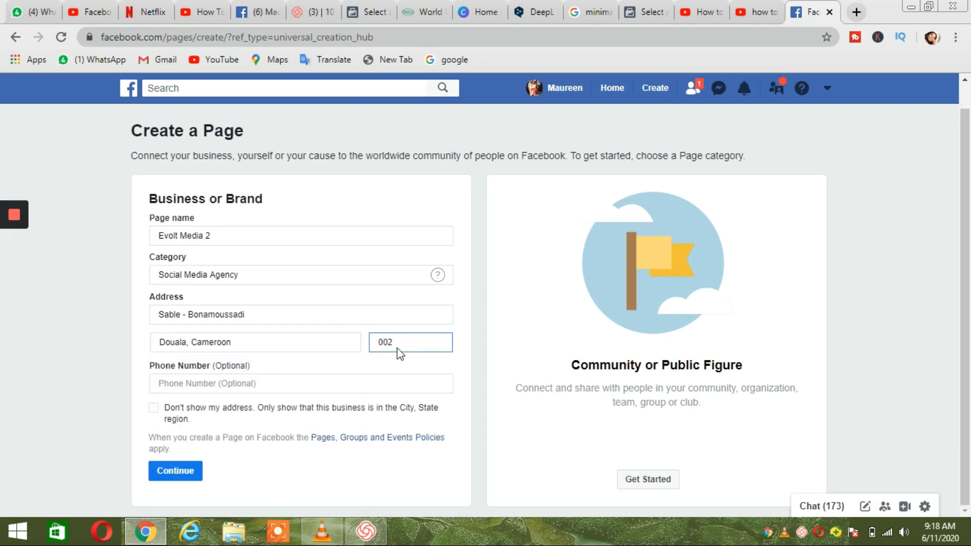
Leave the phone number blank, hide the address so only the city and region show, and submit the page details
click(377, 384)
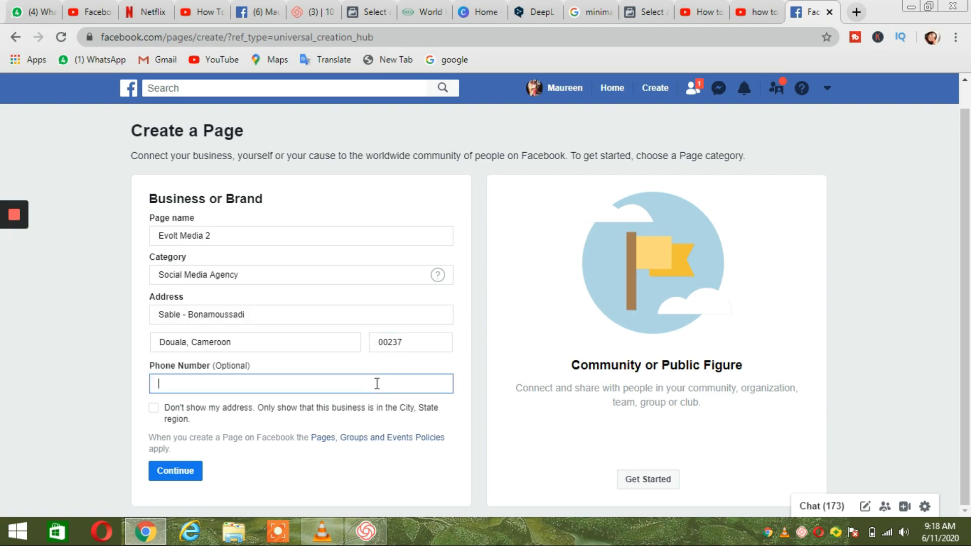
click(154, 409)
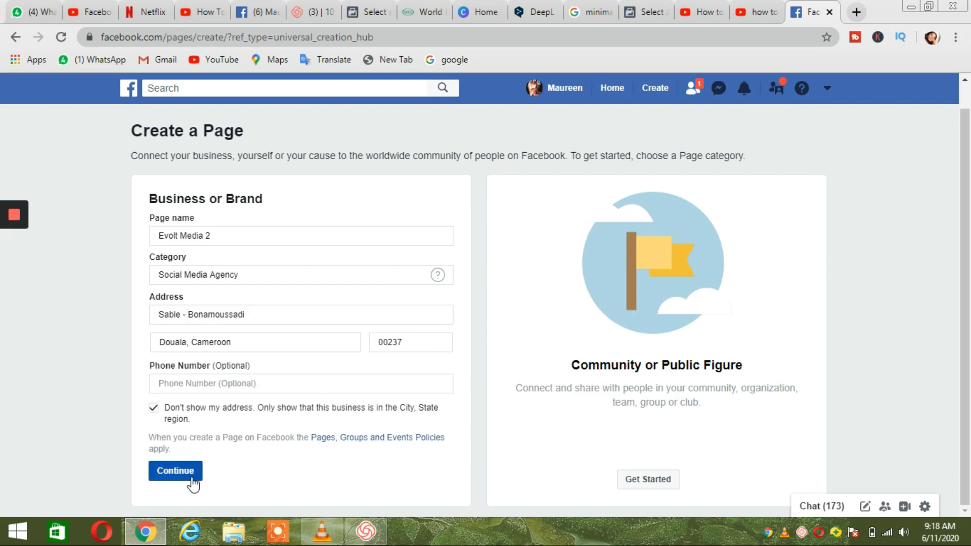
click(175, 471)
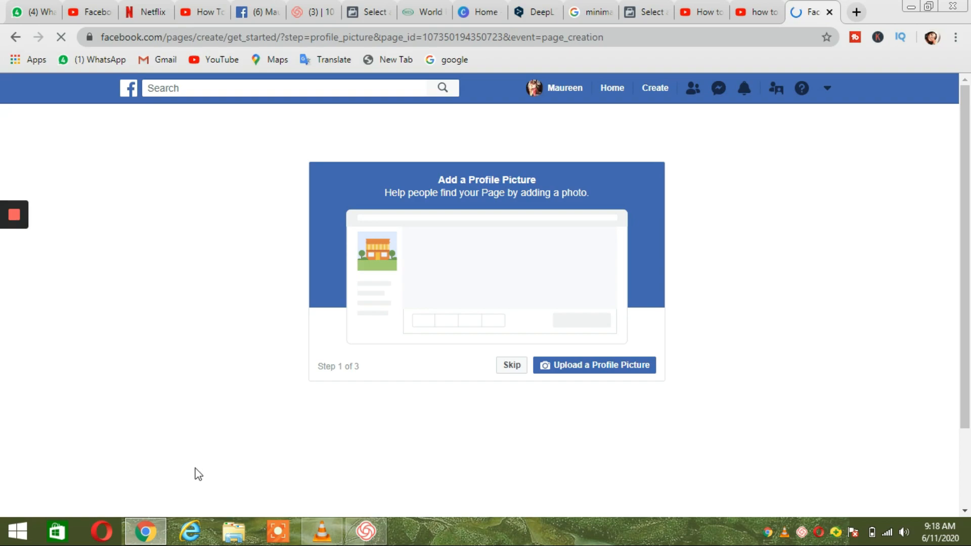
Upload the image pp from the Desktop folder as the page's profile picture
click(569, 374)
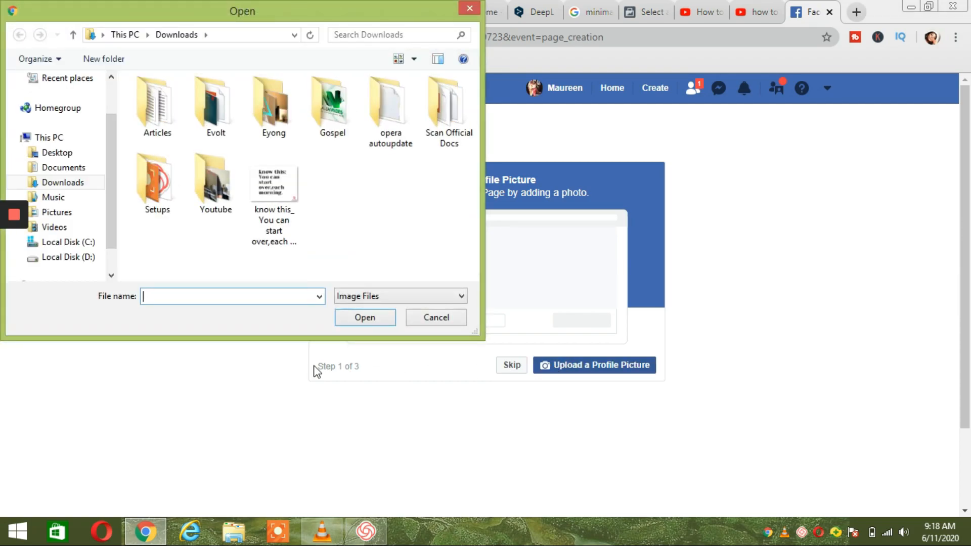
click(75, 158)
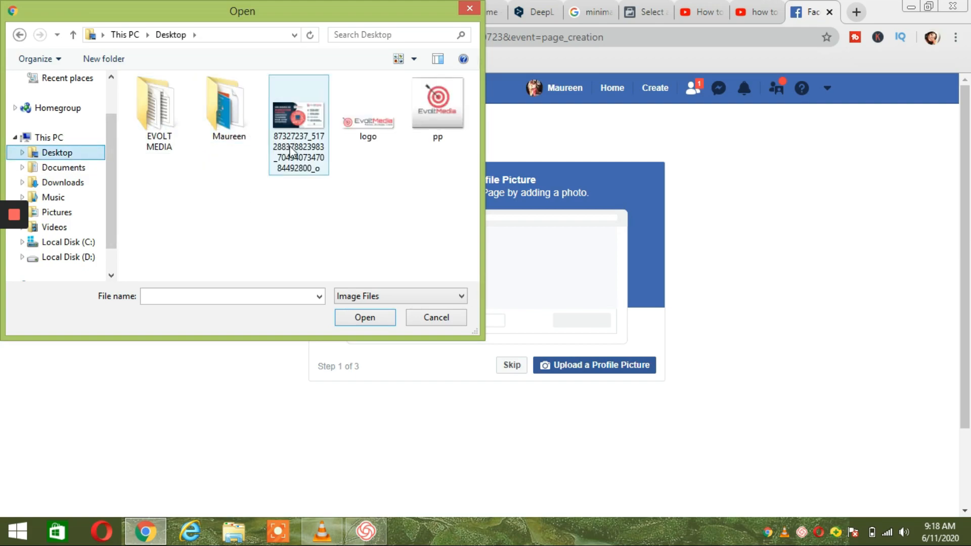
click(424, 127)
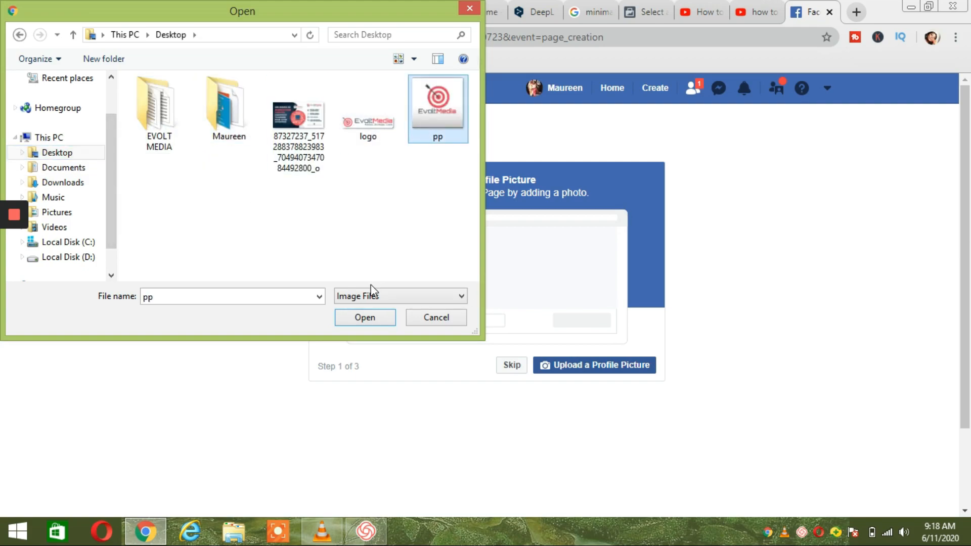
click(365, 318)
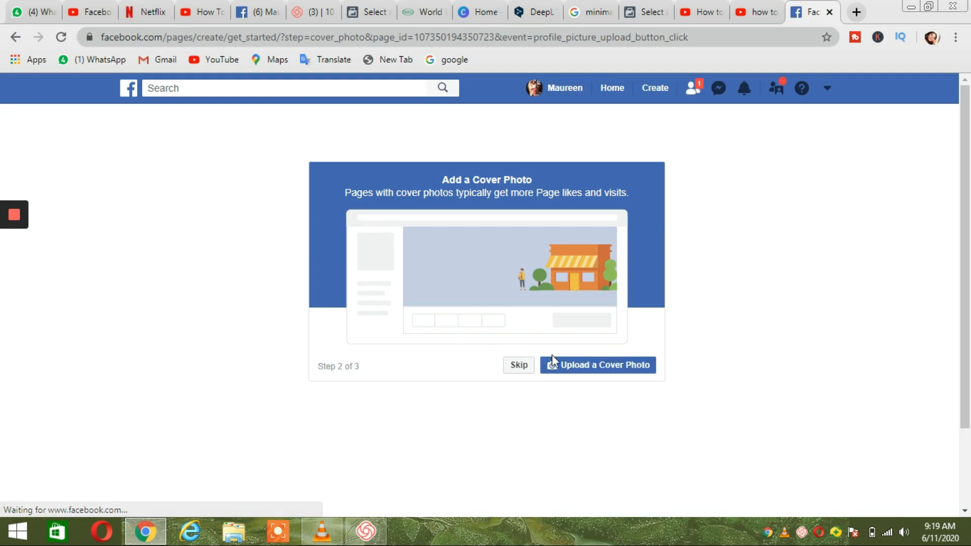
click(586, 372)
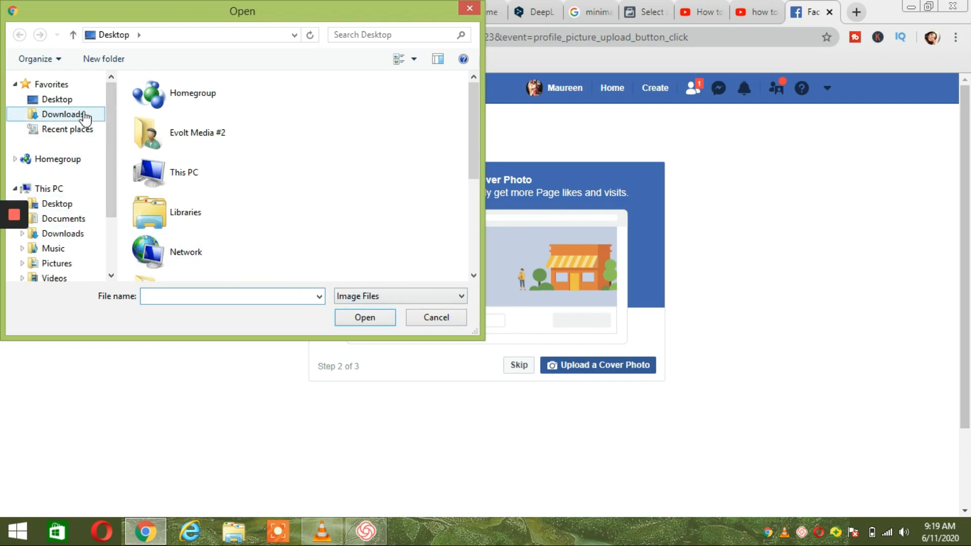
click(80, 205)
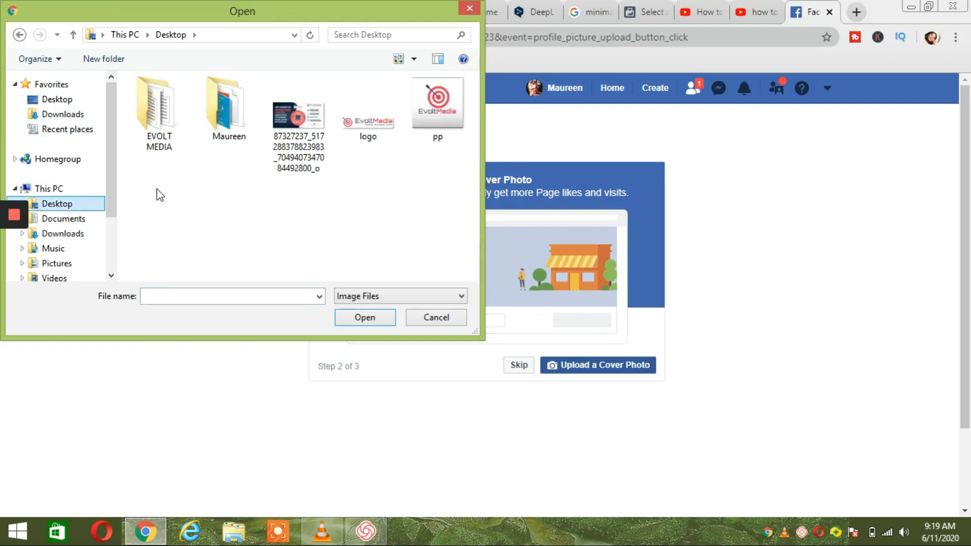
click(291, 152)
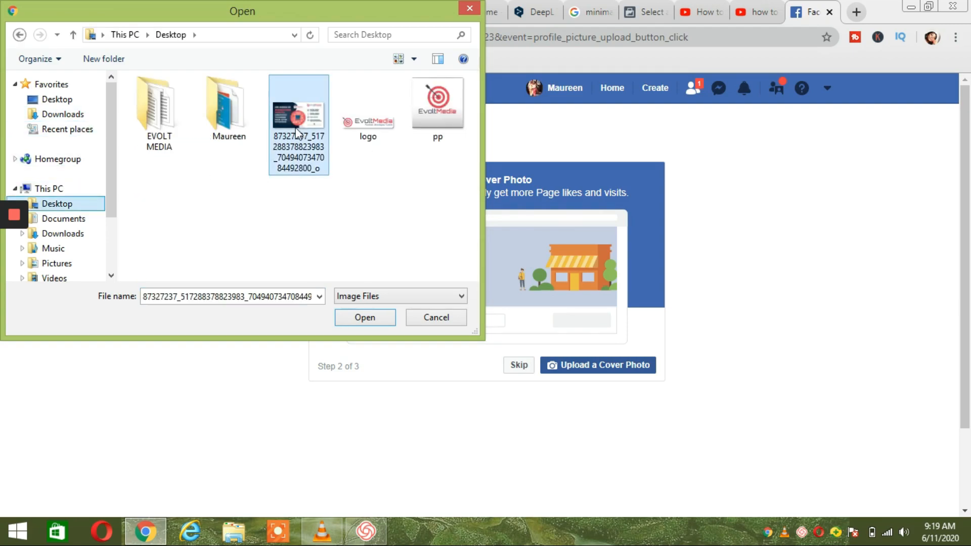
click(389, 317)
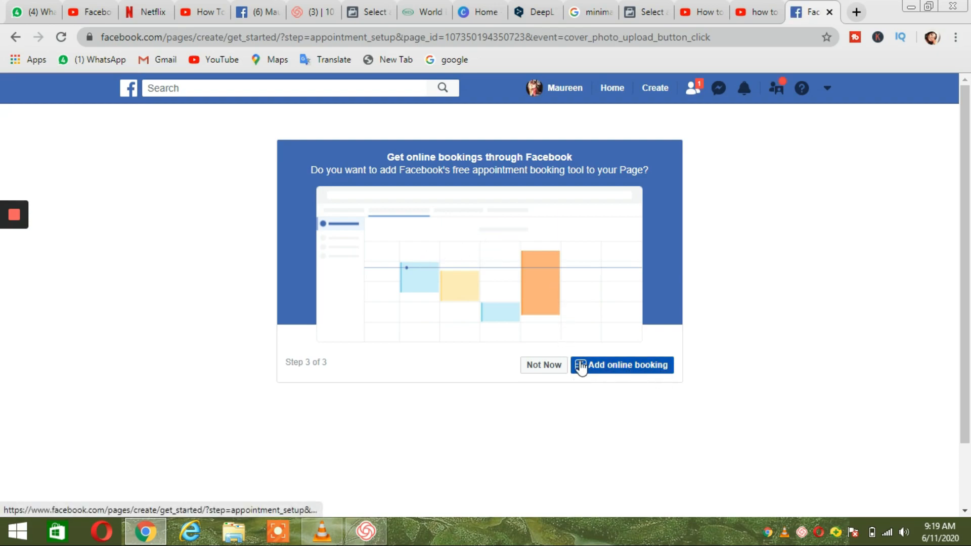
click(553, 367)
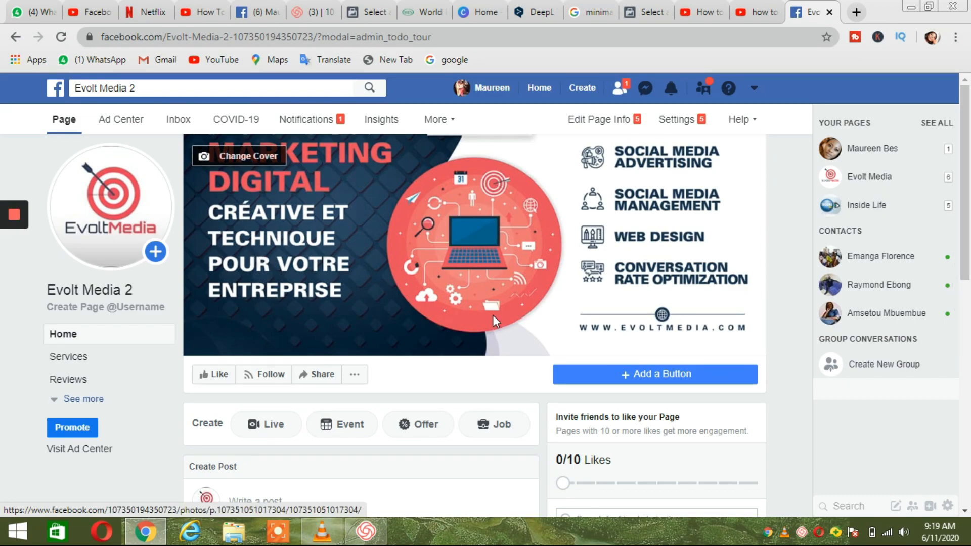
Open the setup for adding a page button and examine the booking, contact, business information, shopping and app or game options
click(663, 377)
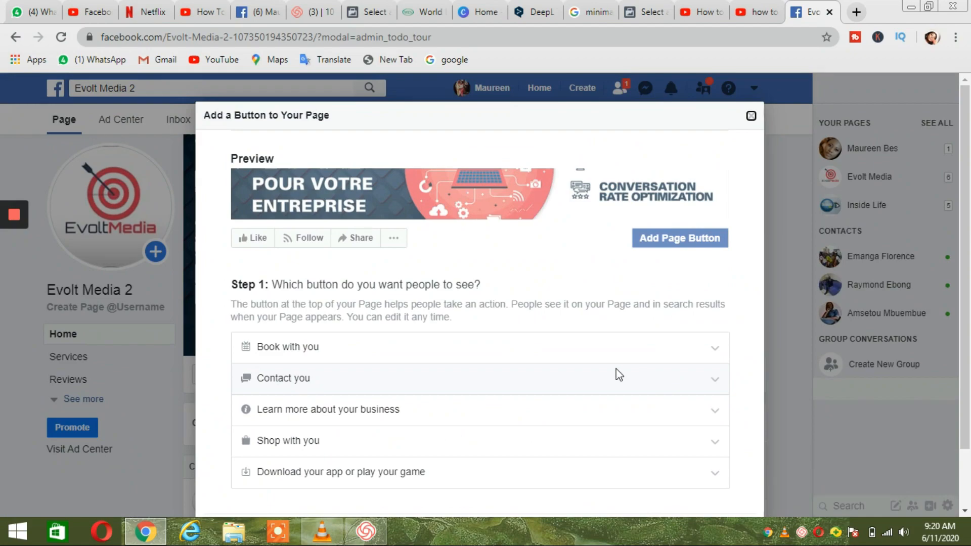
click(512, 348)
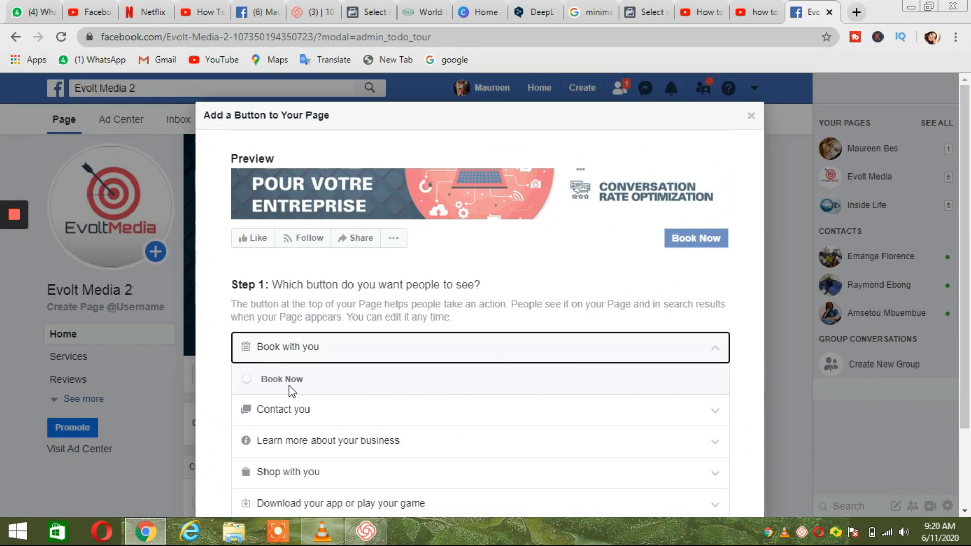
scroll(439, 370, down, 2)
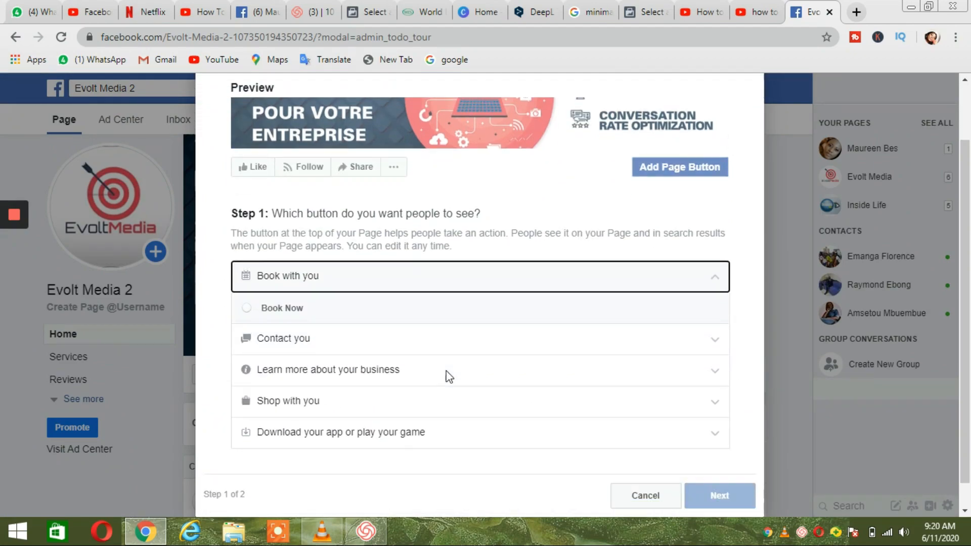
click(429, 349)
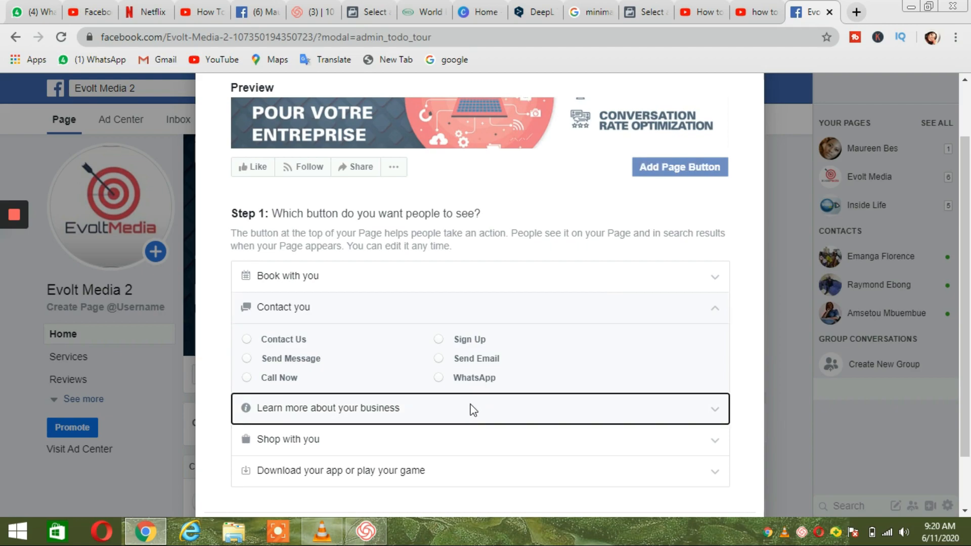
click(256, 338)
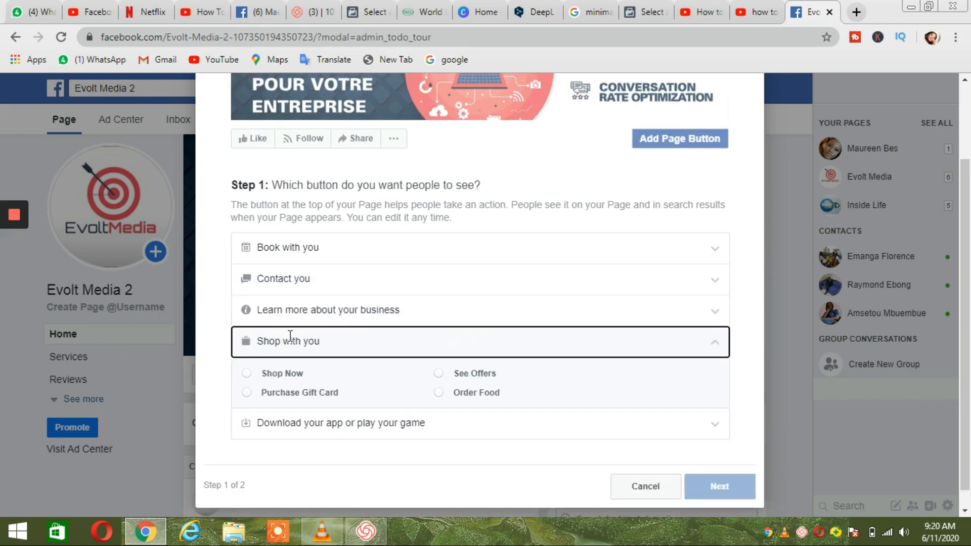
click(335, 309)
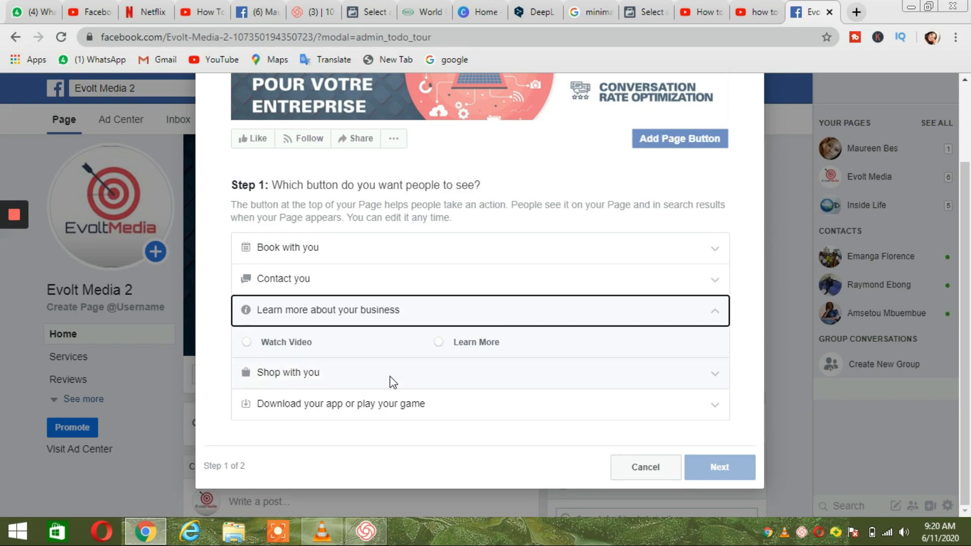
click(419, 377)
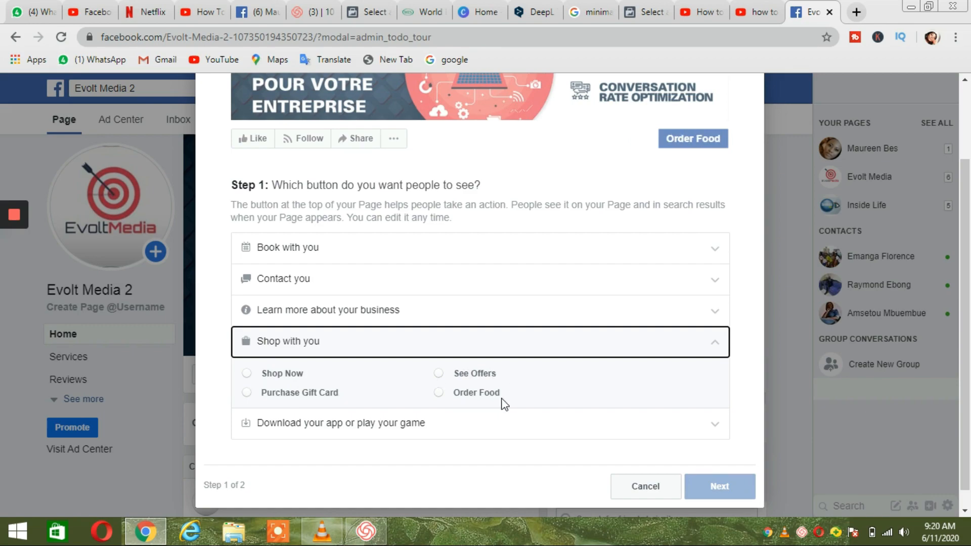
click(455, 422)
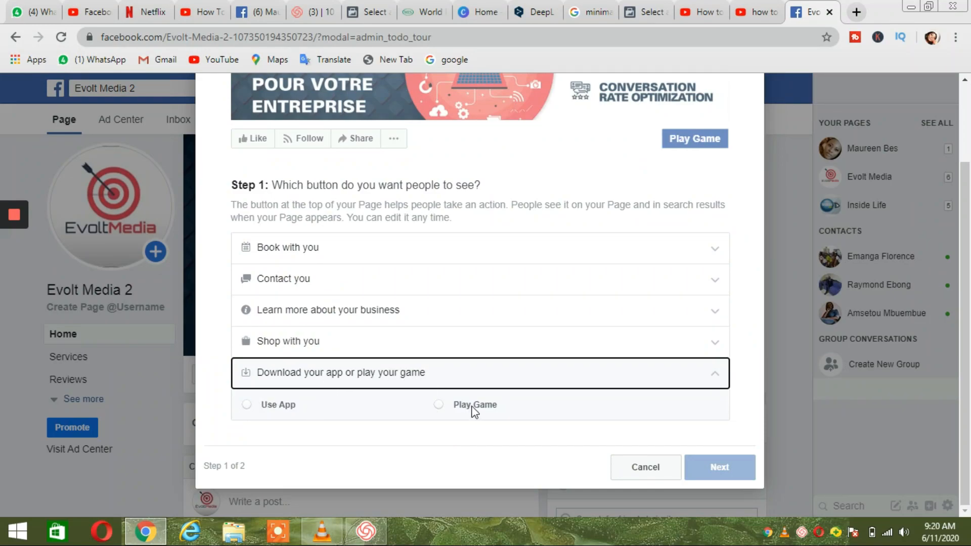
Add a Send Message contact button to the page, directing people to Messenger, and finish the button setup
click(443, 293)
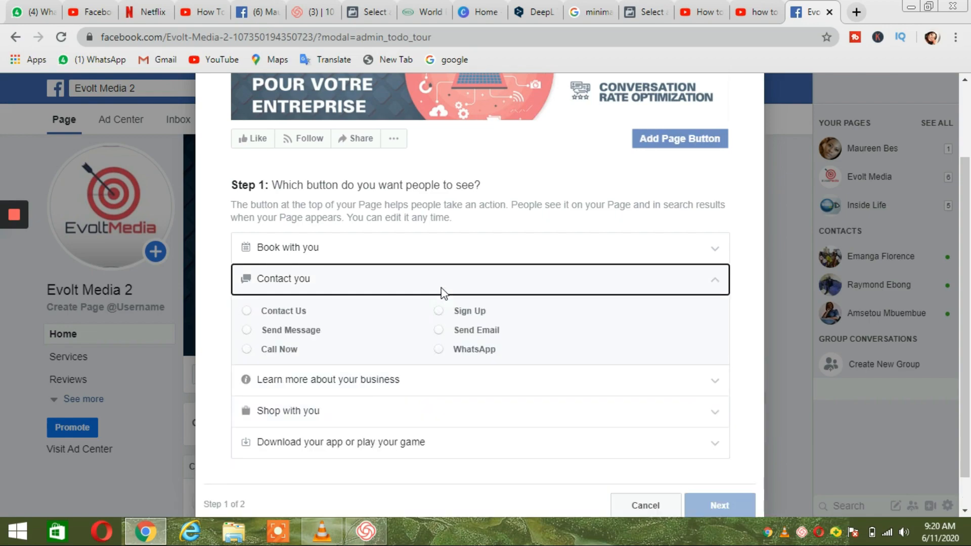
click(247, 330)
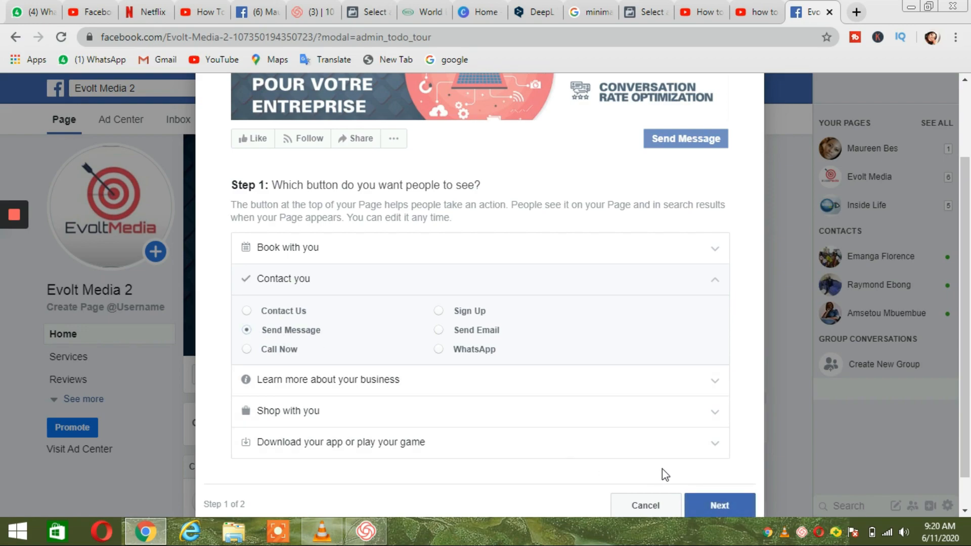
click(702, 508)
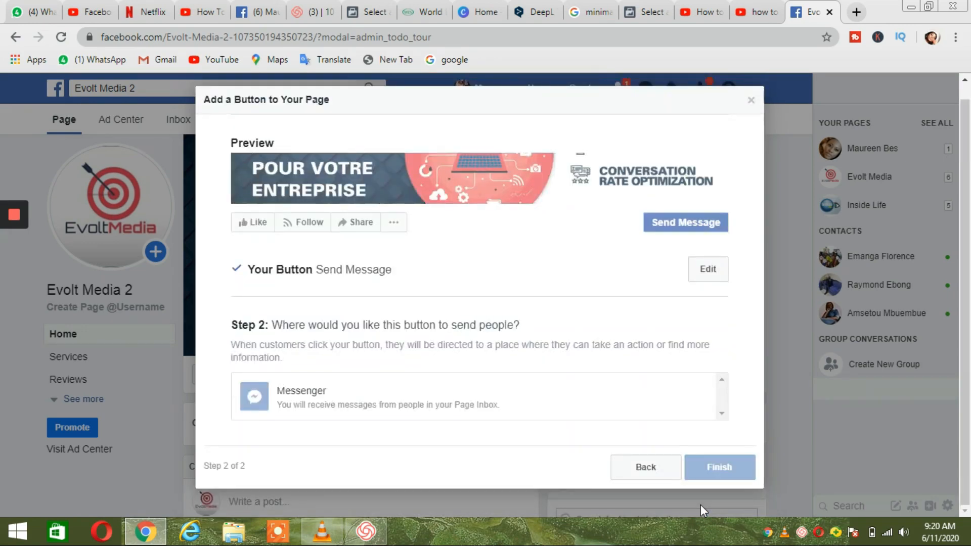
click(264, 400)
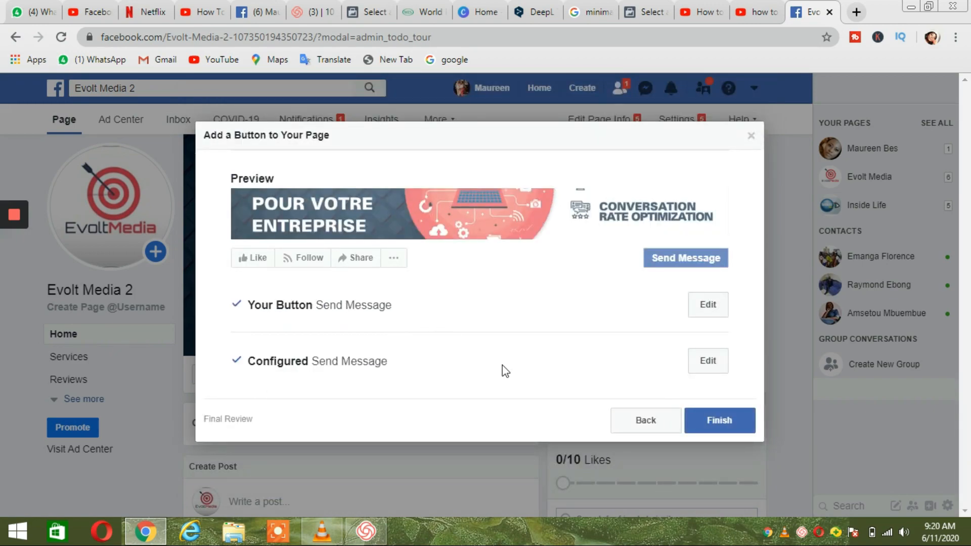
click(733, 420)
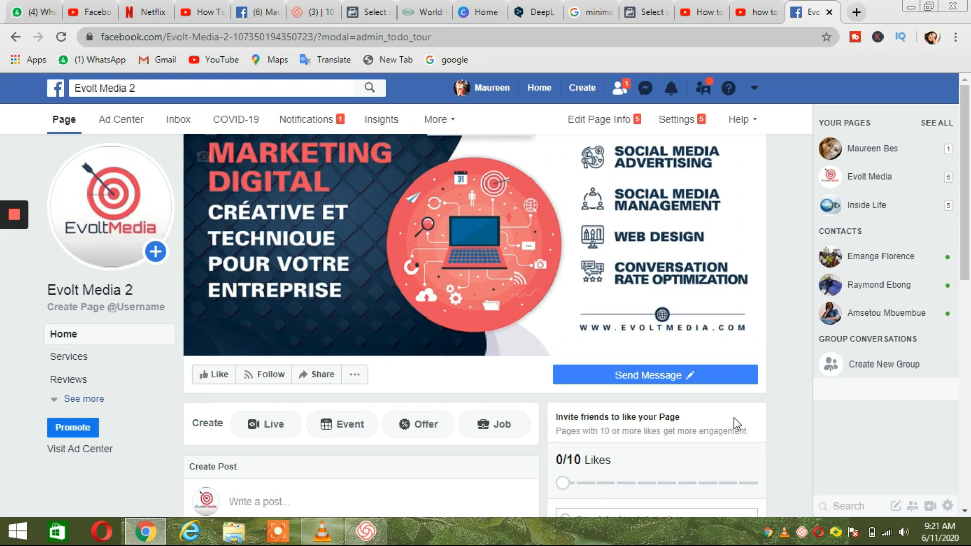
Invite the six suggested friends to like the page
scroll(714, 360, down, 1)
scroll(714, 360, down, 3)
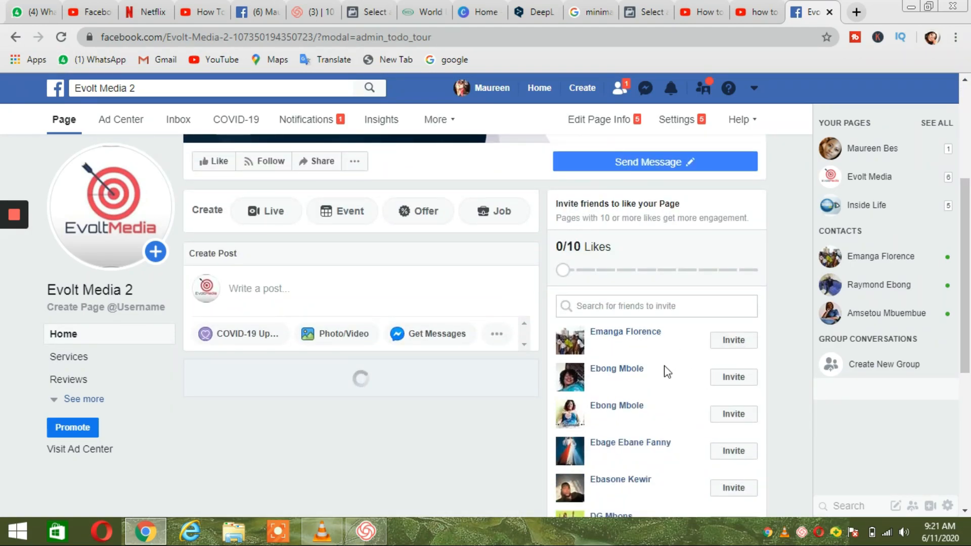
click(727, 344)
click(730, 378)
click(731, 417)
click(728, 449)
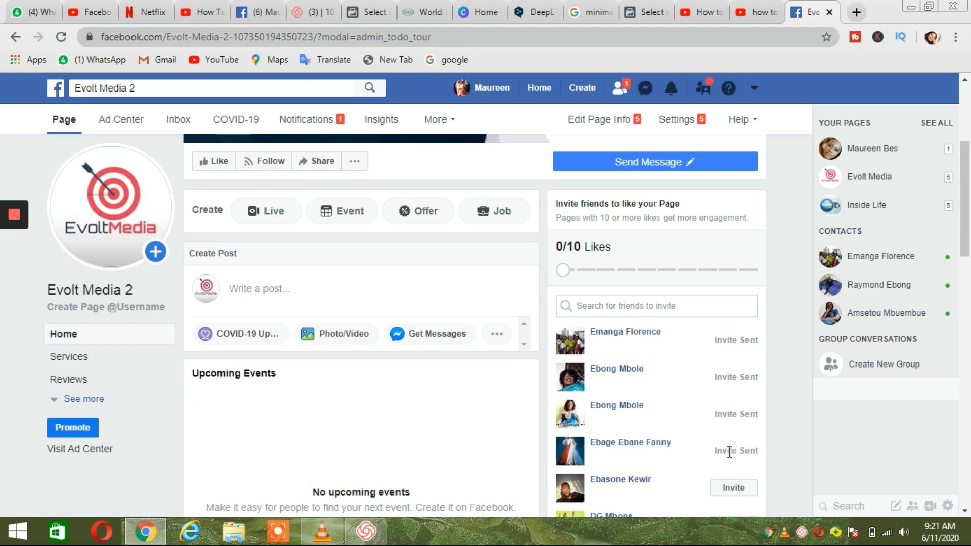
click(731, 487)
scroll(731, 481, down, 3)
click(734, 382)
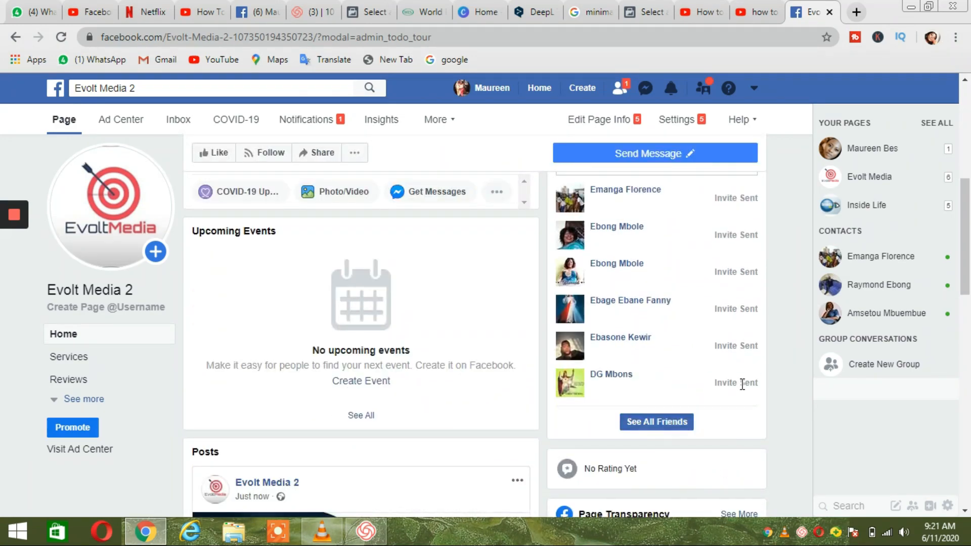
In the page settings, disable visitor posts by other people on the page and save the change
scroll(508, 447, up, 5)
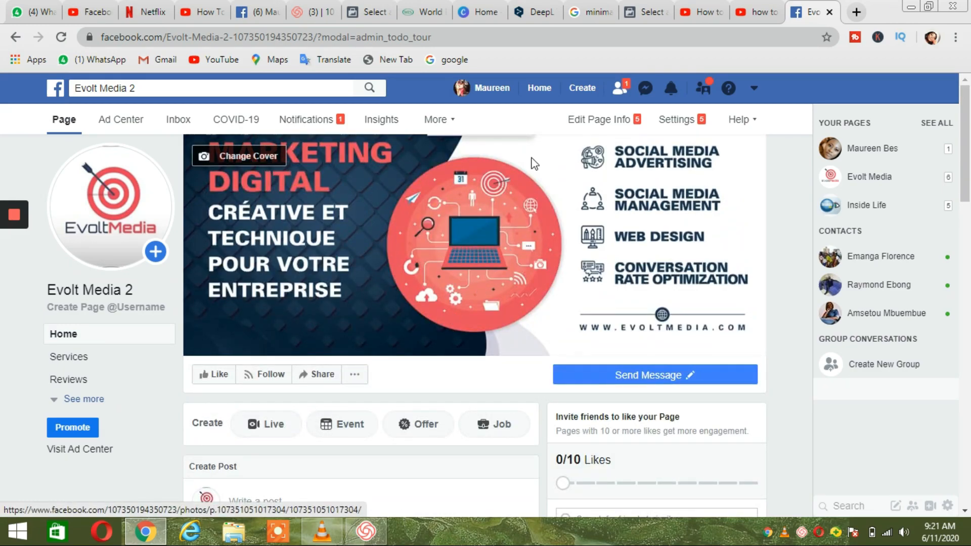
click(678, 124)
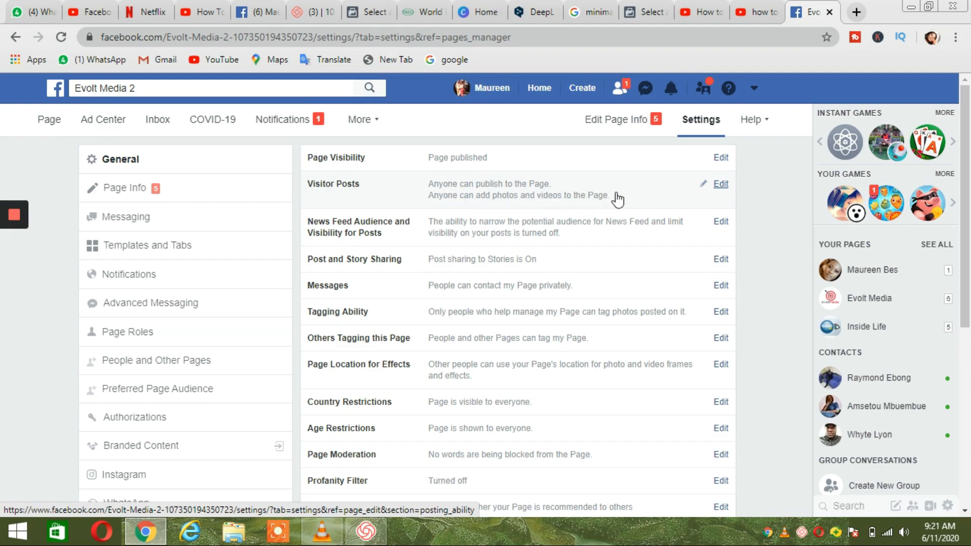
click(722, 184)
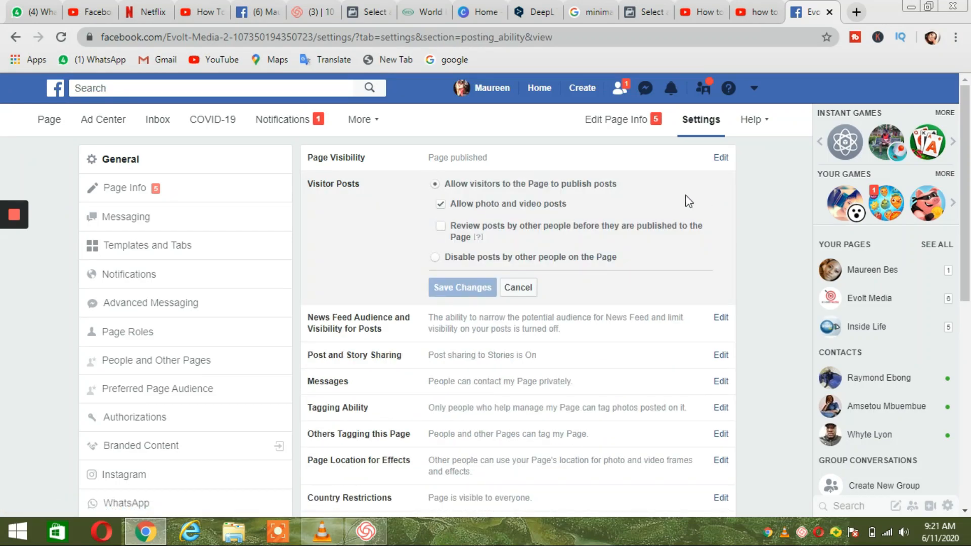
click(436, 259)
click(471, 237)
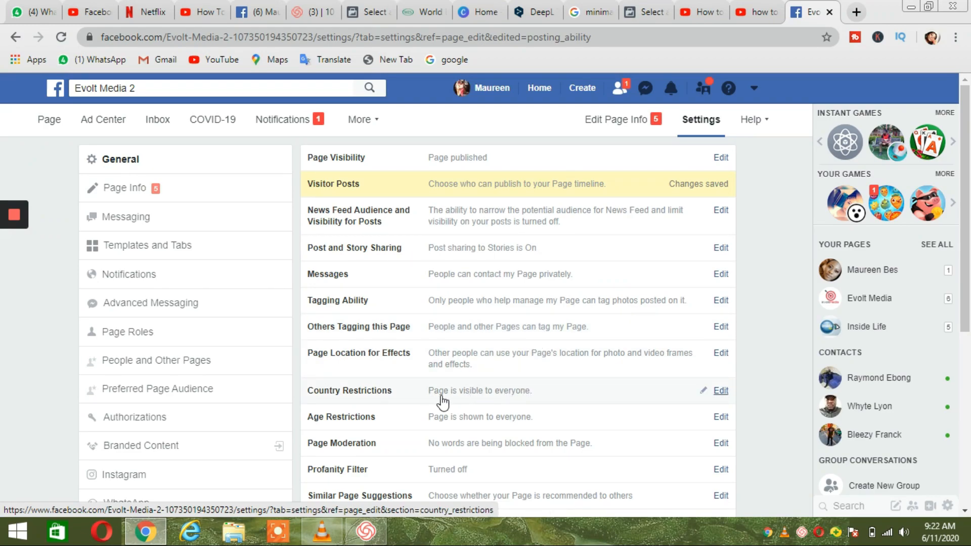
Examine the Country Restrictions options without changing them, and look through the remaining general page settings
click(724, 396)
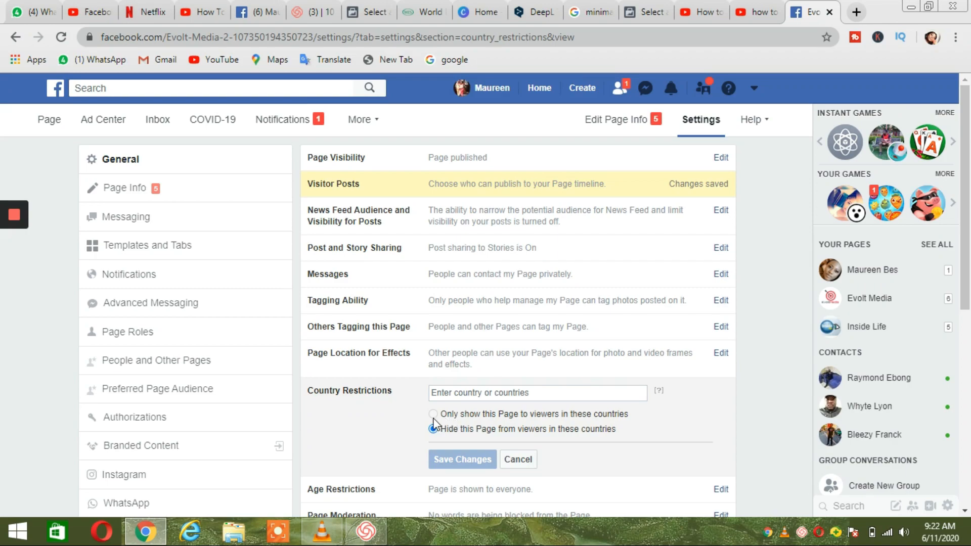
click(518, 459)
scroll(569, 399, down, 3)
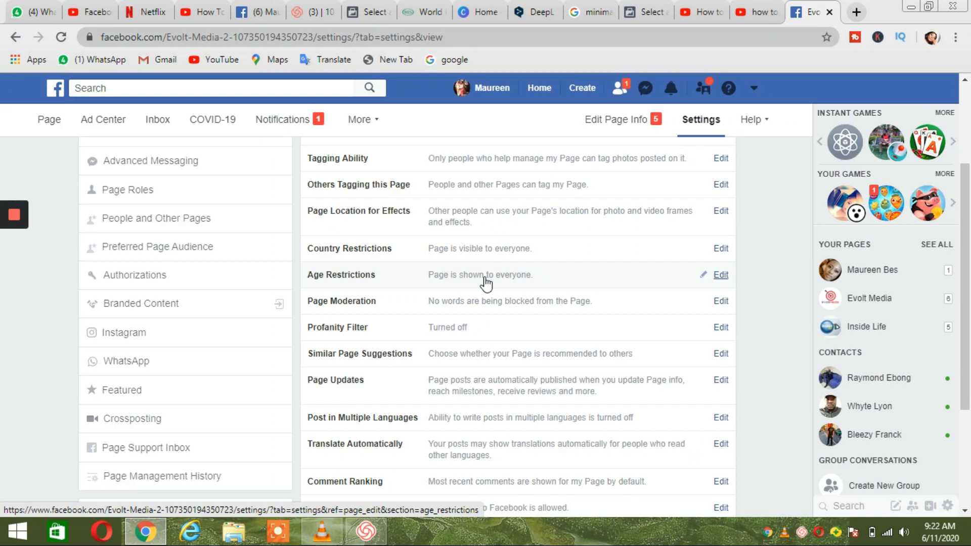
scroll(548, 213, down, 3)
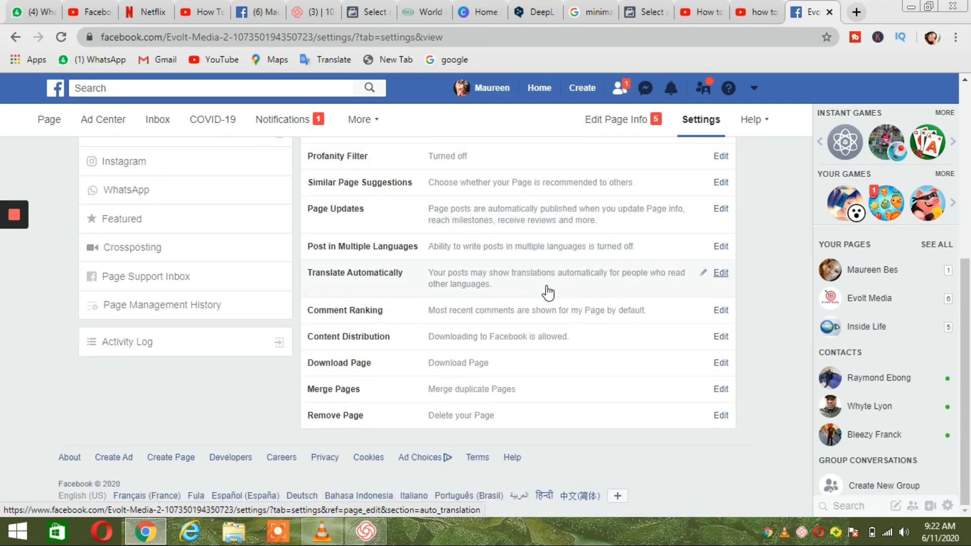
scroll(553, 373, up, 6)
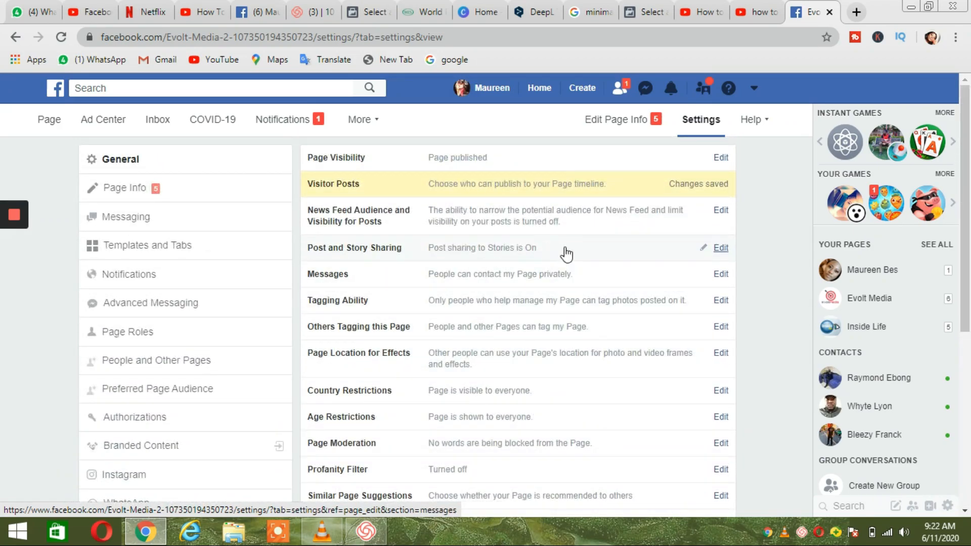
In the page info, enter and save the description "Digital marketing agency specialized in getting more customers for businesses"
click(226, 197)
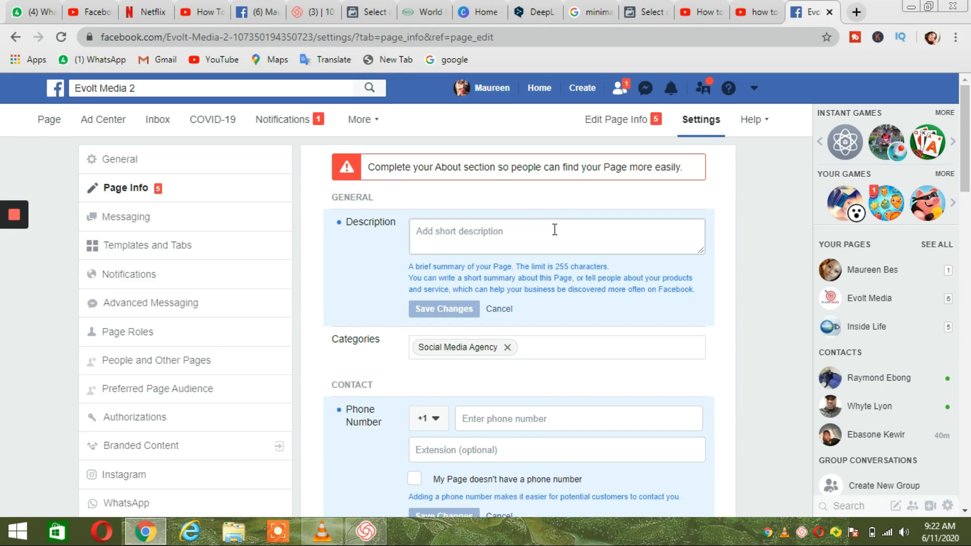
scroll(555, 230, down, 15)
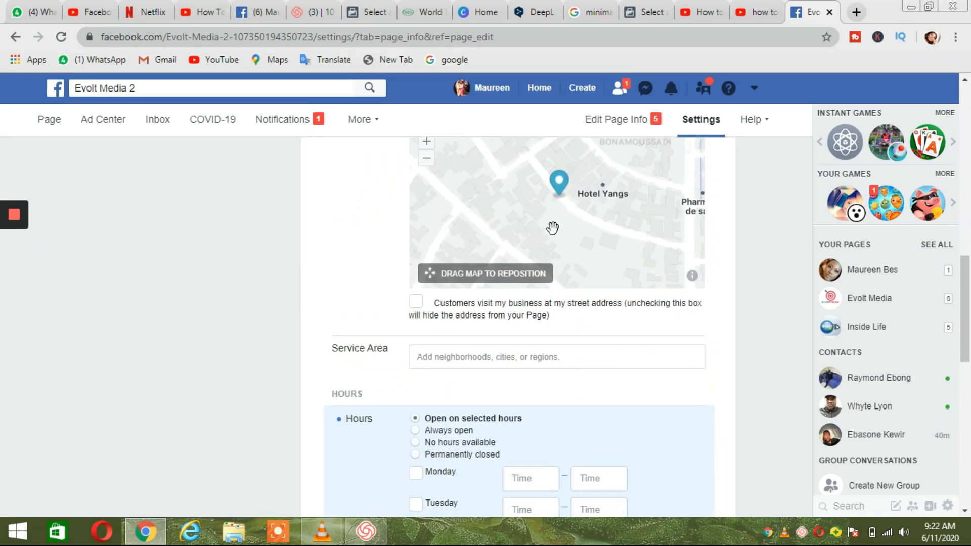
scroll(801, 283, up, 15)
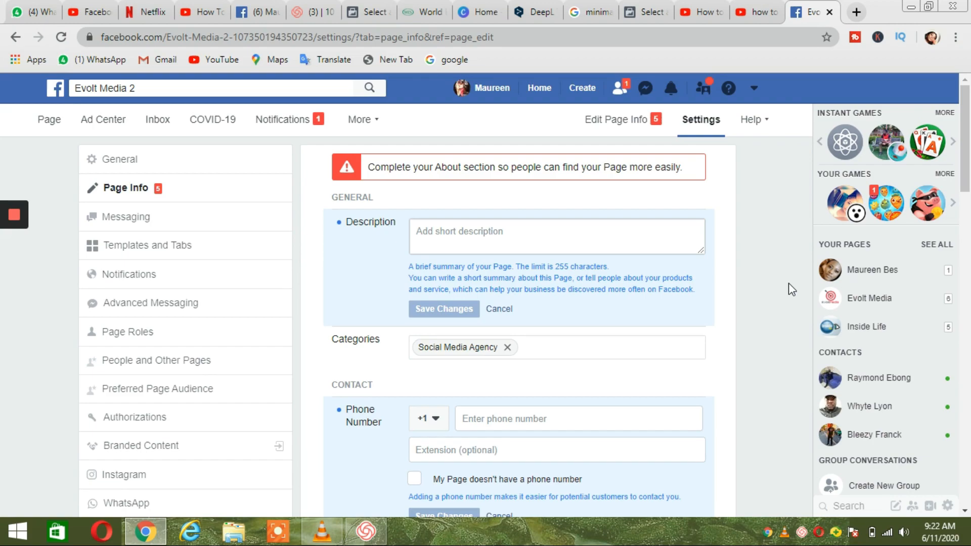
click(598, 242)
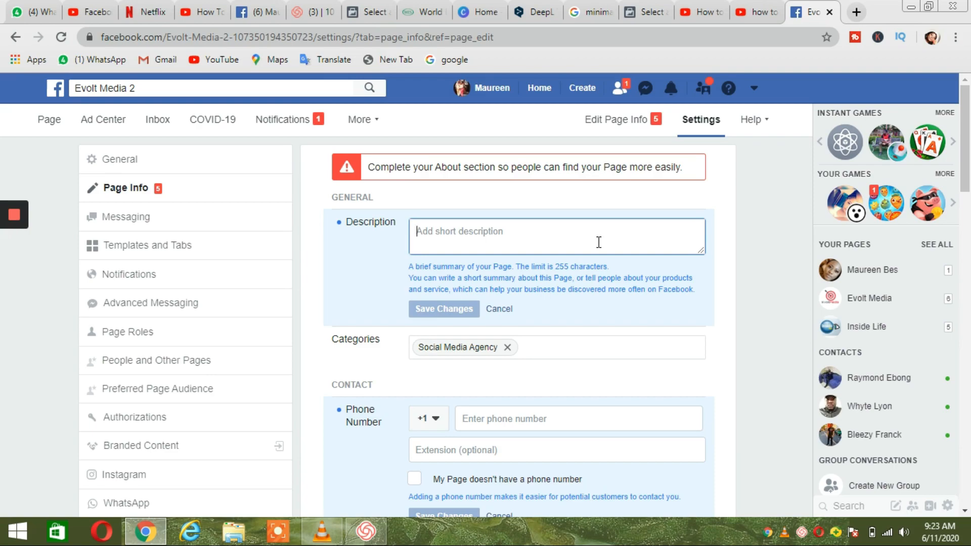
text(d)
key(BackSpace)
text(Digital ma)
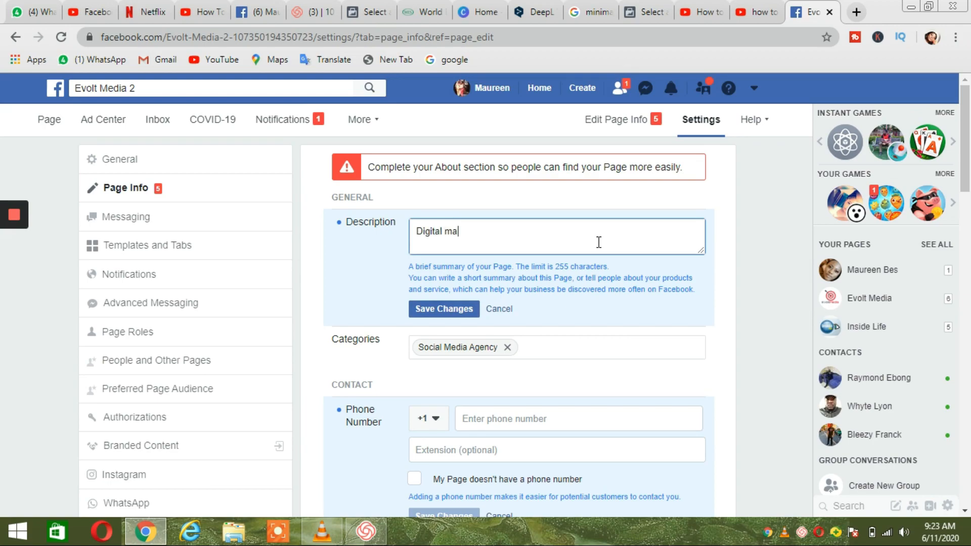
text(rketing agency speciali)
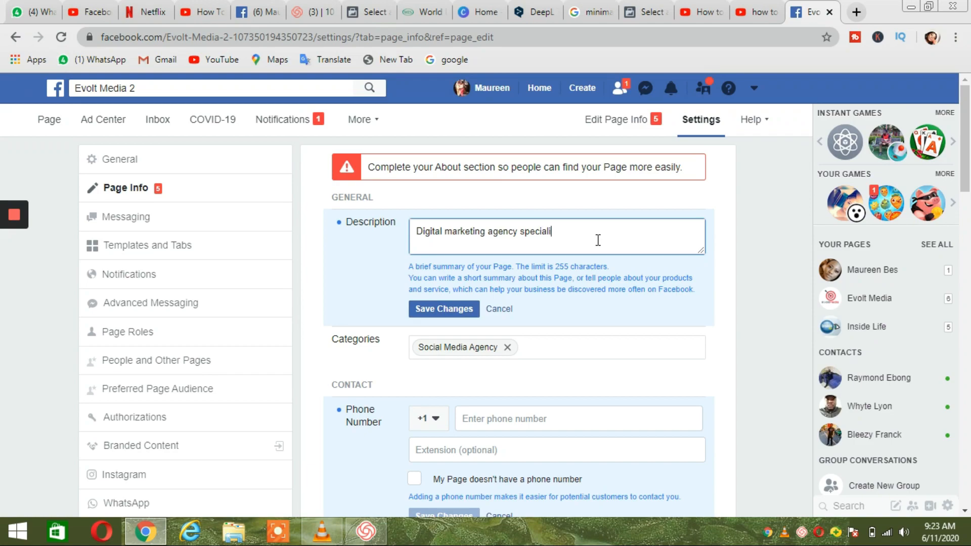
text(zed in getting more customers for bus)
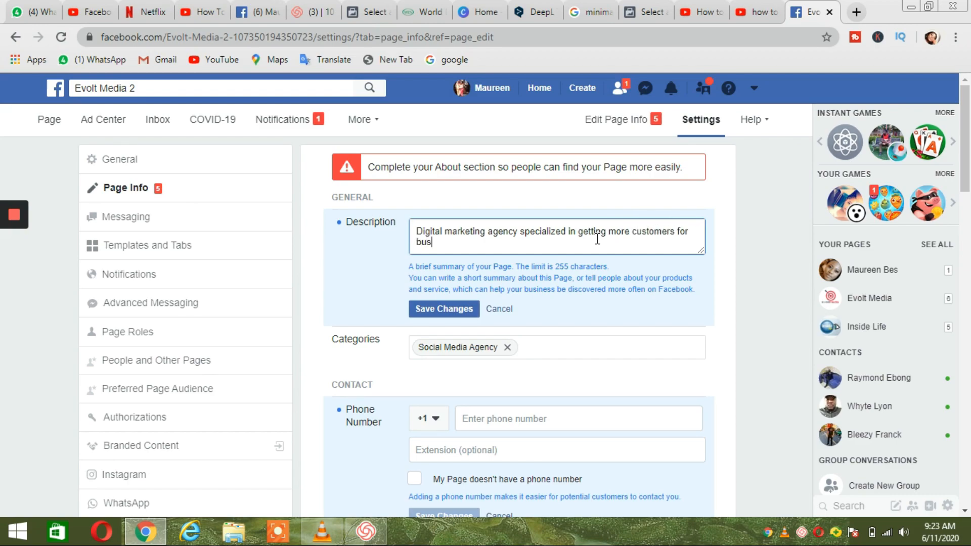
text(inesses)
click(433, 309)
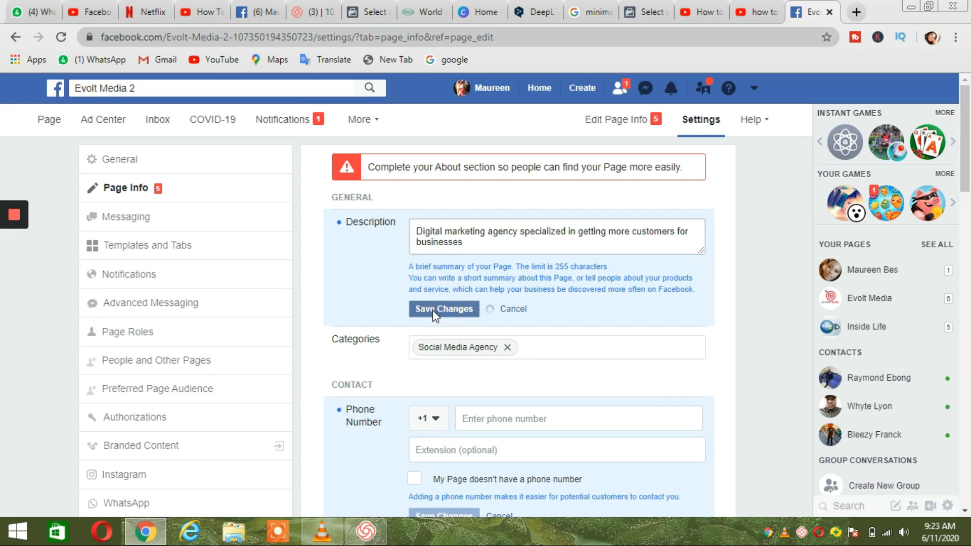
Add Consulting Agency as a second page category and save the change
click(542, 346)
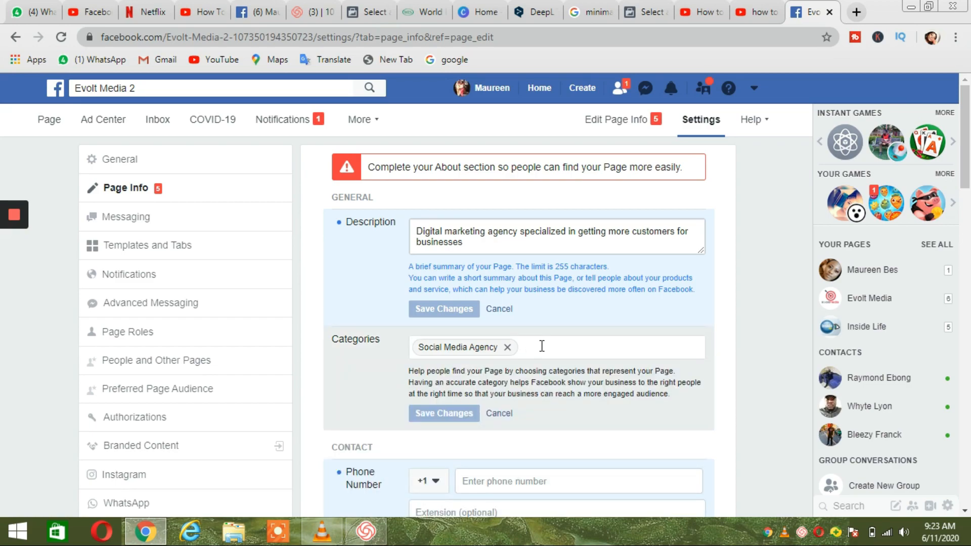
text(ce)
text(n)
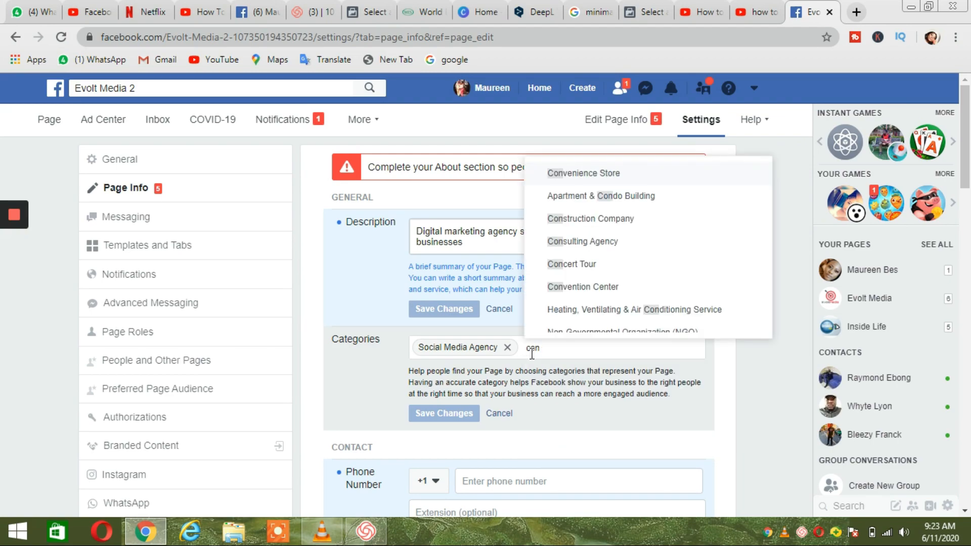
scroll(636, 195, down, 1)
click(639, 234)
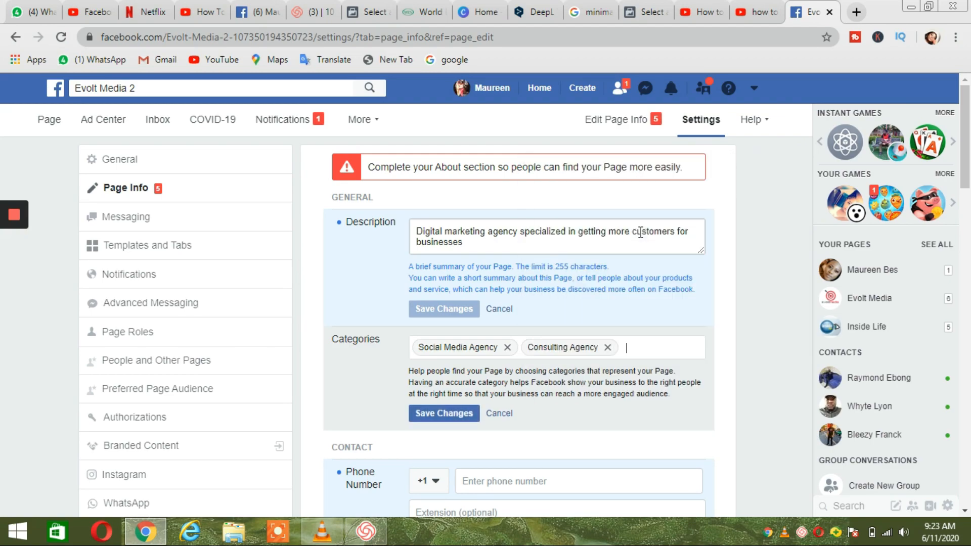
click(457, 423)
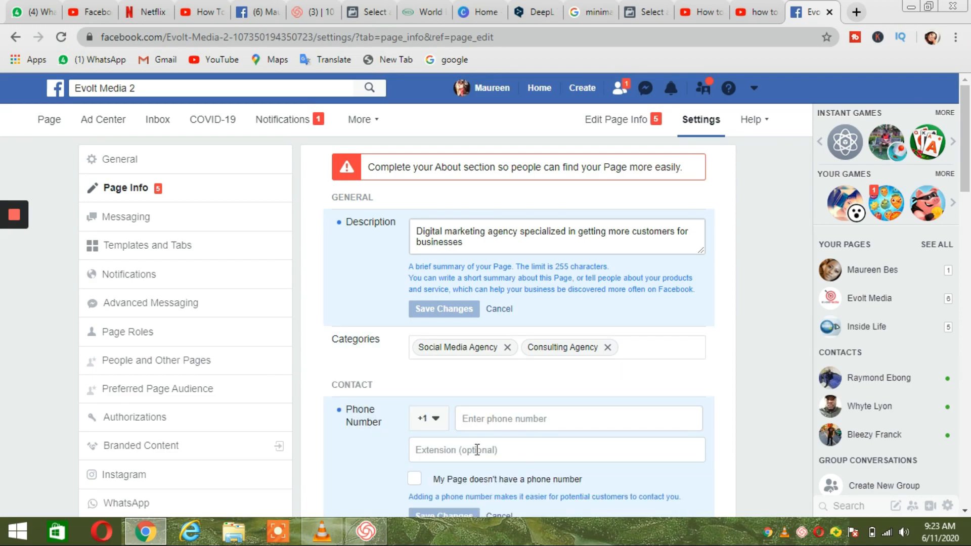
Set the phone country code to Cameroon (+237), enter the page's phone number and save it
click(430, 418)
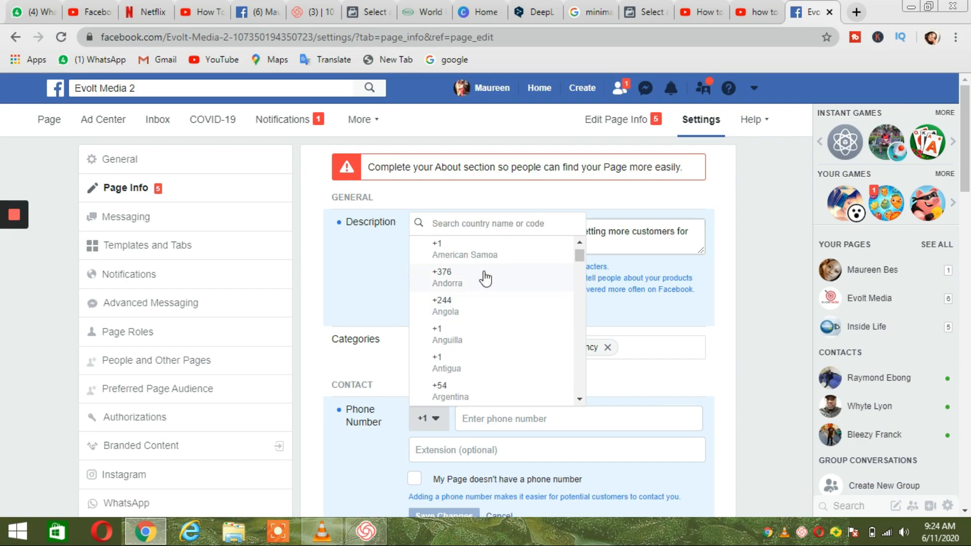
text(ca)
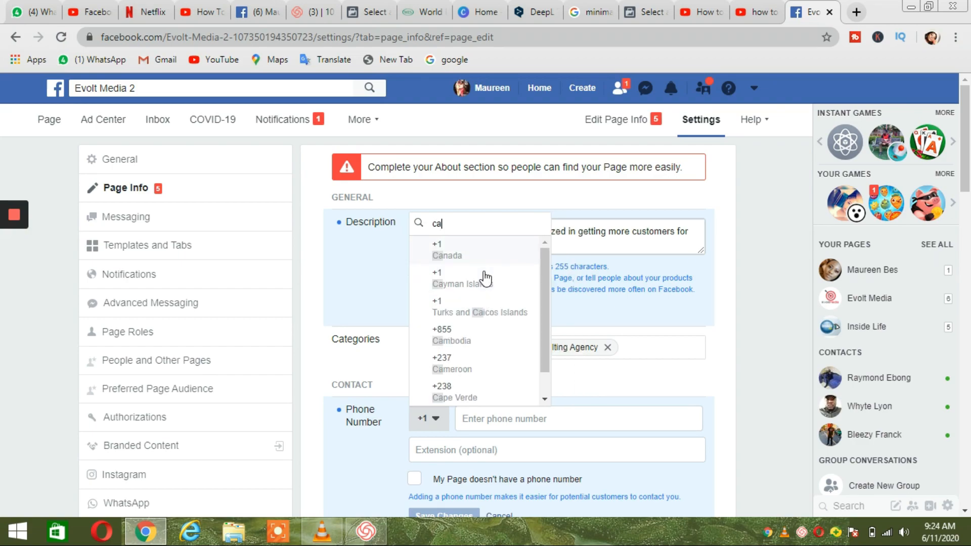
click(494, 360)
click(503, 423)
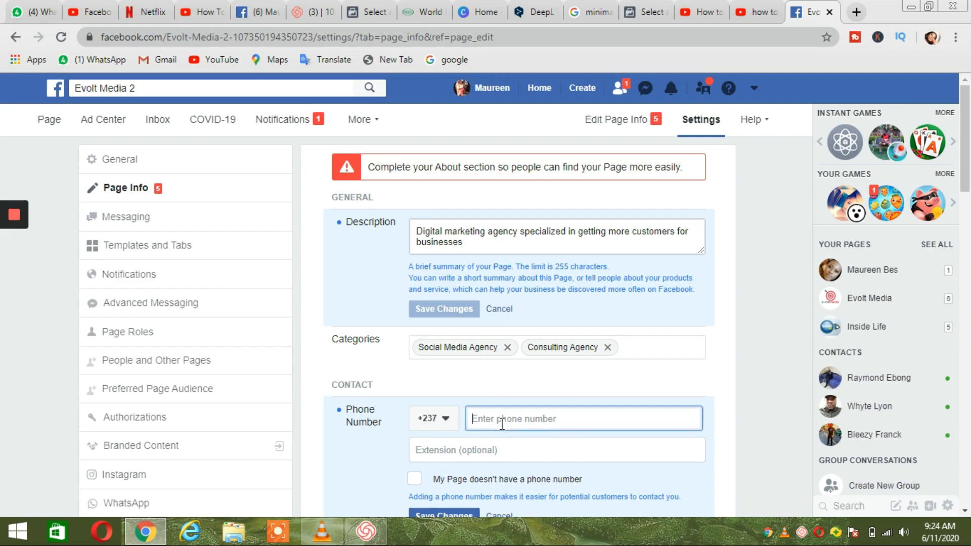
text(677777777)
scroll(532, 429, down, 4)
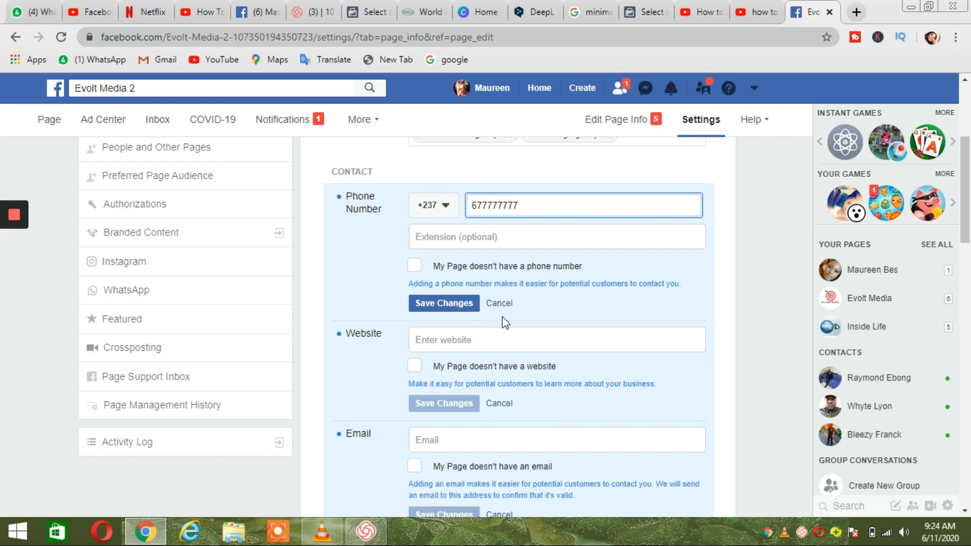
click(415, 265)
click(416, 266)
click(468, 305)
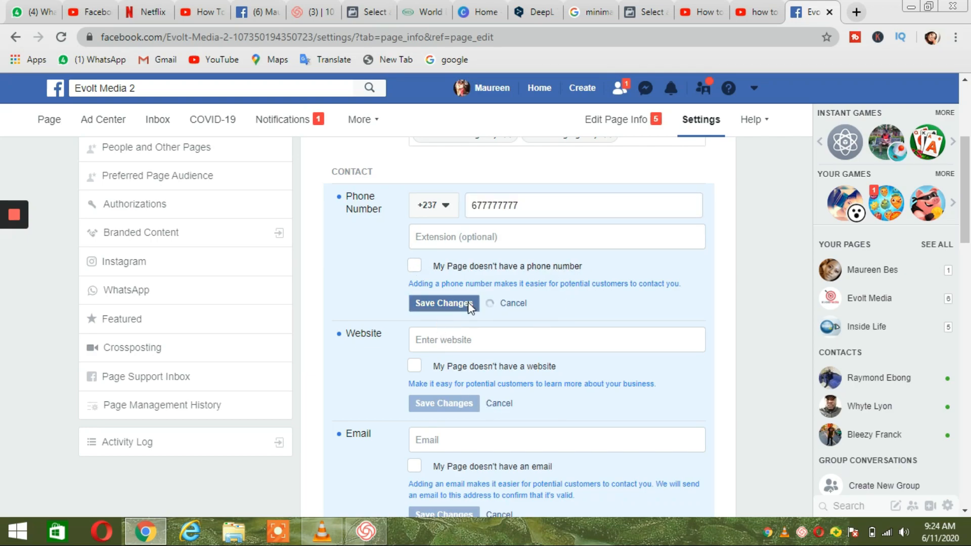
click(470, 340)
text(ww)
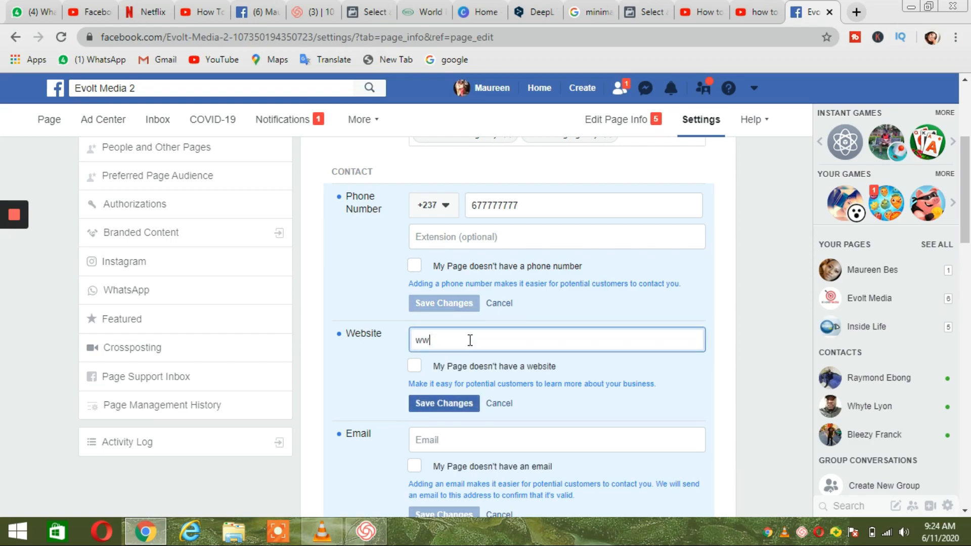
text(w.evoltmedia.com)
click(430, 404)
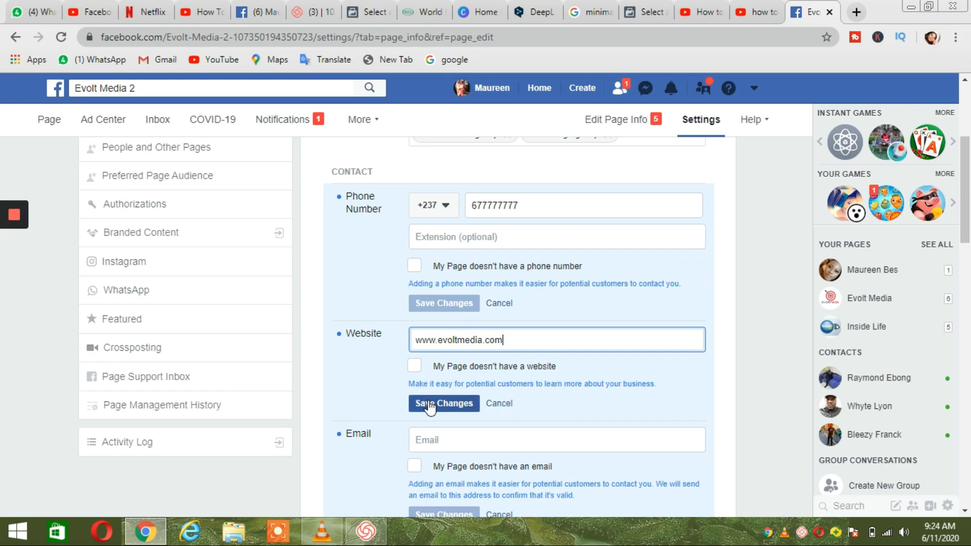
Fill in the page's contact email with the suggested address and save the change
scroll(441, 384, down, 3)
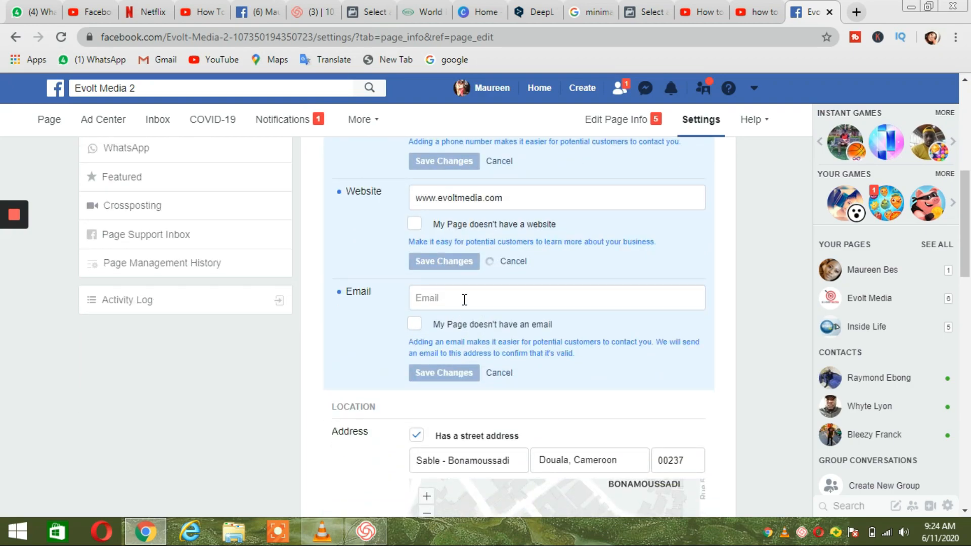
click(465, 299)
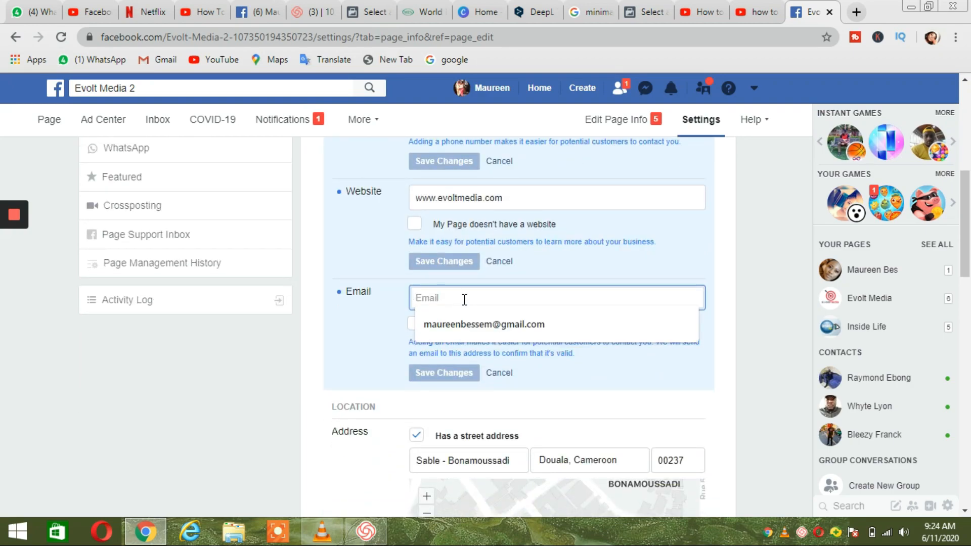
click(505, 326)
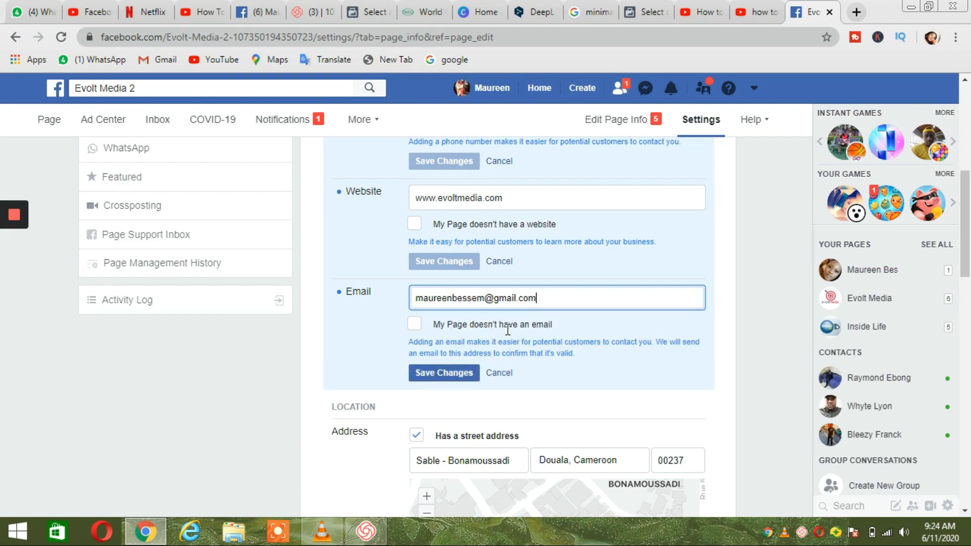
click(449, 375)
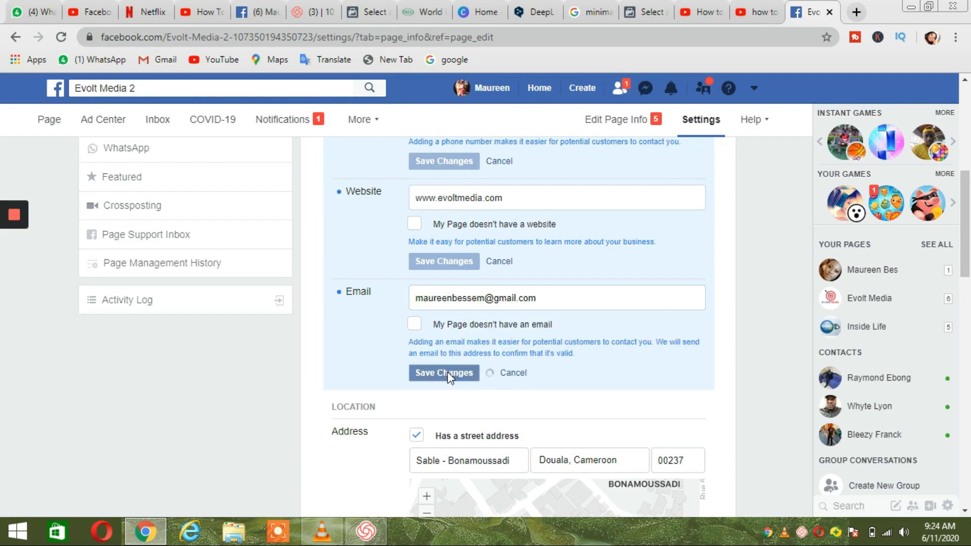
Set the business hours to 9:00 AM – 5:00 PM from Monday to Friday and save them
scroll(571, 365, down, 3)
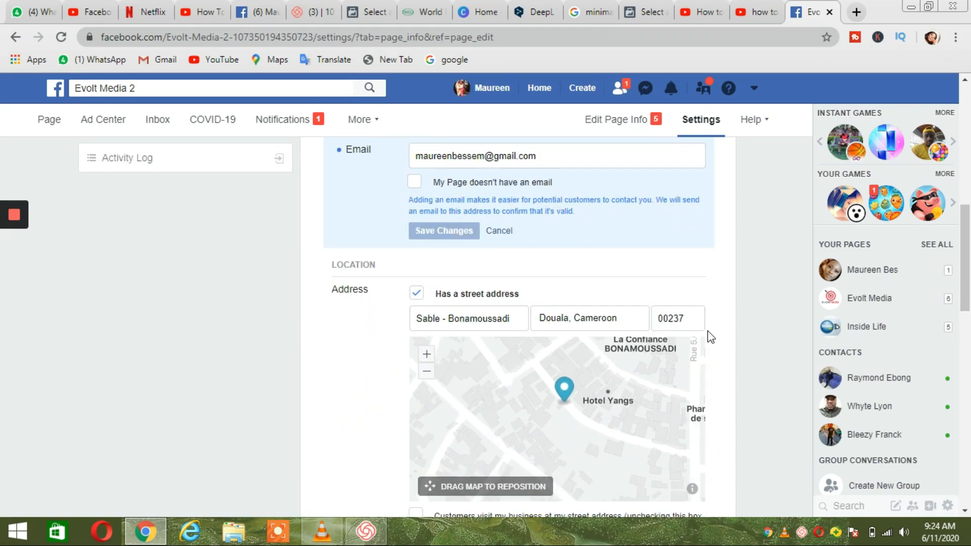
scroll(739, 339, down, 3)
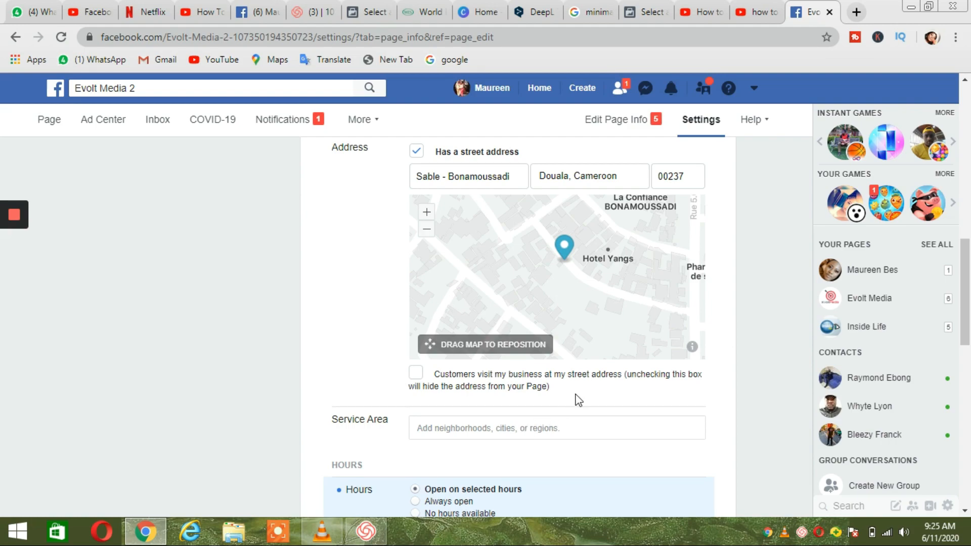
scroll(463, 392, down, 2)
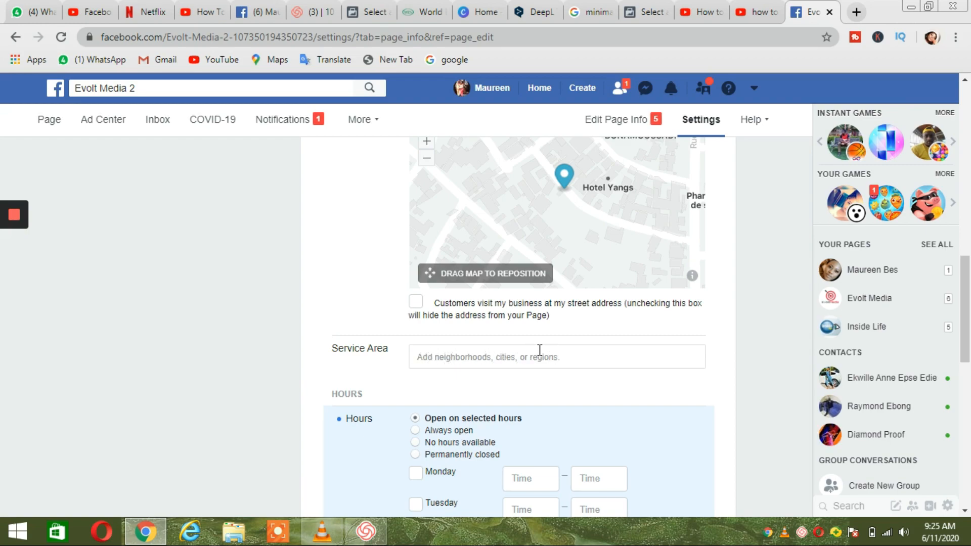
scroll(582, 362, down, 3)
scroll(511, 339, down, 2)
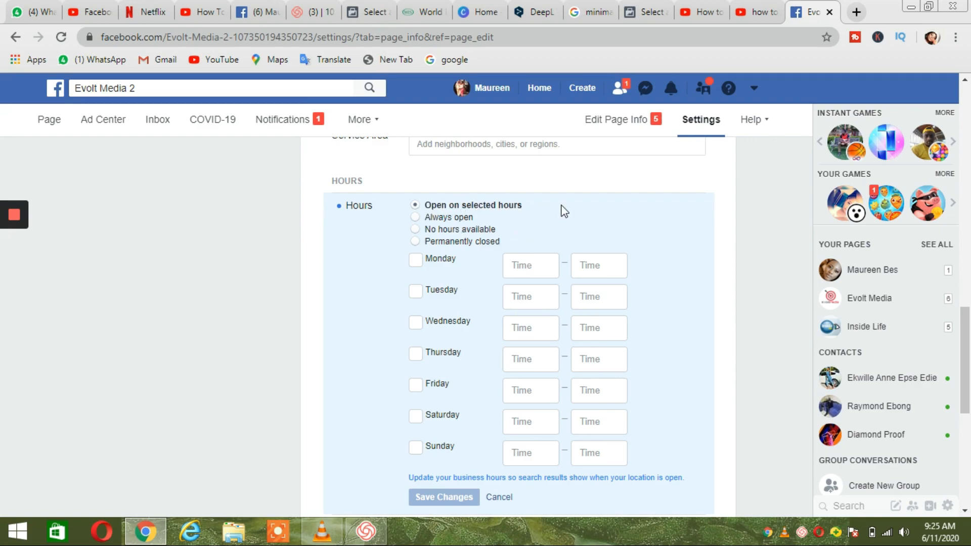
click(415, 262)
click(415, 292)
click(415, 324)
click(416, 358)
click(416, 386)
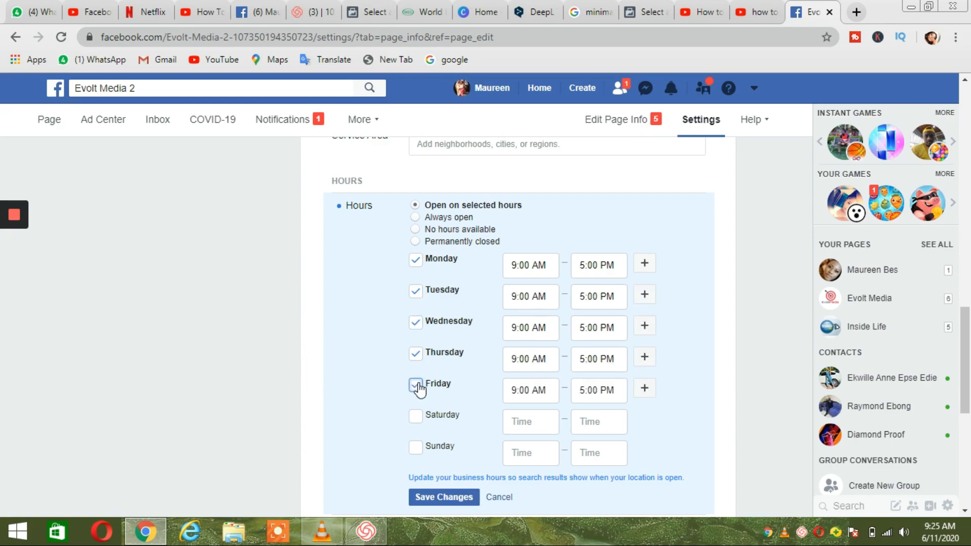
scroll(522, 286, down, 3)
click(461, 354)
Review the rest of the page info, including temporary service changes, impressum, price range and privacy policy
scroll(576, 355, down, 4)
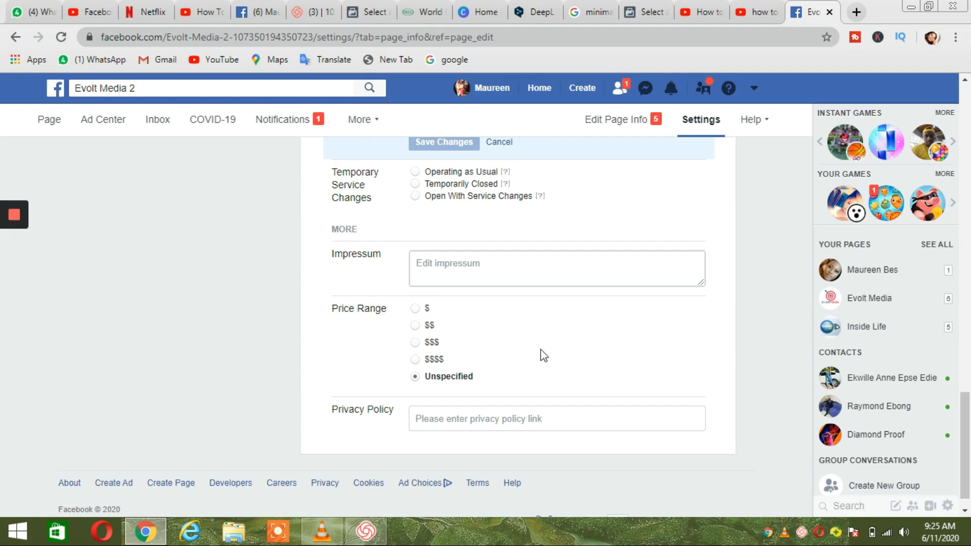
scroll(542, 354, up, 10)
scroll(544, 355, up, 8)
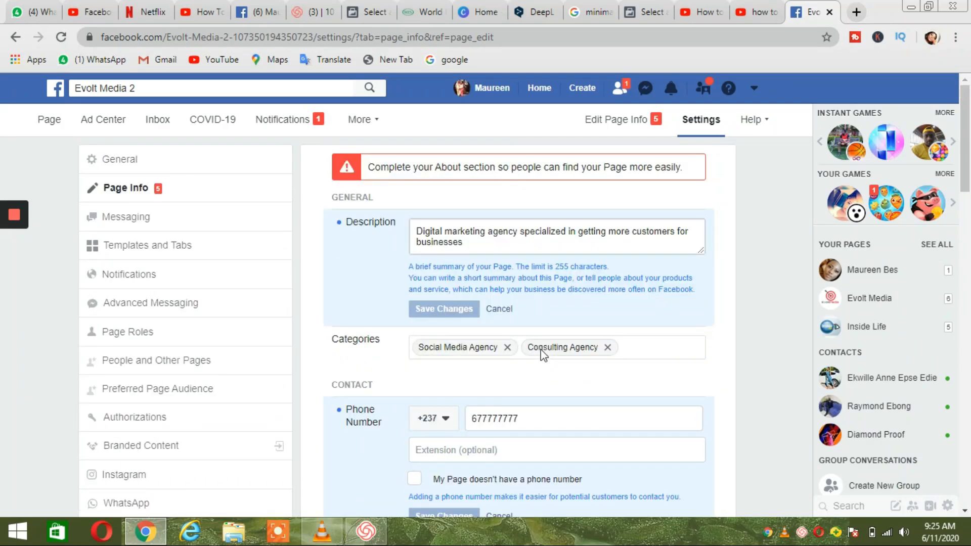
scroll(542, 354, down, 8)
scroll(542, 354, up, 8)
scroll(621, 254, down, 1)
scroll(622, 254, up, 1)
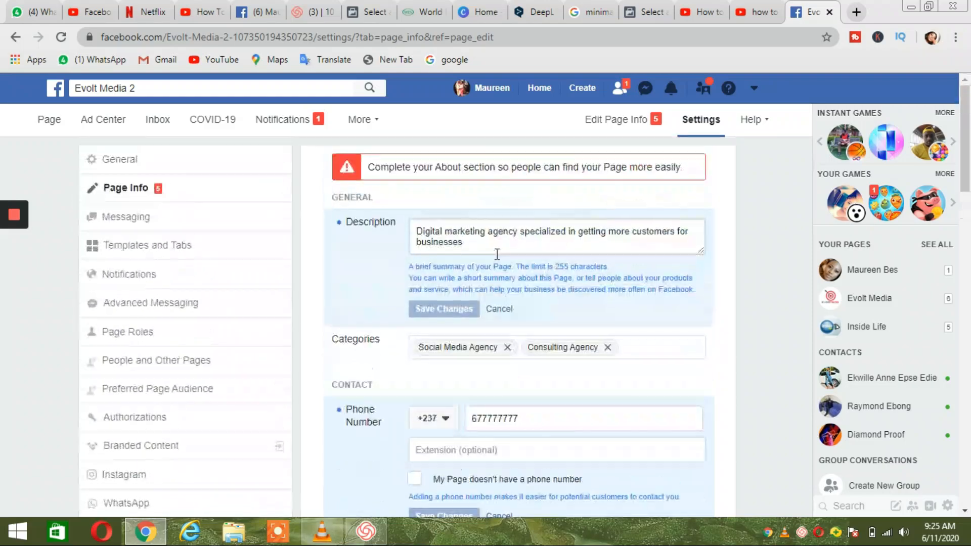
Open the page's messaging settings and turn on the Messenger greeting
click(146, 219)
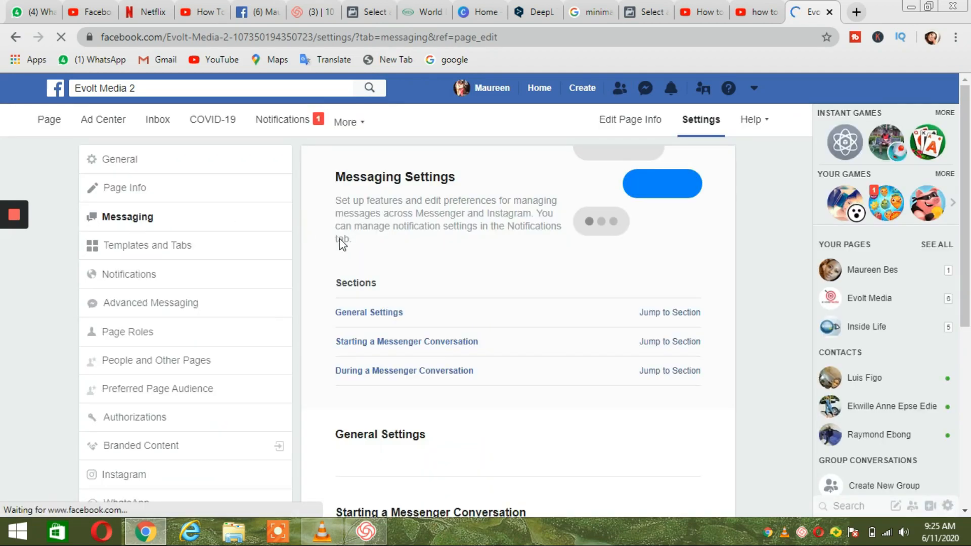
scroll(430, 248, down, 8)
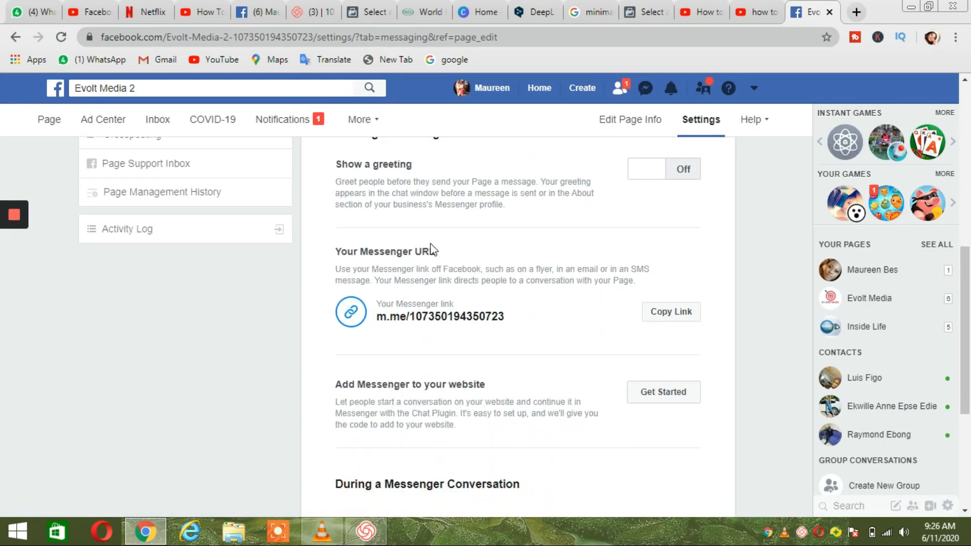
scroll(431, 248, down, 5)
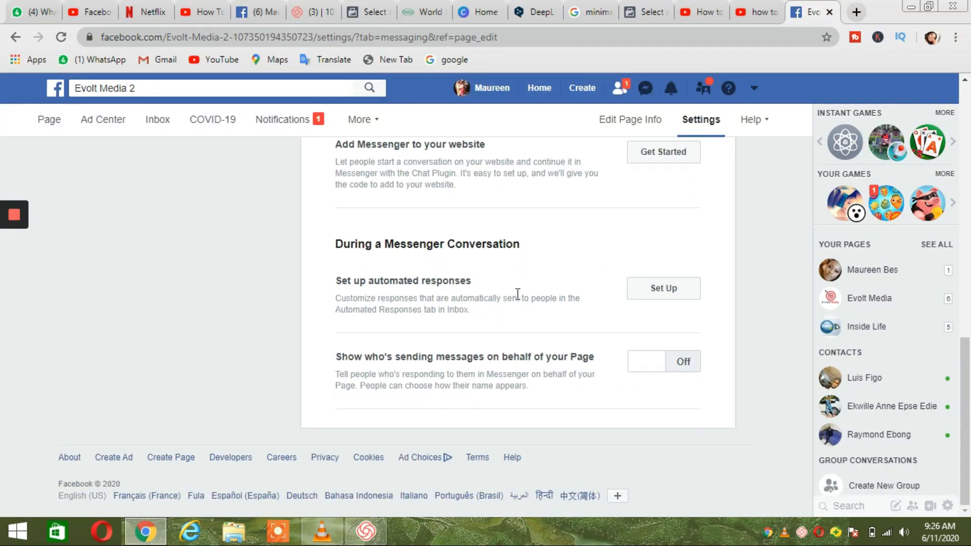
scroll(517, 293, up, 5)
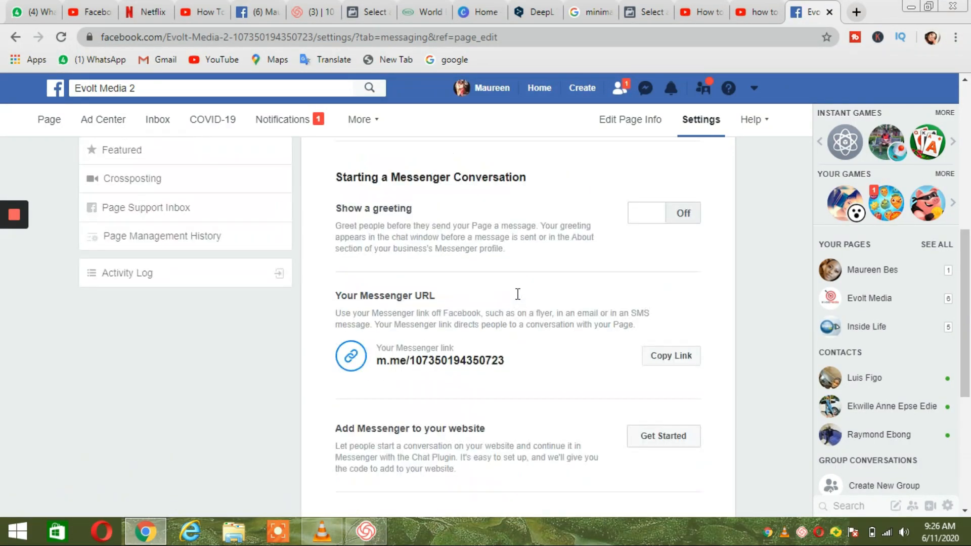
click(678, 215)
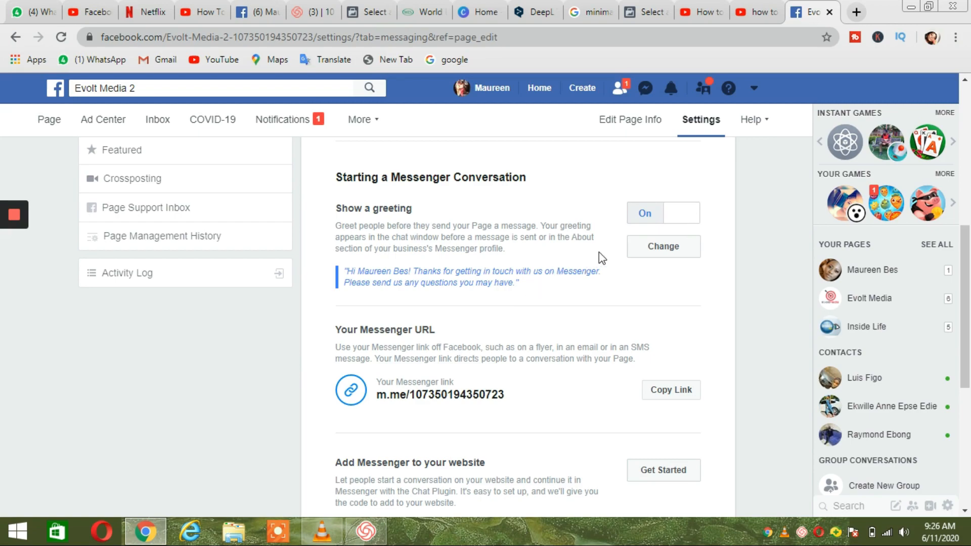
Edit the Messenger greeting so its last sentence ends with "and we will get back to you."
click(652, 254)
scroll(627, 291, down, 4)
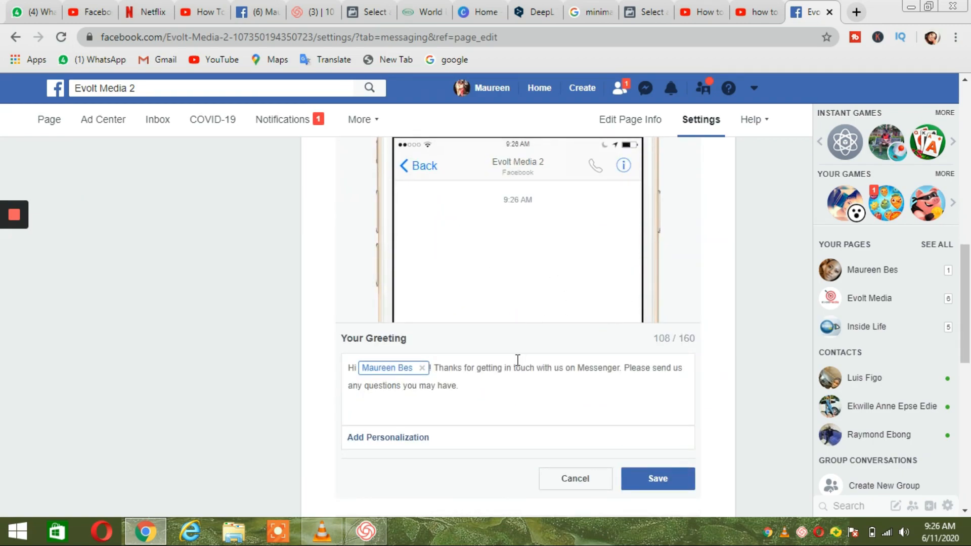
click(484, 391)
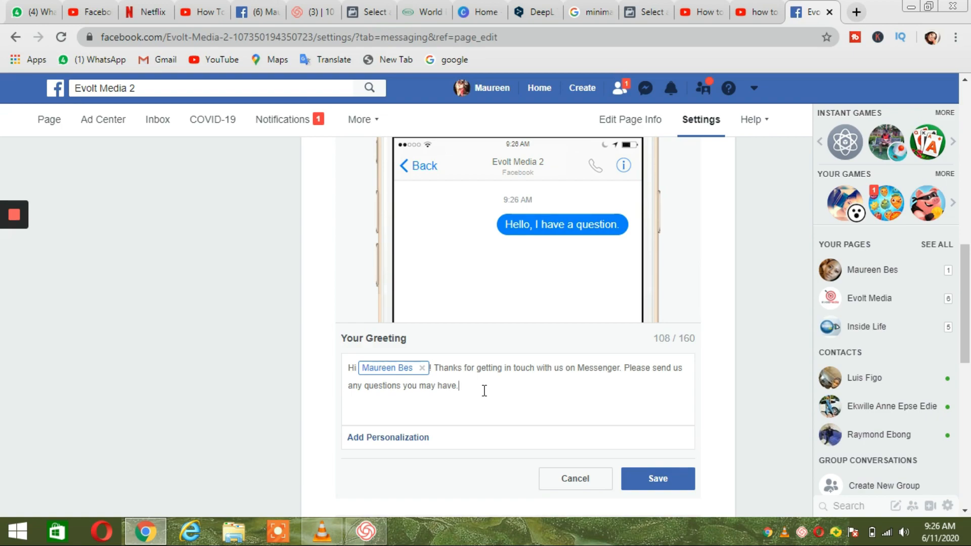
key(BackSpace)
text(and )
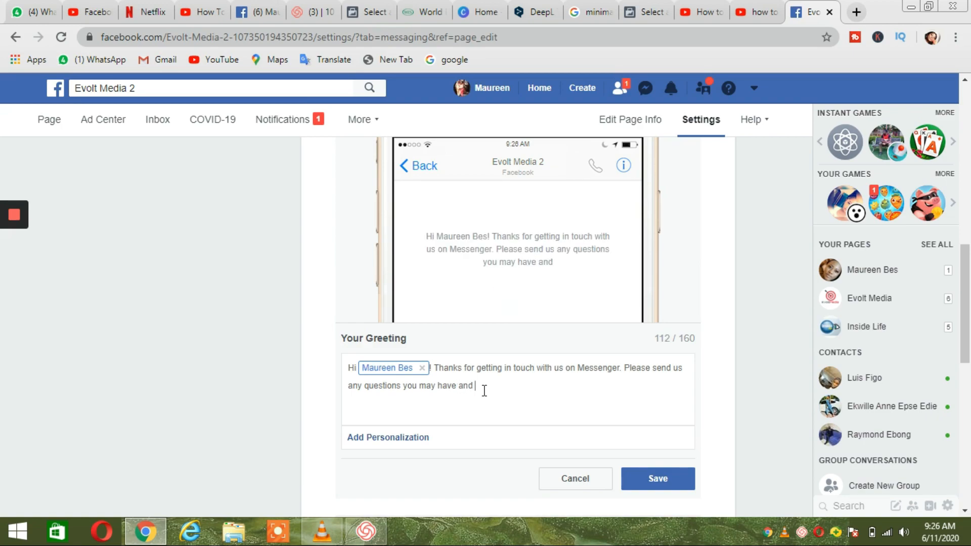
text(we will )
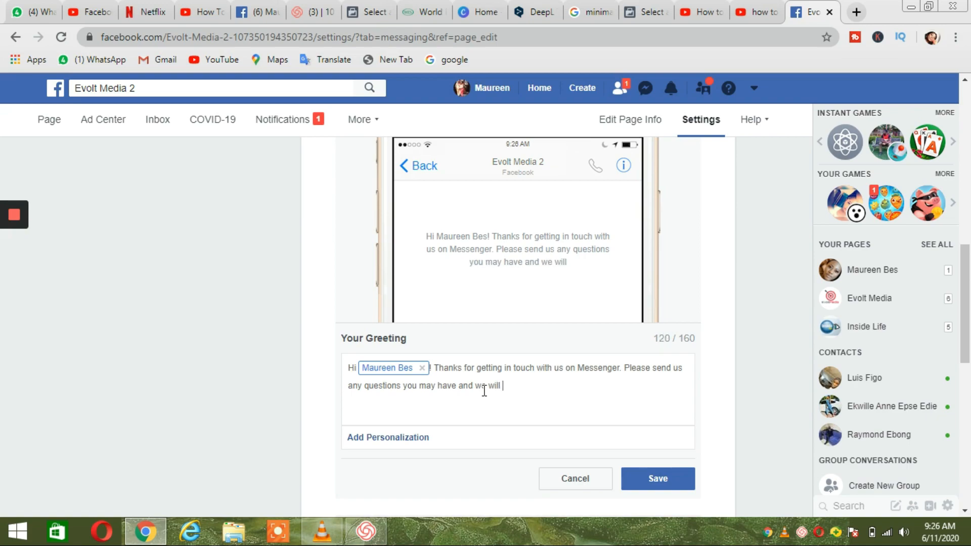
text(get back )
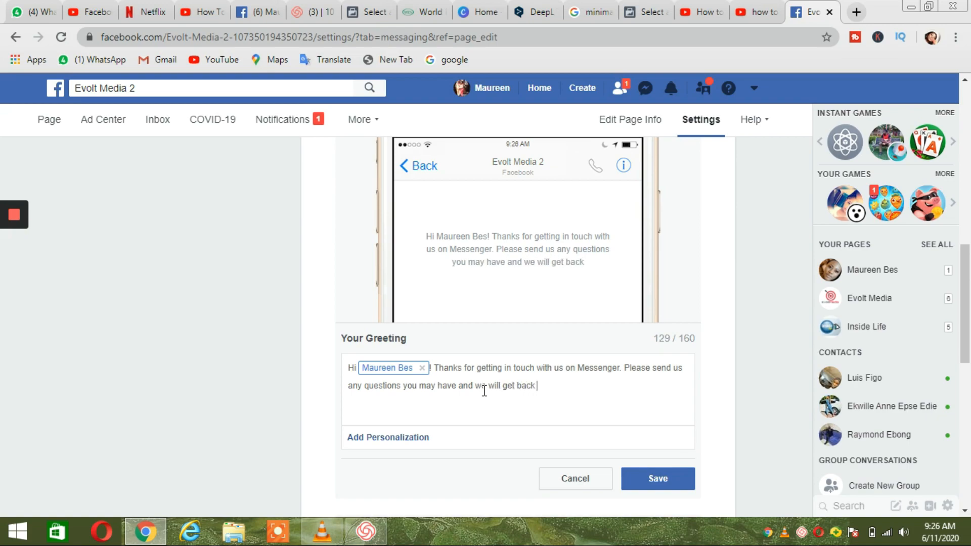
text(to you)
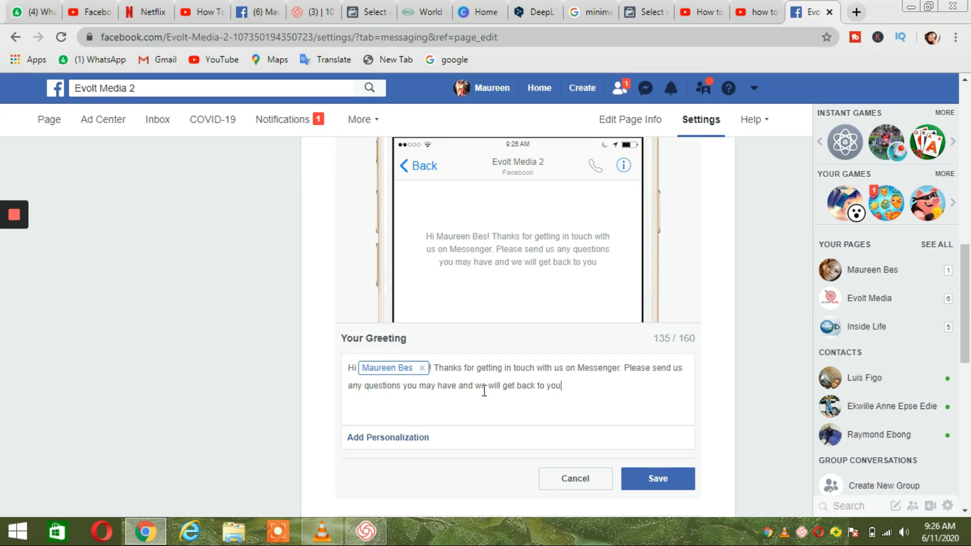
text(.)
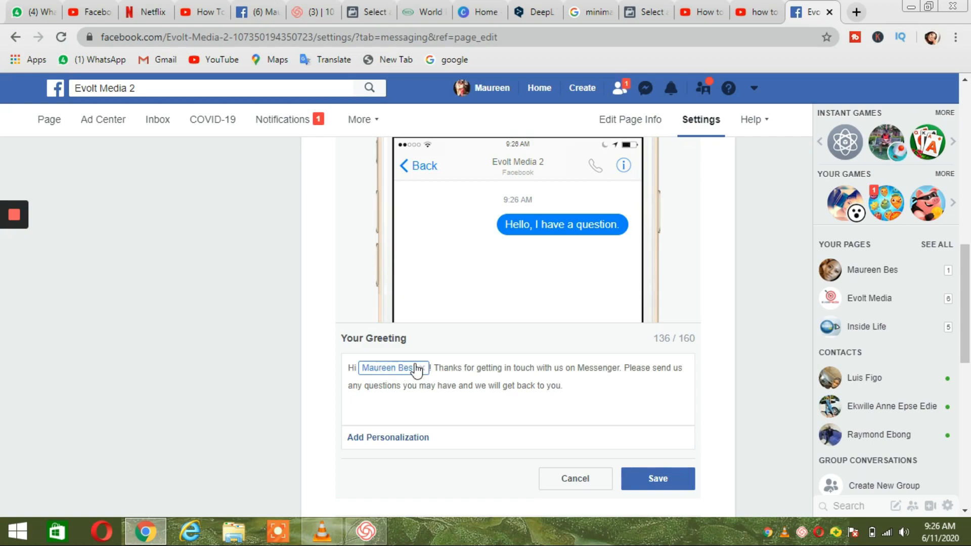
Replace the full-name personalization in the greeting with the first name of the recipient
click(386, 441)
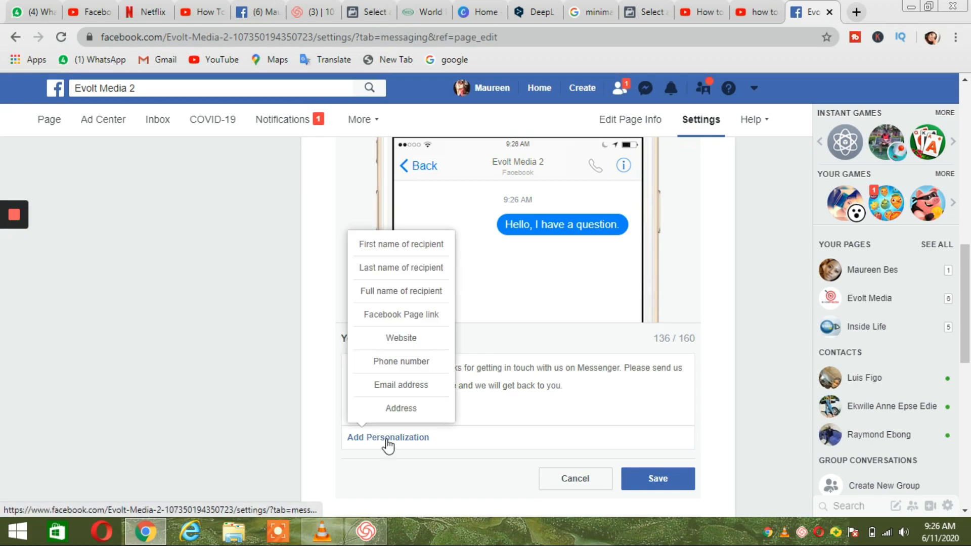
click(425, 245)
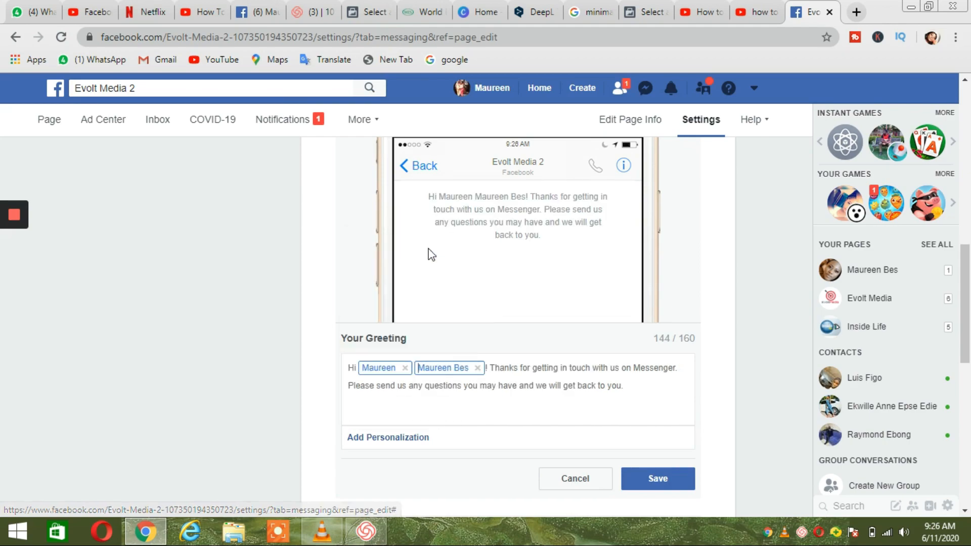
click(477, 368)
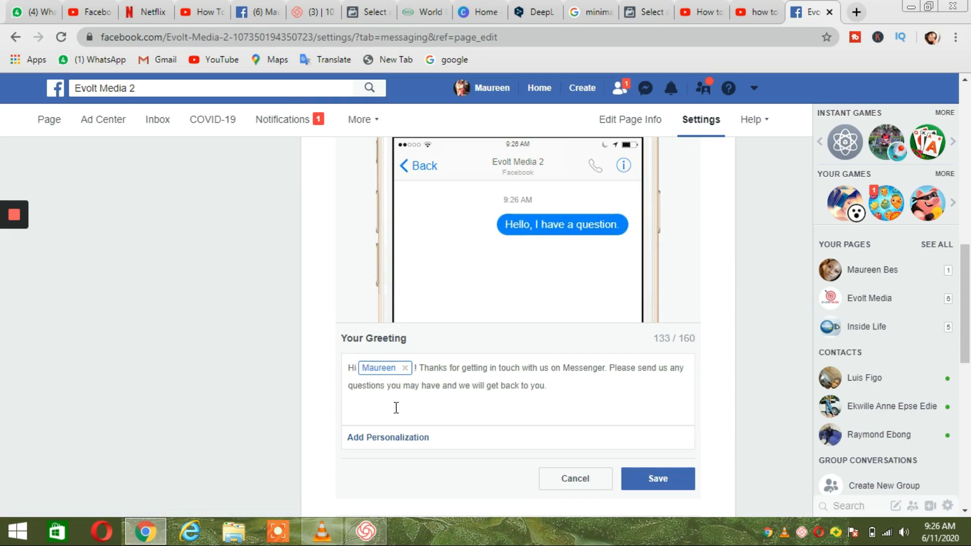
Change the greeting's name personalization to the last name of the recipient and save the greeting
click(390, 438)
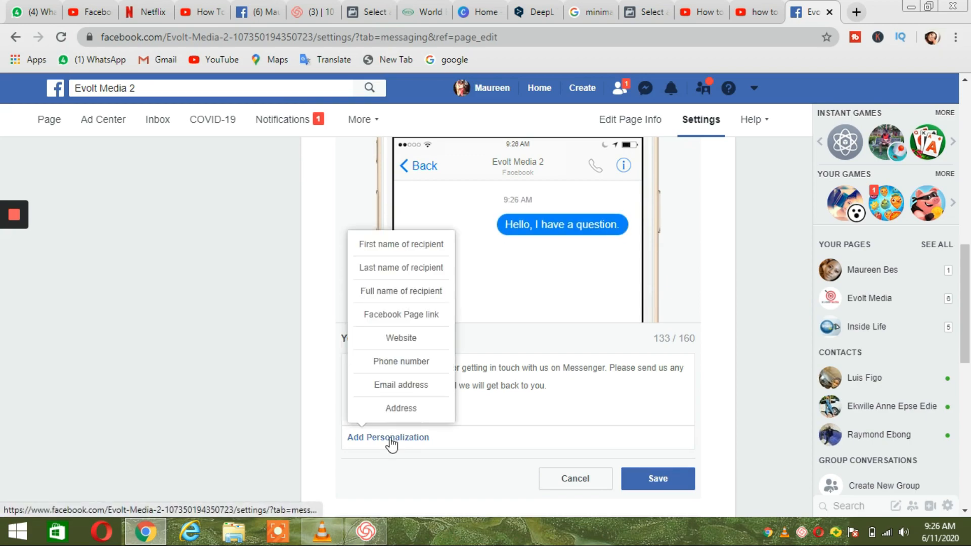
click(397, 269)
click(405, 369)
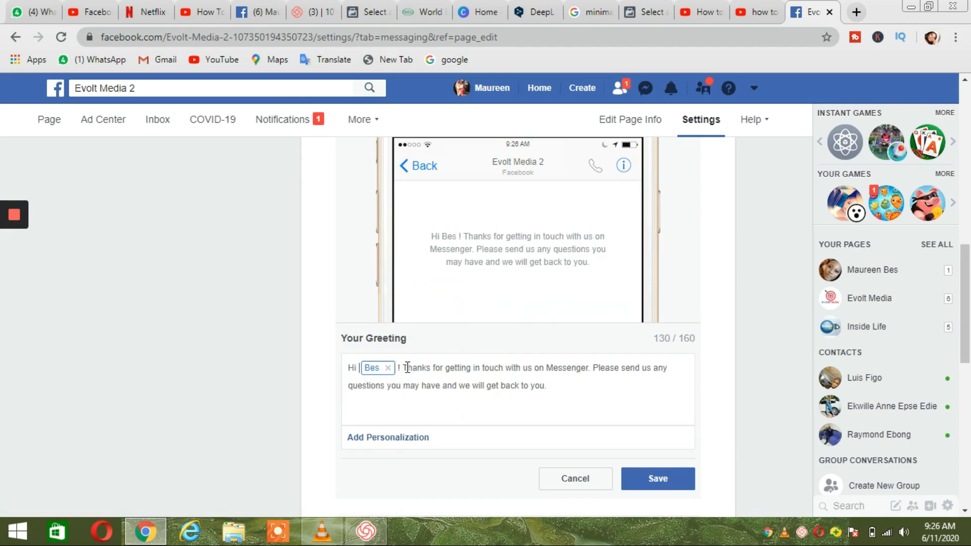
click(658, 478)
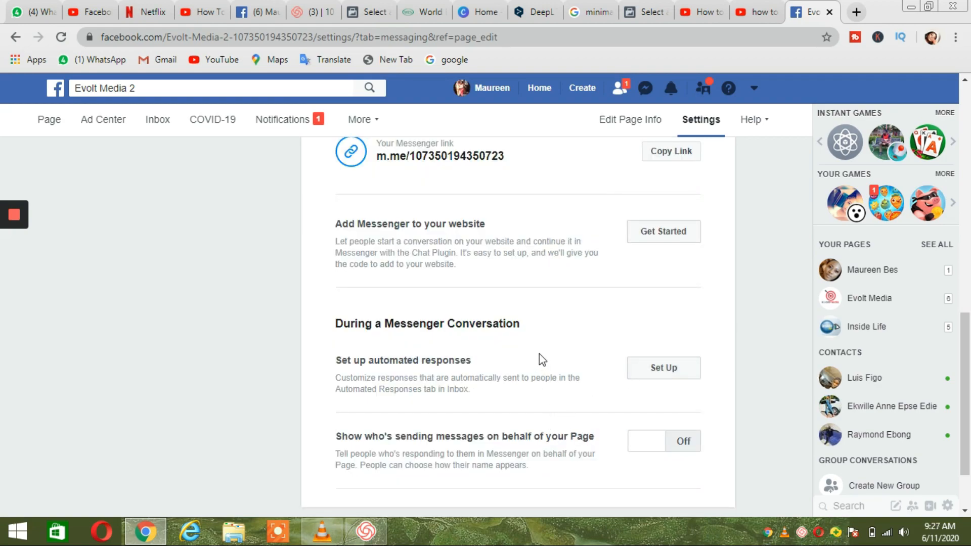
Open the page's automated responses setup and start editing the Frequently Asked Questions response
click(656, 375)
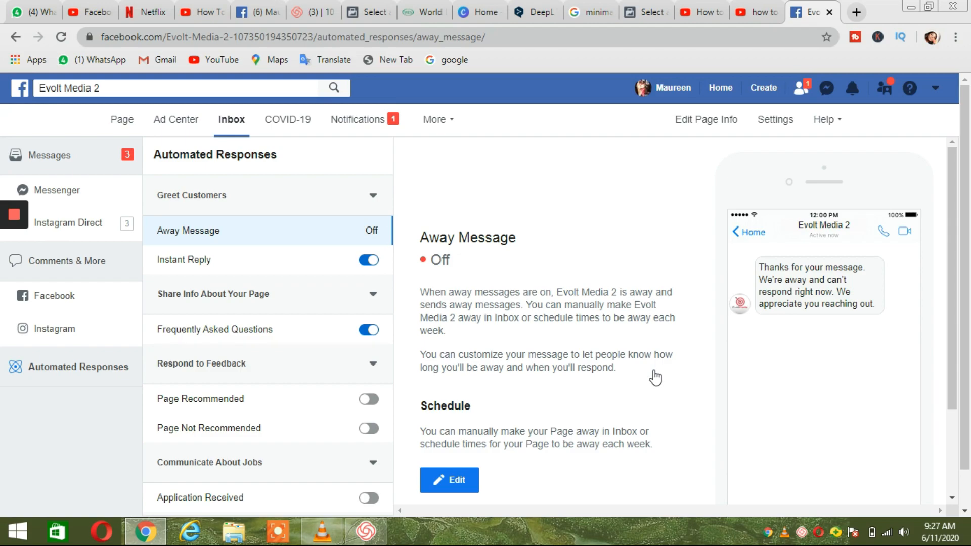
scroll(630, 349, down, 2)
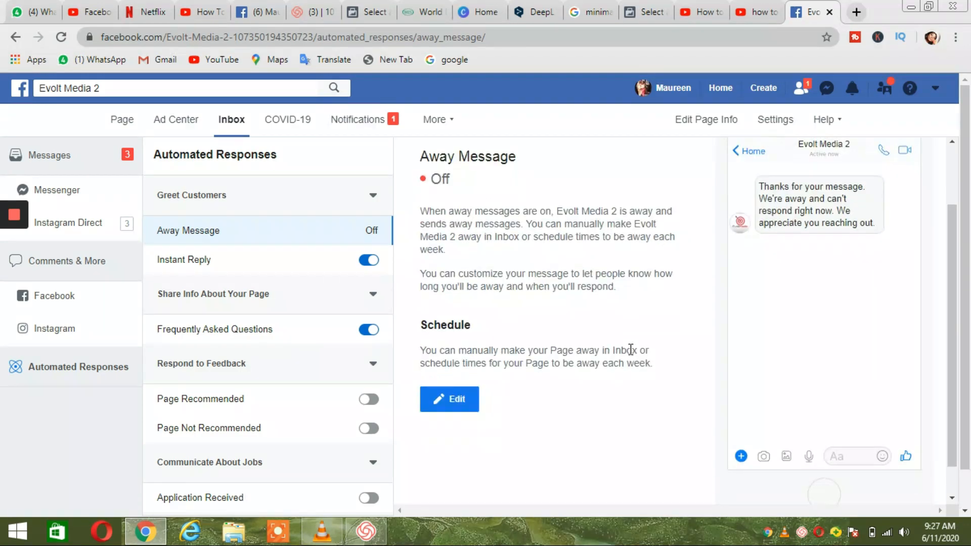
click(249, 331)
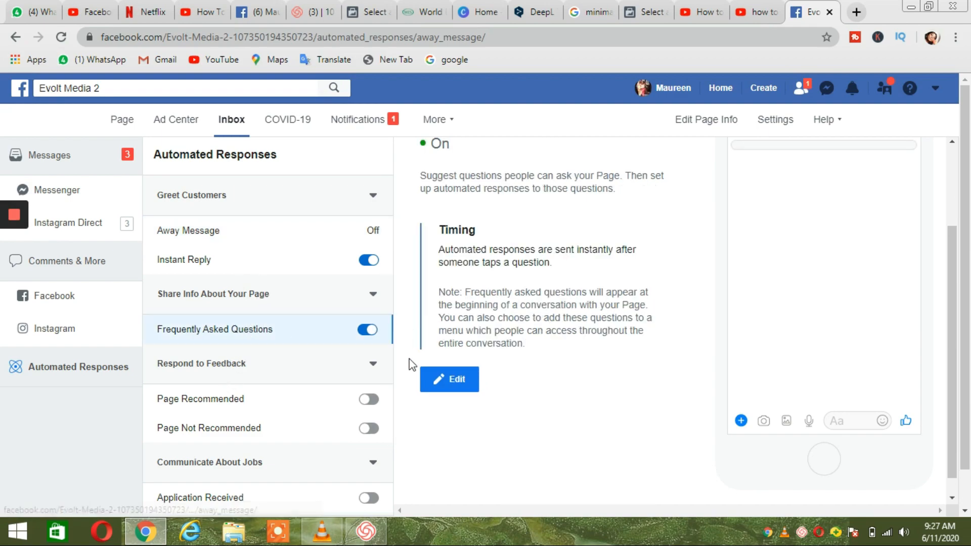
click(455, 368)
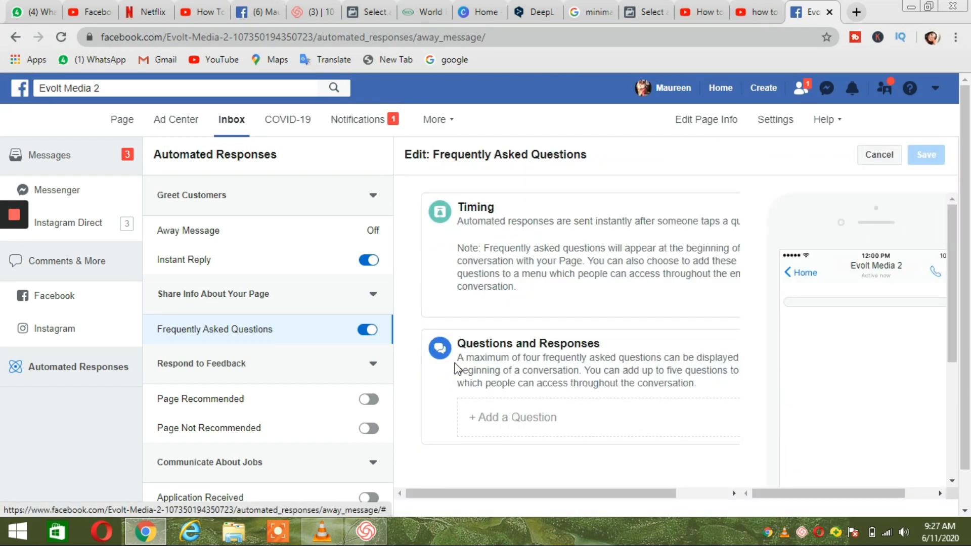
Add a first frequently asked question that reads "Can i know more?"
click(571, 418)
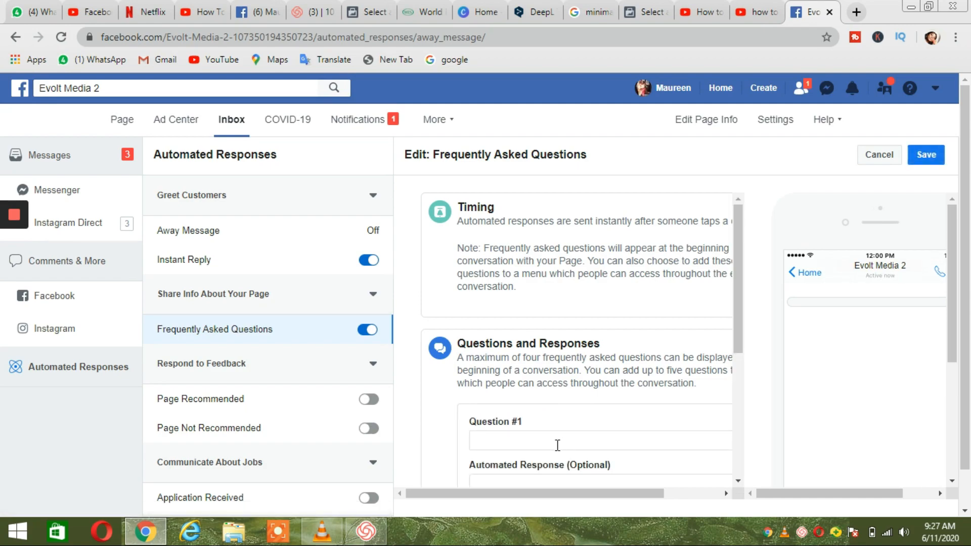
click(558, 445)
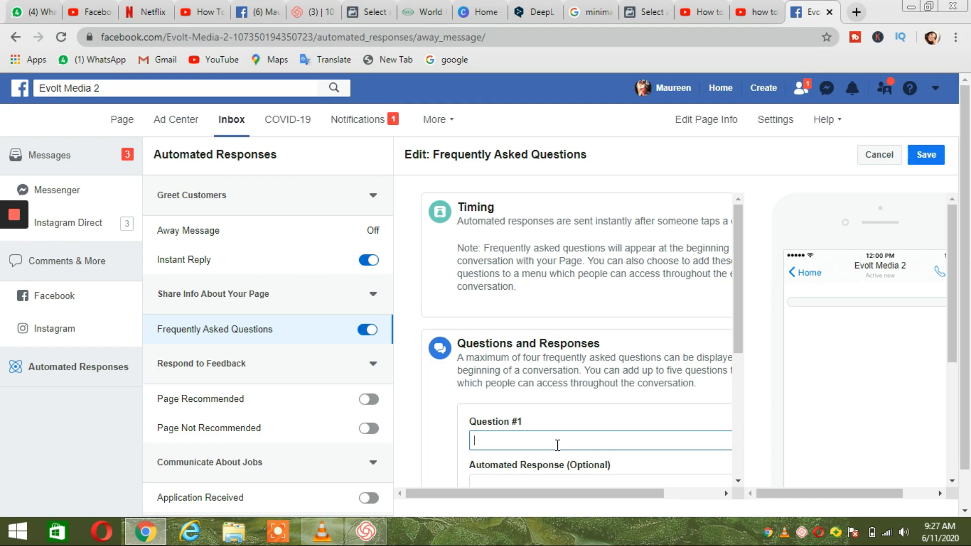
text(C)
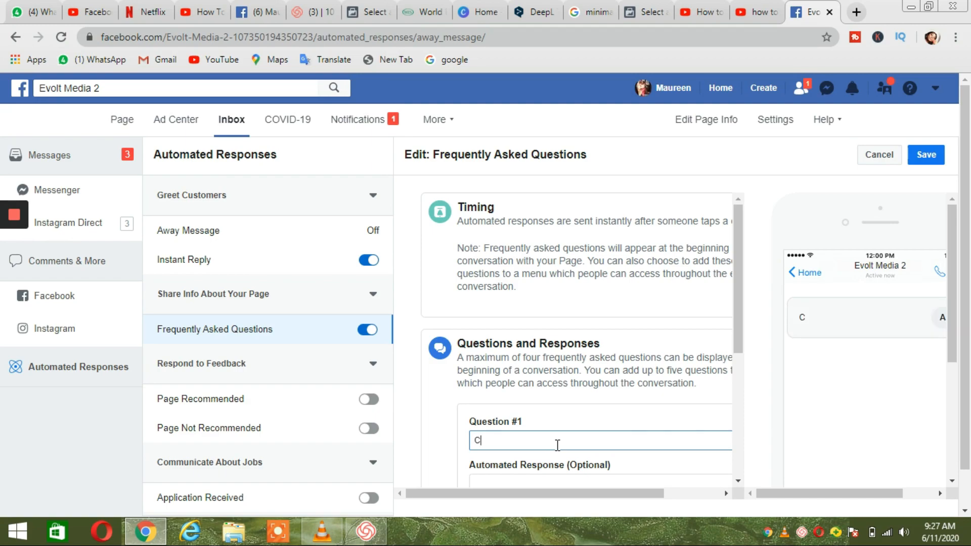
text(an i know m)
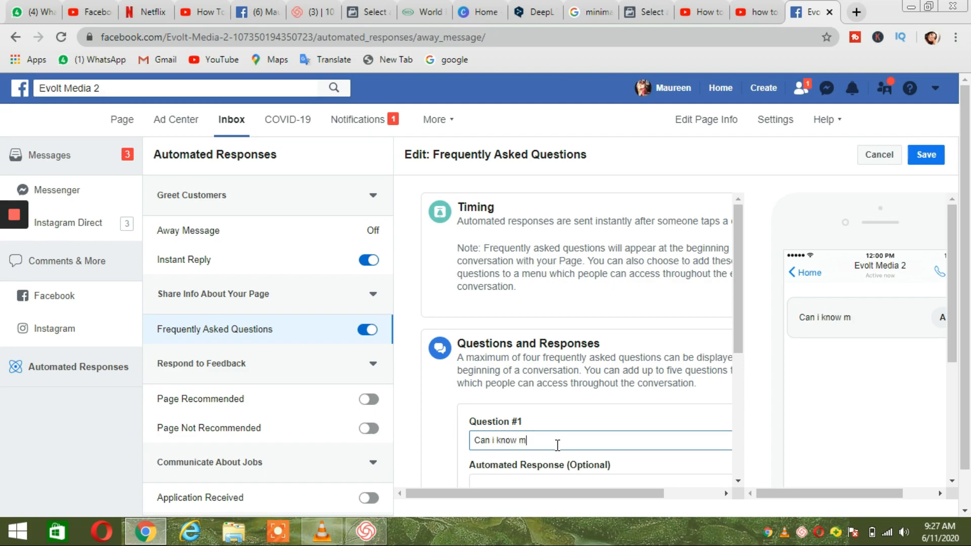
text(ore?)
Enter "yes! how can we help you?" as the automated response to the first question and save the frequently asked questions
scroll(597, 435, down, 4)
click(580, 279)
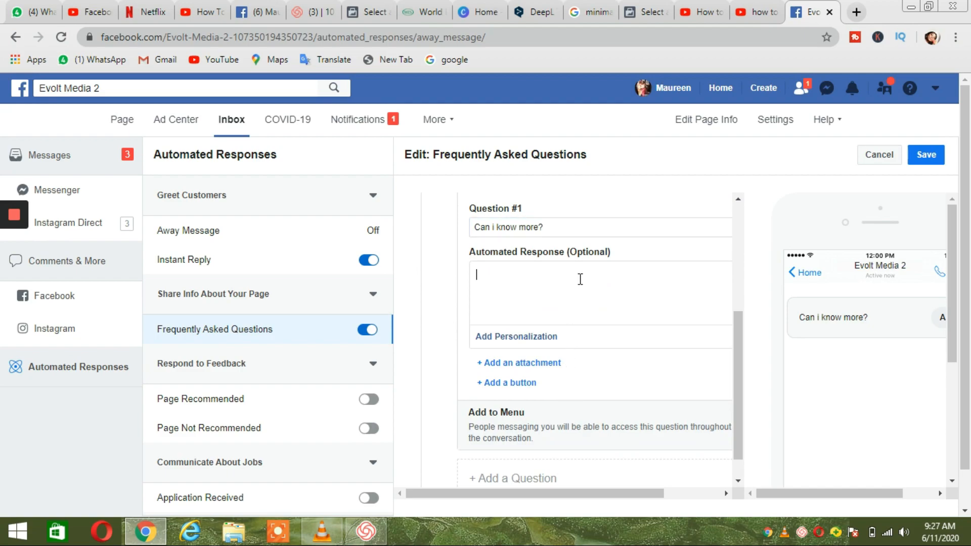
text(yes! how can we help y)
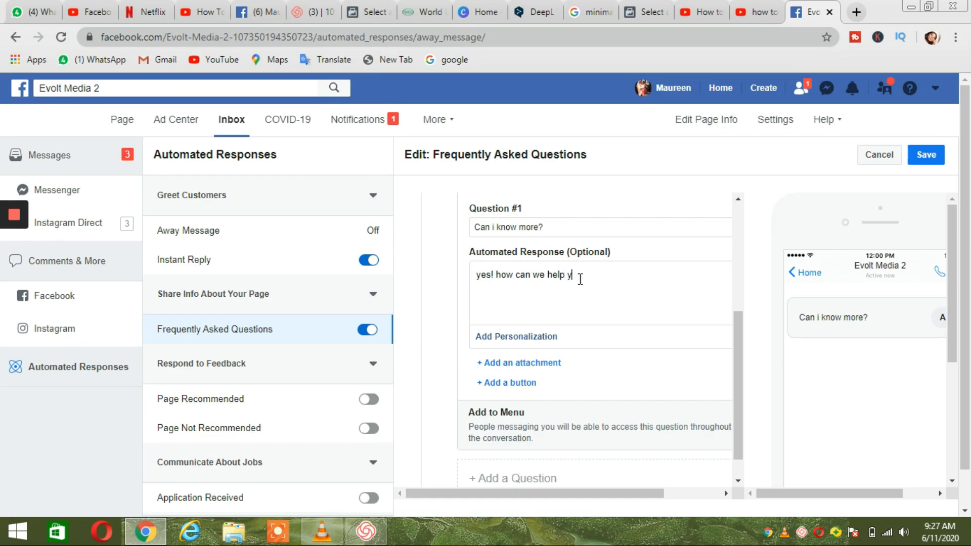
text(ou?)
scroll(583, 299, down, 1)
click(934, 157)
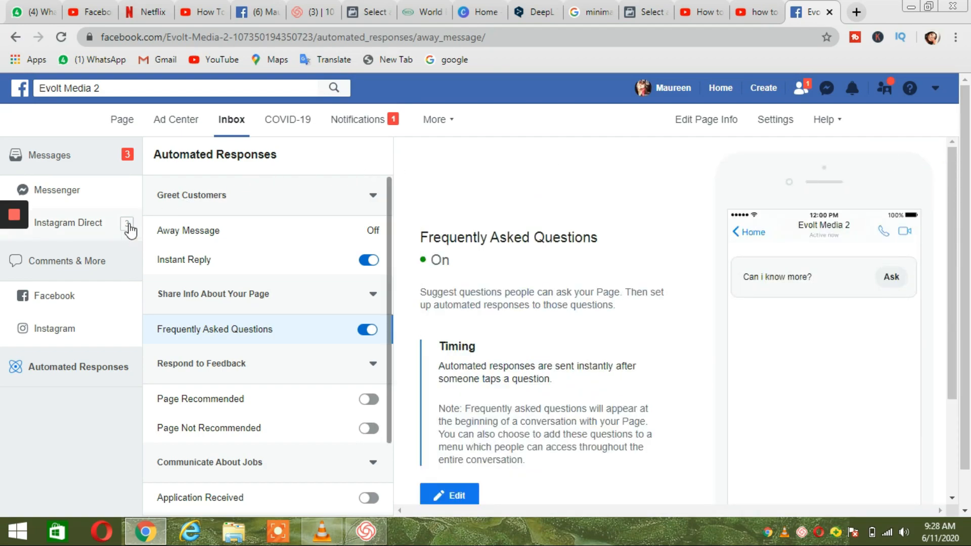
Return to the page settings and view the Instagram account connection, closing its login window without signing in
click(21, 39)
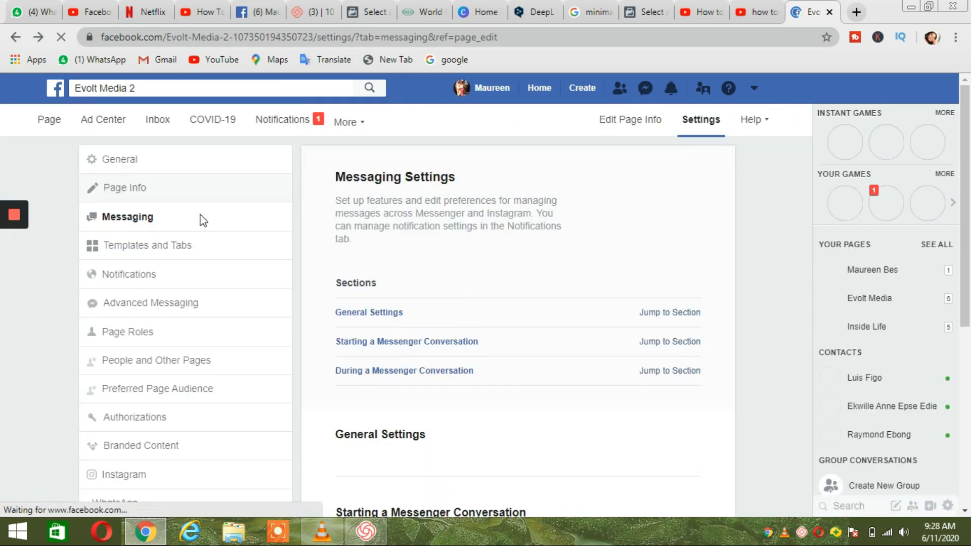
scroll(238, 208, down, 4)
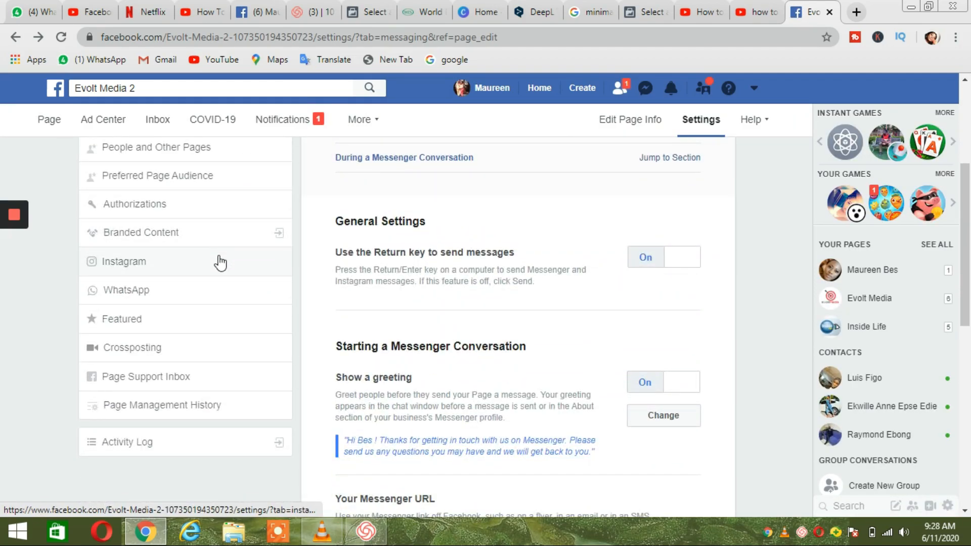
click(220, 263)
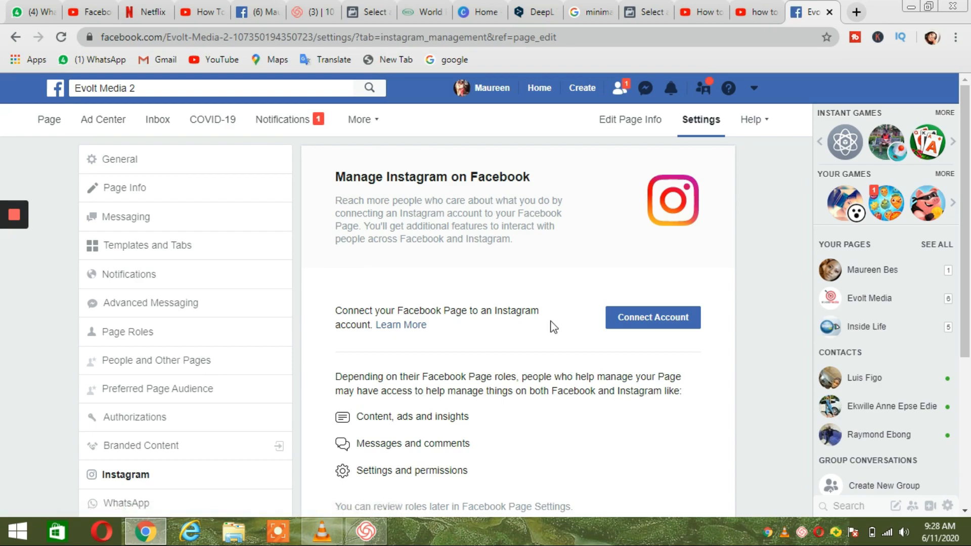
click(640, 328)
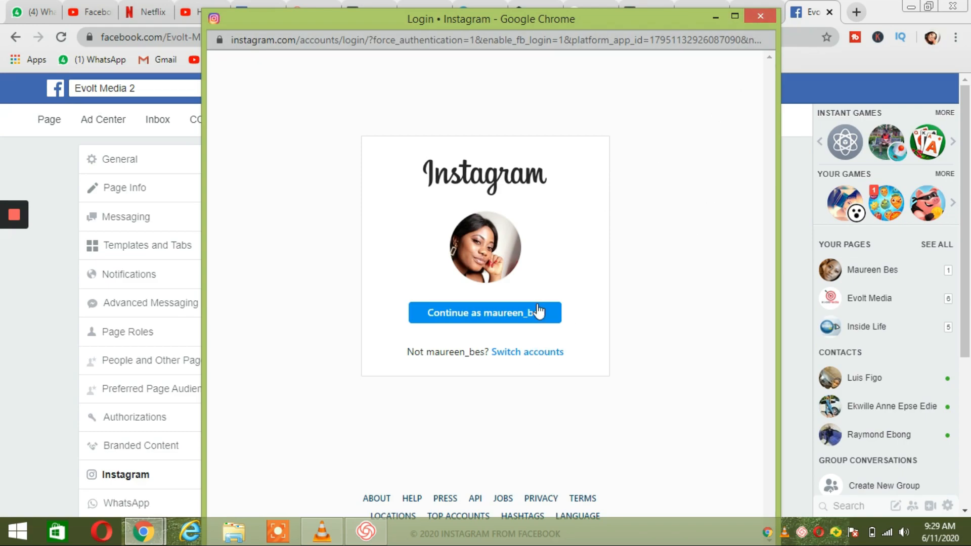
click(762, 16)
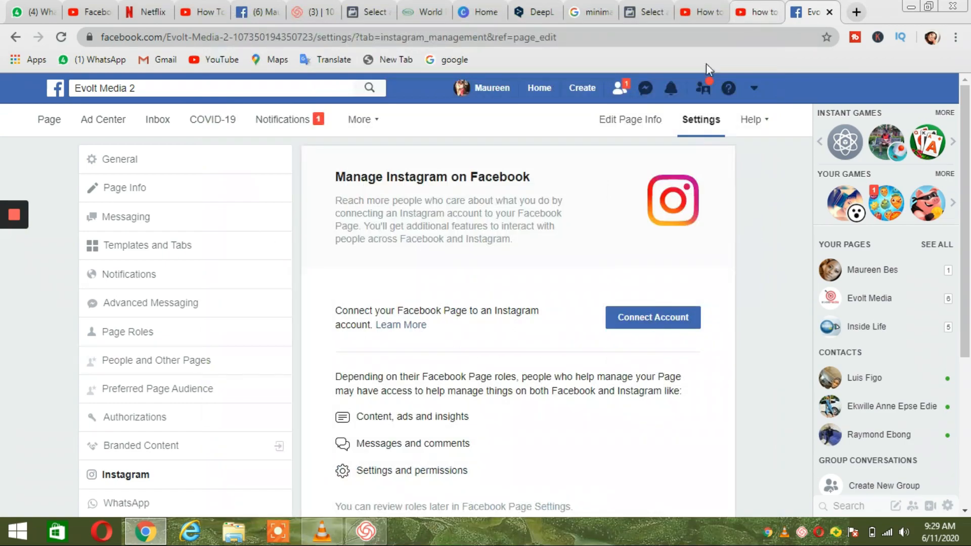
Open the page's WhatsApp settings and review the account connection fields and the benefits of connecting
scroll(211, 401, down, 3)
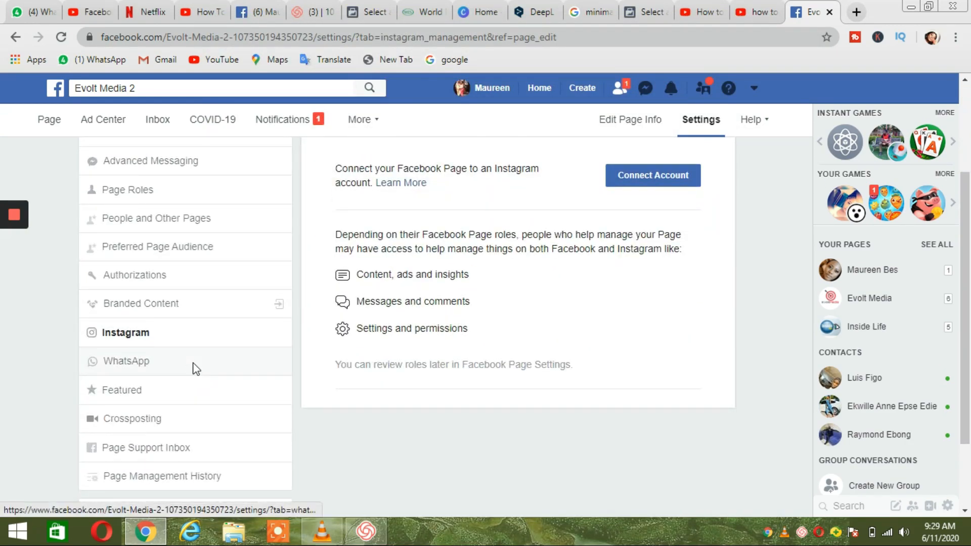
click(194, 369)
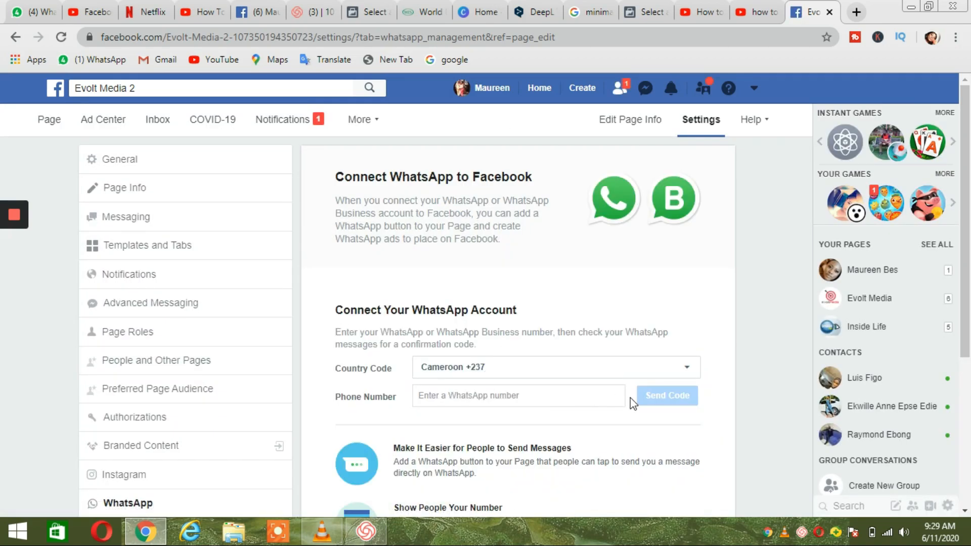
scroll(593, 398, down, 3)
scroll(593, 400, up, 3)
scroll(537, 329, down, 3)
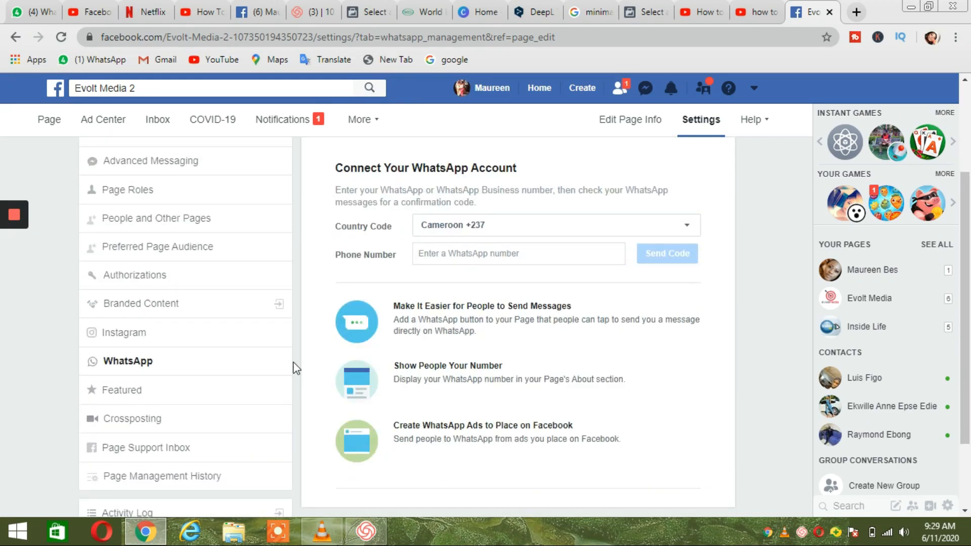
scroll(216, 354, up, 3)
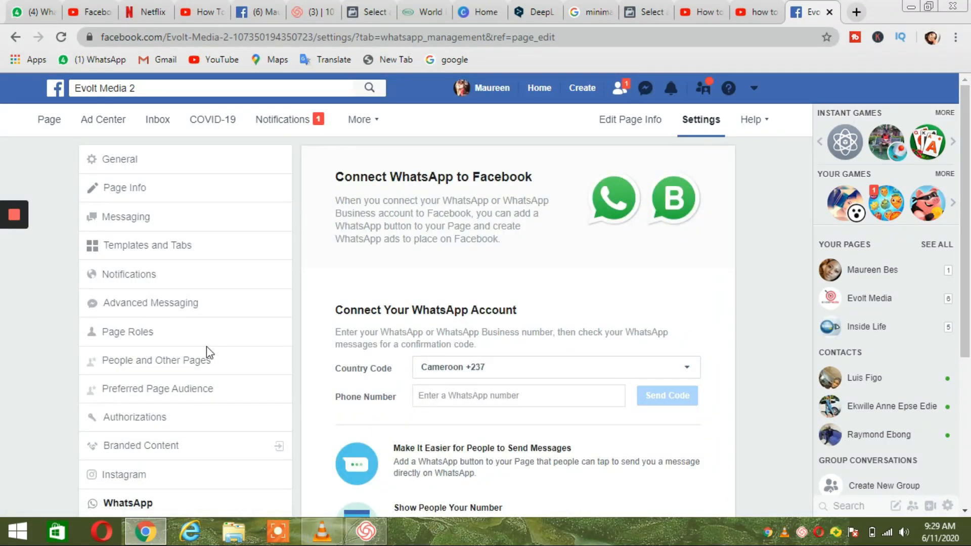
Open the Page Roles settings and examine the roles that can be assigned and the existing page roles
click(181, 344)
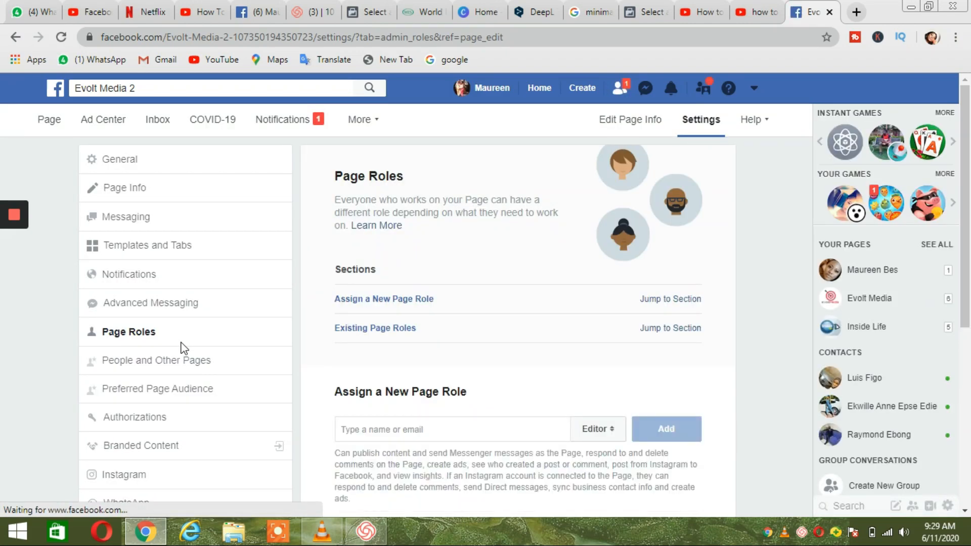
click(616, 440)
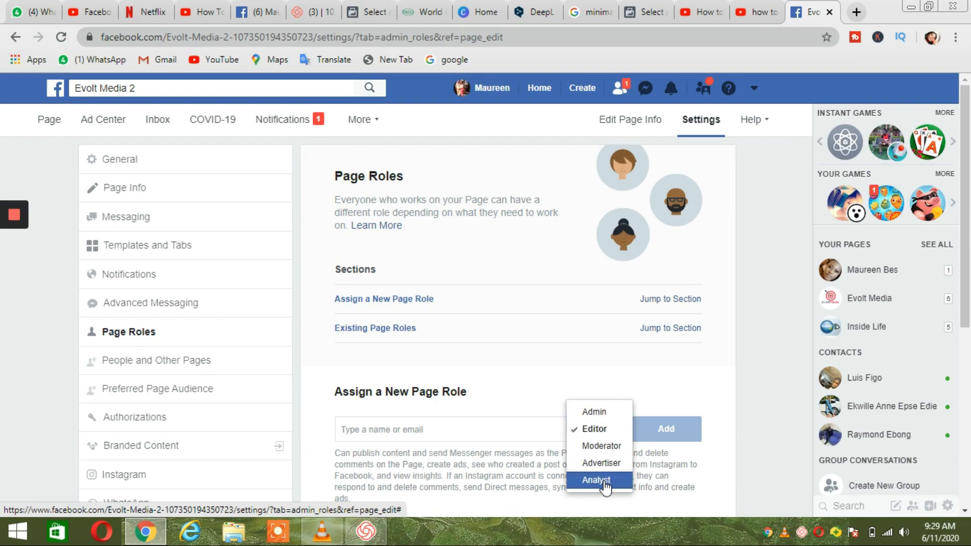
scroll(532, 313, down, 2)
scroll(532, 327, down, 2)
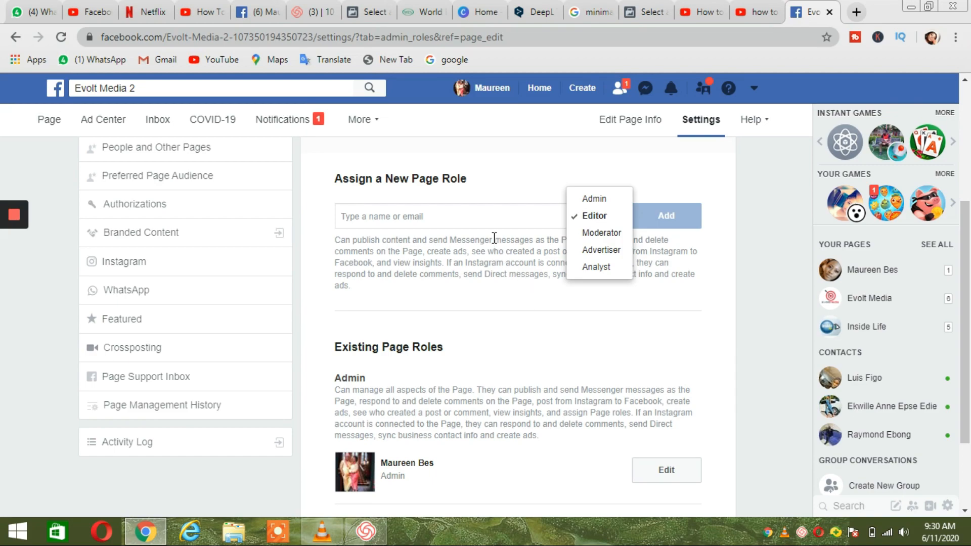
Try to assign the Editor page role to a friend searched by name, dismissing the password request
click(494, 218)
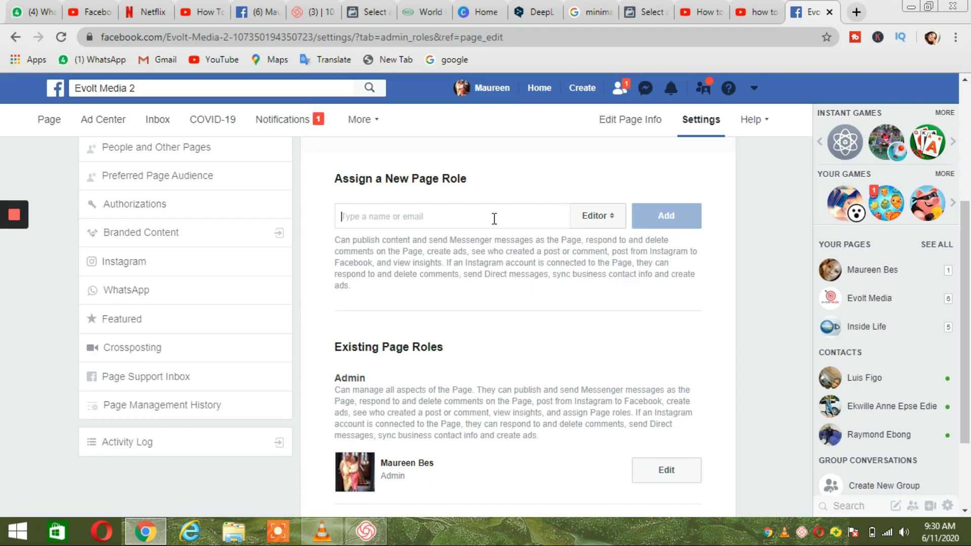
text(jess)
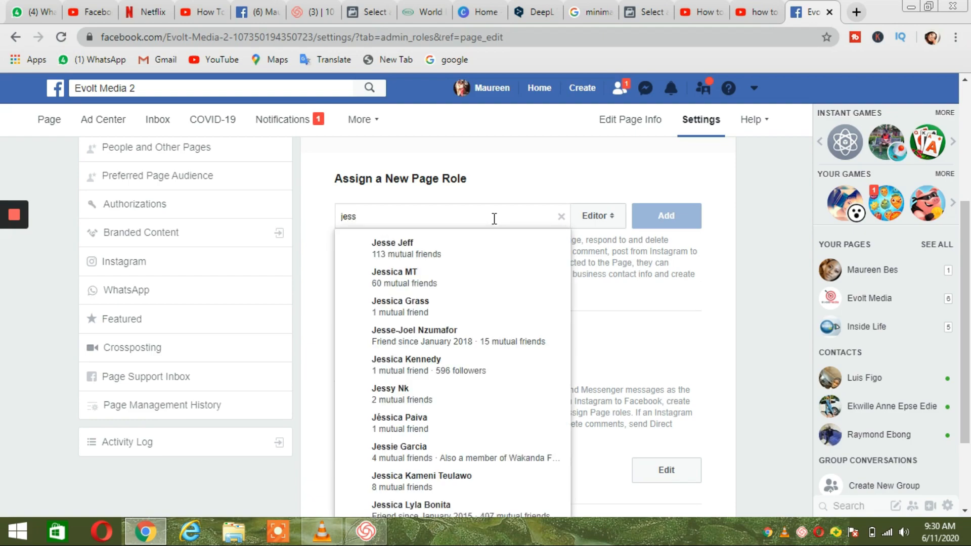
text(ica)
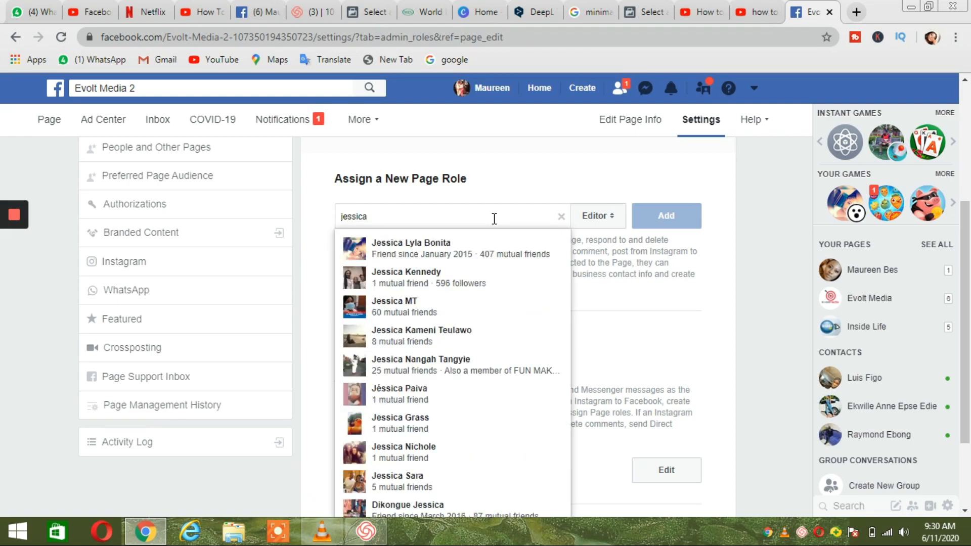
click(486, 257)
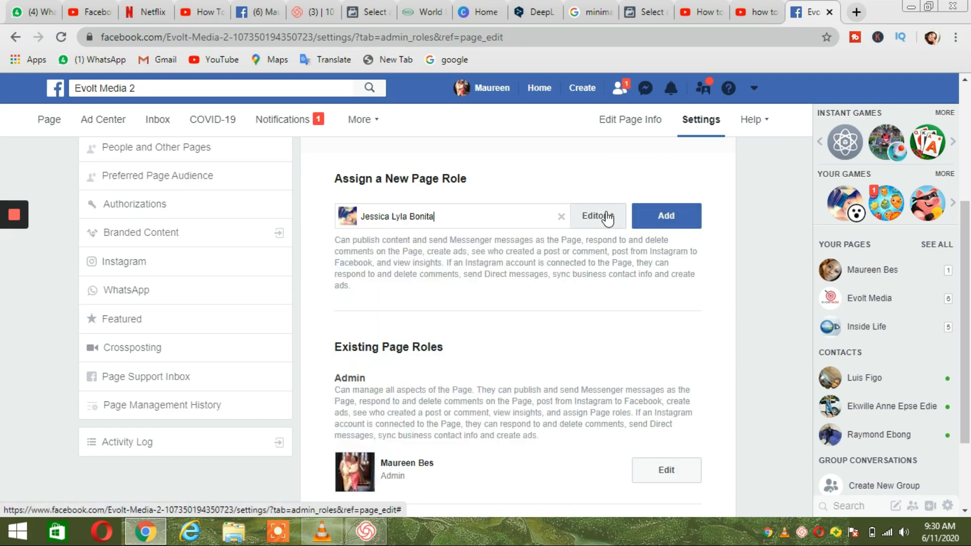
click(666, 218)
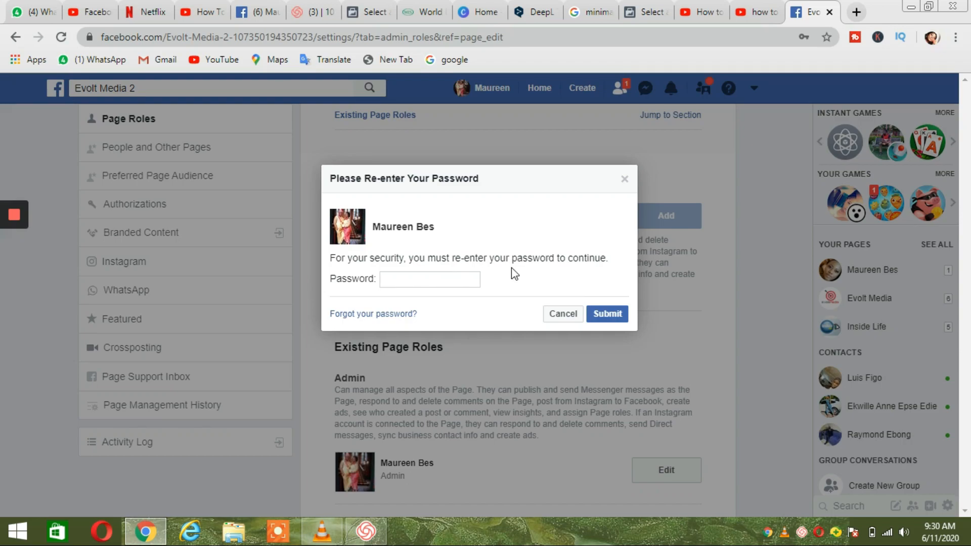
click(625, 180)
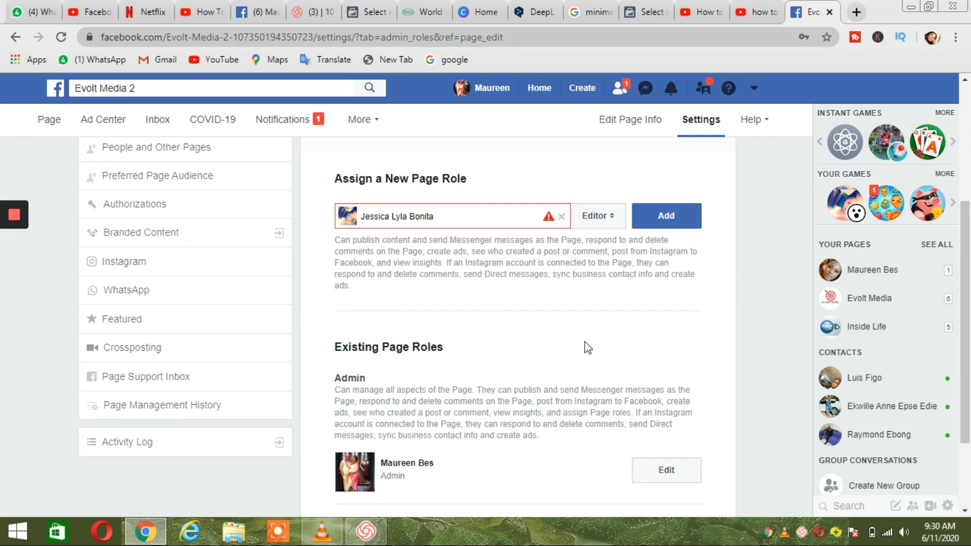
Open the Templates and Tabs settings and examine the current template and the list of page tabs
scroll(232, 360, up, 4)
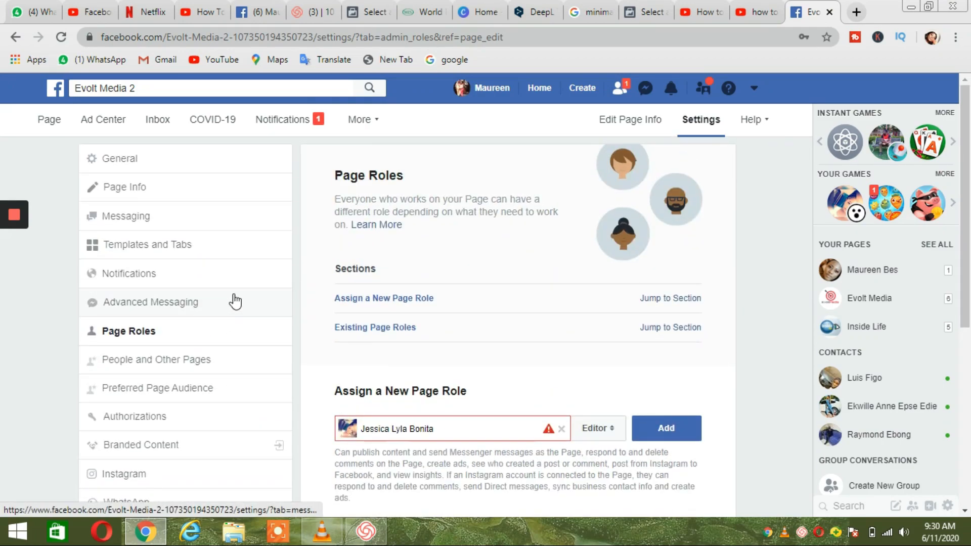
scroll(235, 302, down, 6)
scroll(236, 302, up, 4)
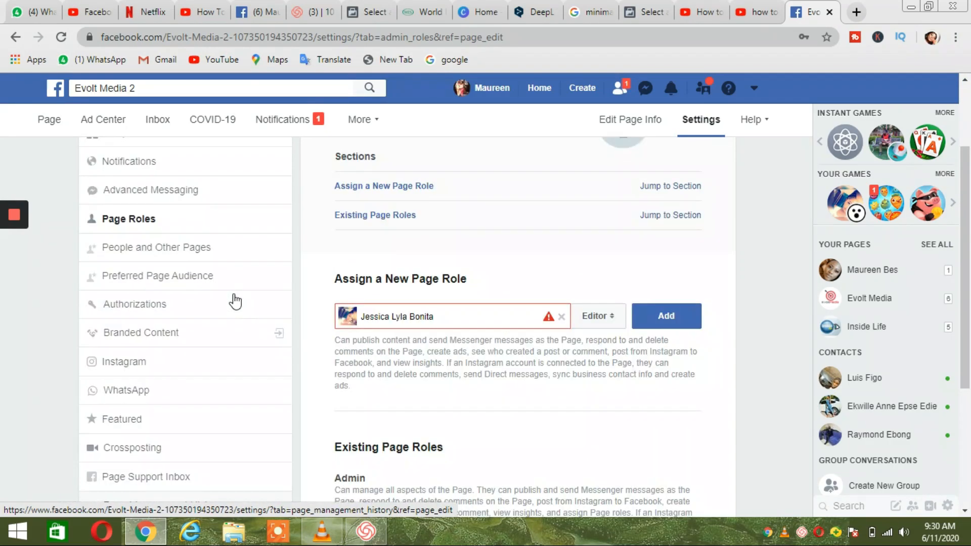
scroll(235, 302, up, 2)
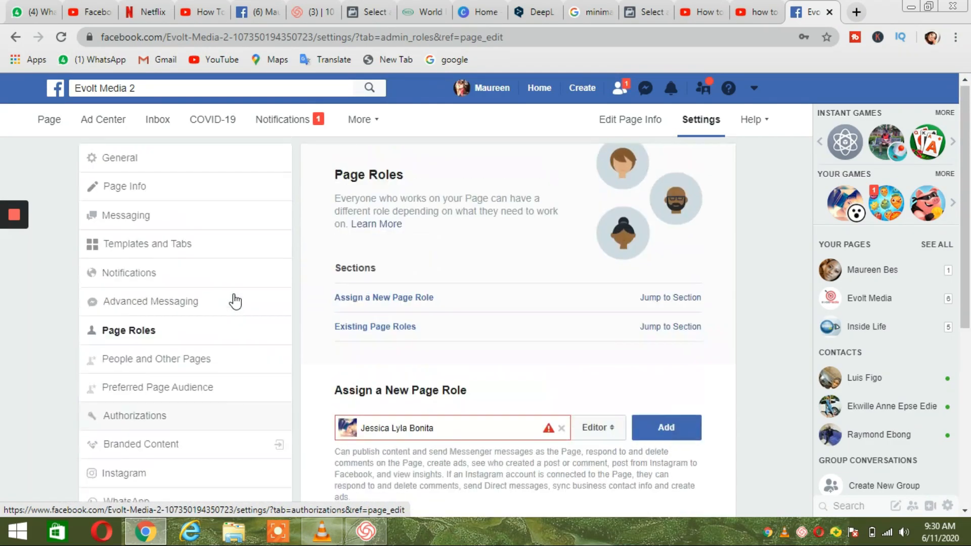
click(226, 256)
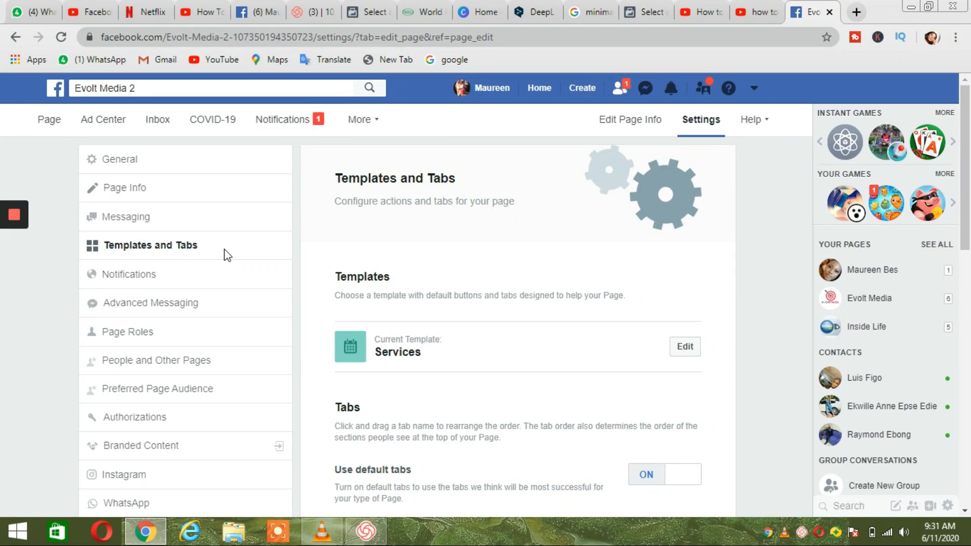
scroll(528, 407, down, 4)
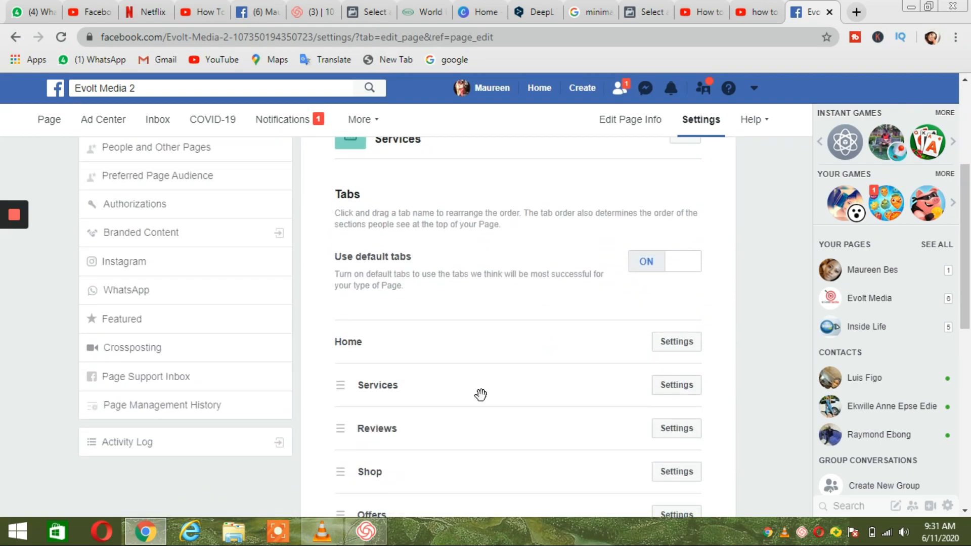
scroll(486, 387, down, 1)
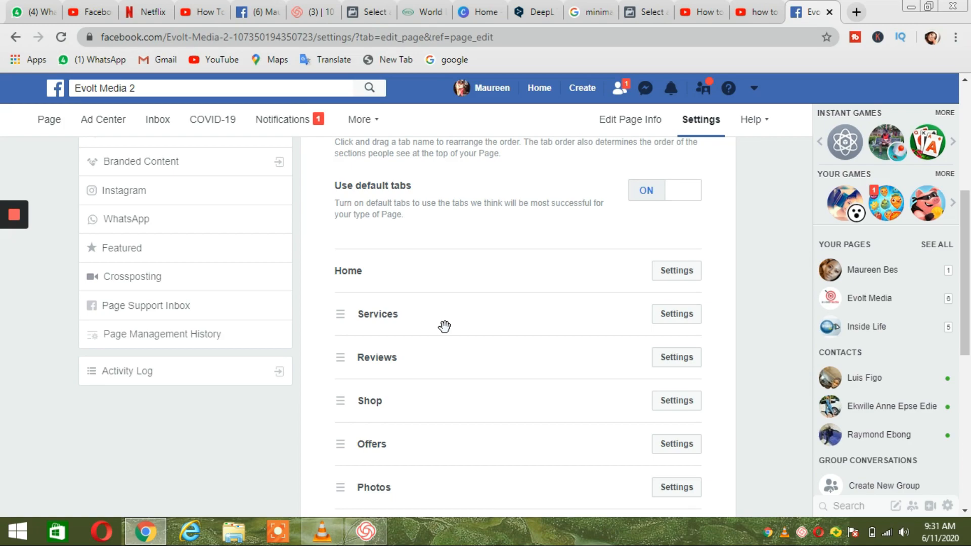
Move the Photos tab directly below Home in the page's tab order and review the rearranged list
scroll(443, 326, down, 2)
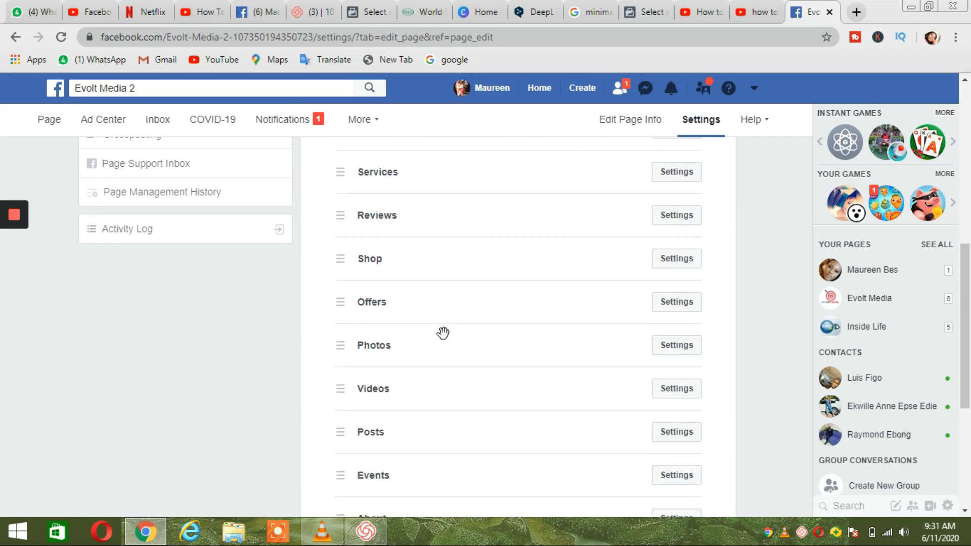
drag(440, 351, 445, 172)
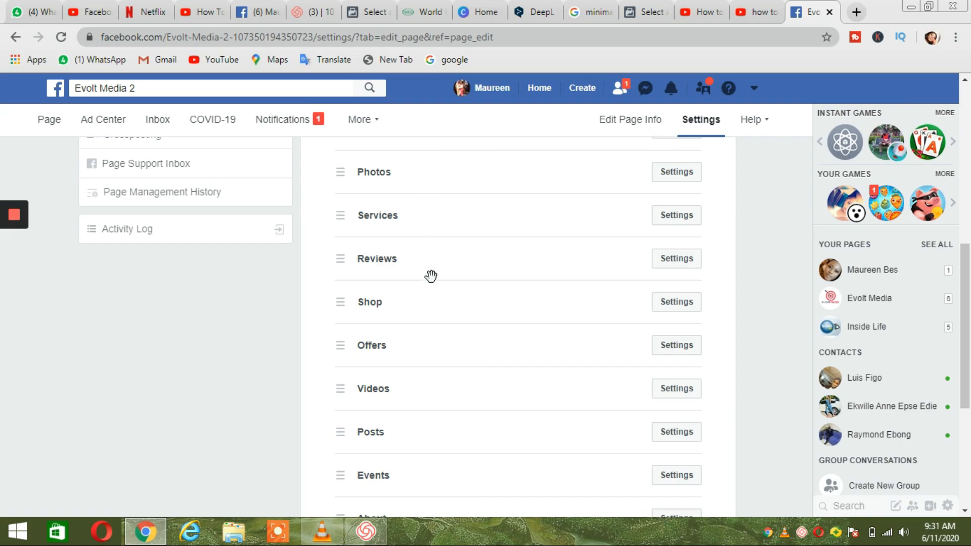
scroll(432, 273, up, 10)
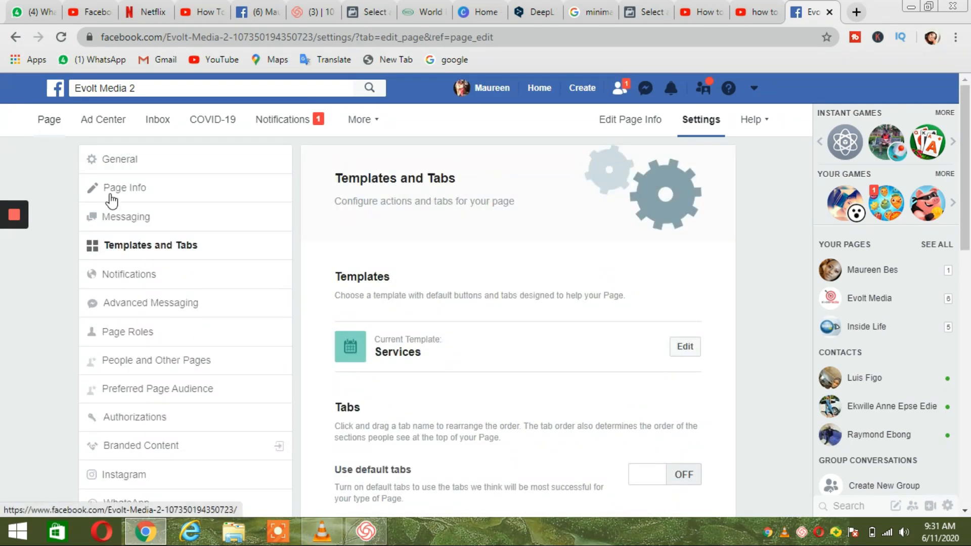
scroll(208, 251, down, 5)
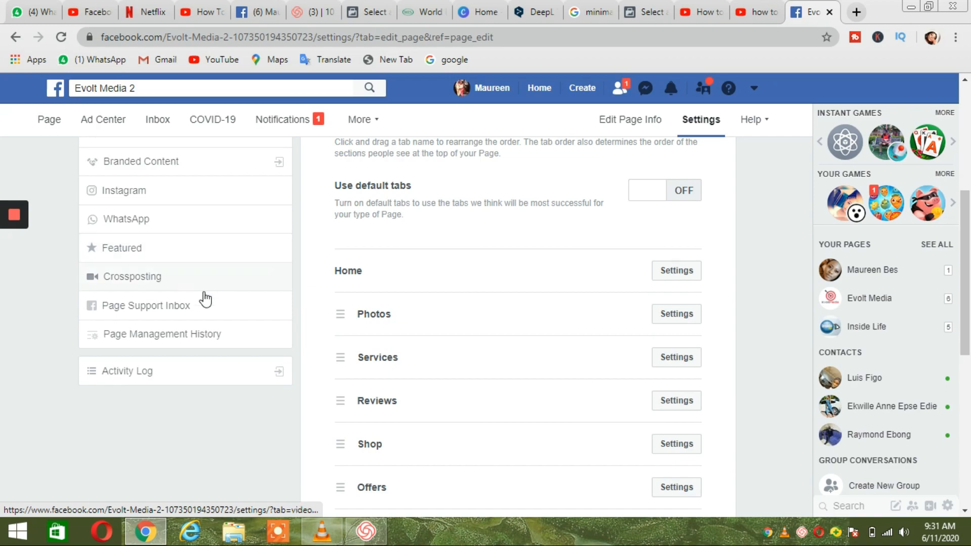
scroll(208, 316, up, 5)
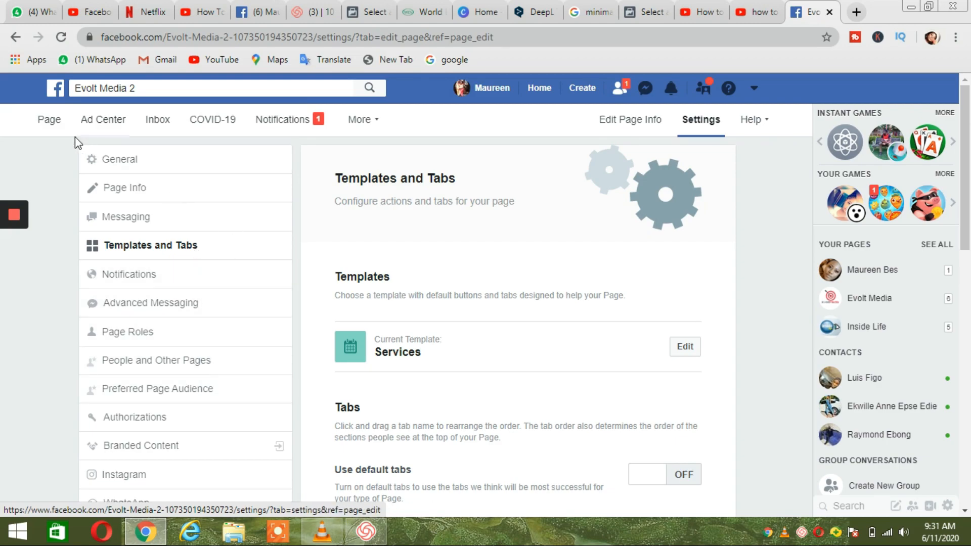
Return to the business page's home view, dismiss the tip about inviting friends and look over the page sections
click(65, 125)
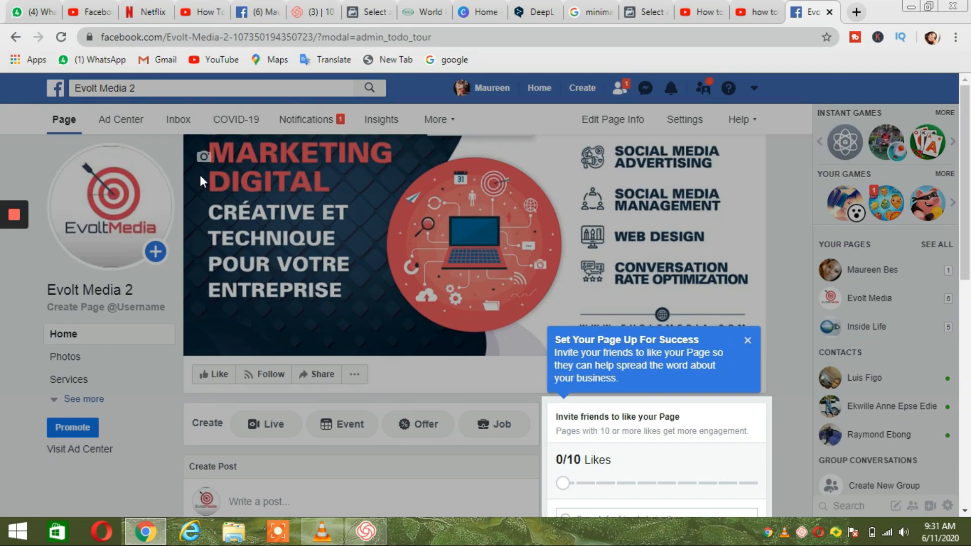
click(747, 341)
scroll(227, 282, down, 4)
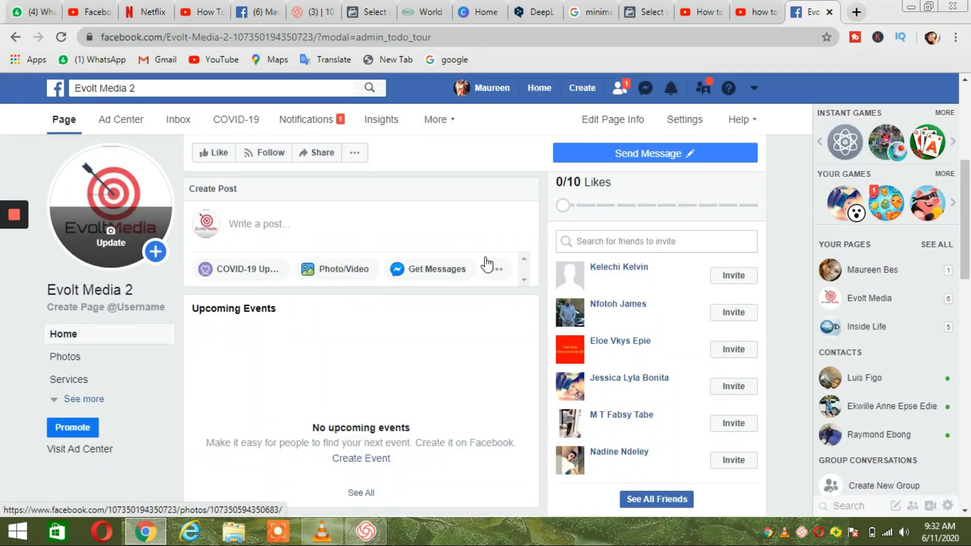
scroll(484, 257, up, 4)
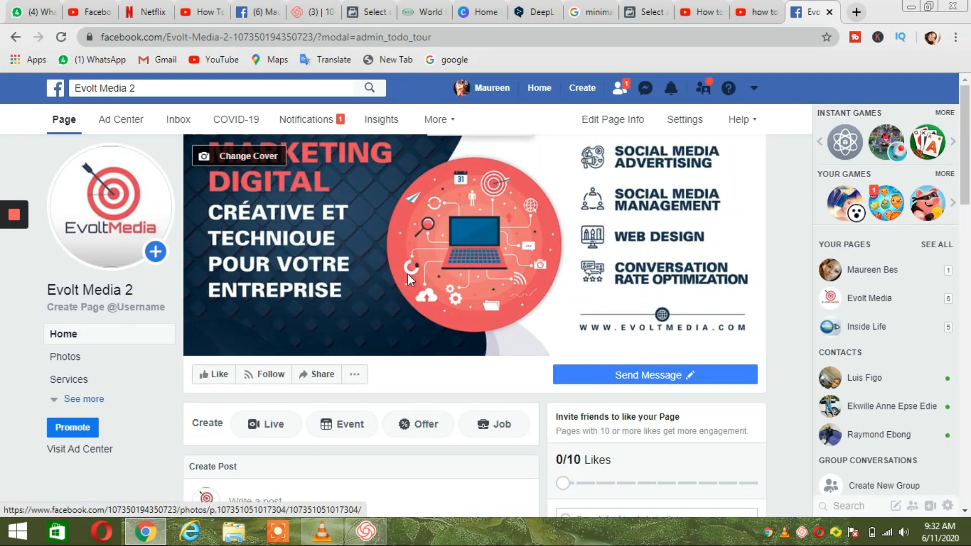
Open the page username creation form and examine the page's current web address
click(113, 307)
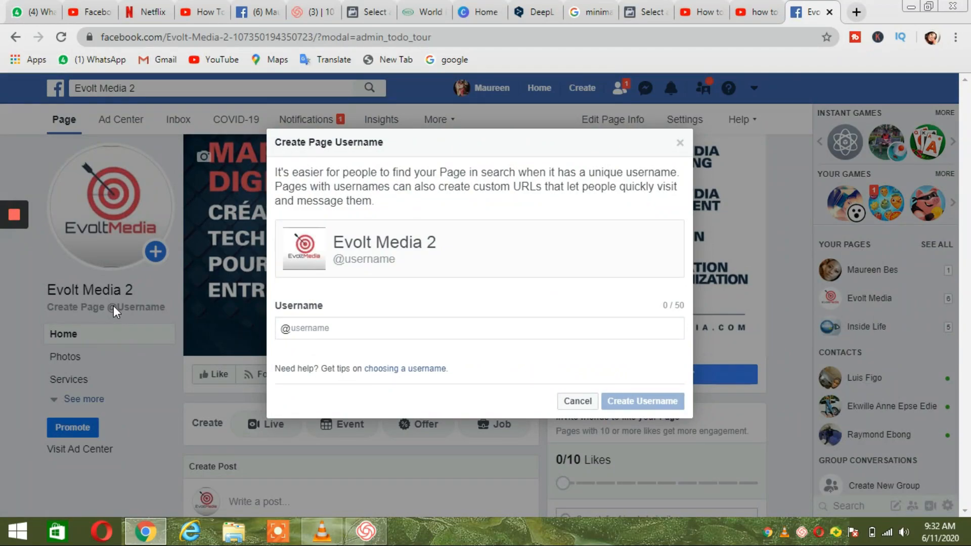
drag(442, 36, 96, 29)
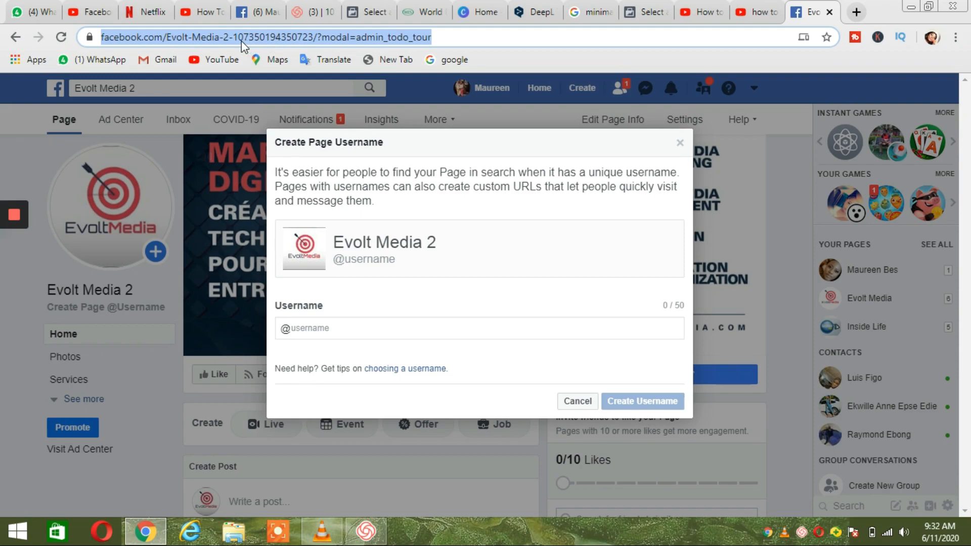
click(315, 38)
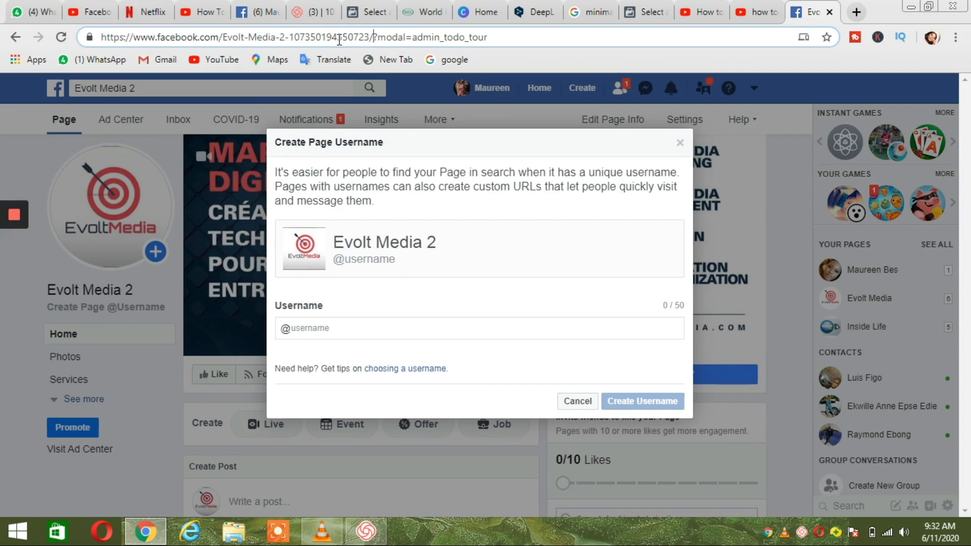
Try "evoltmedia 2" as the page username
click(428, 328)
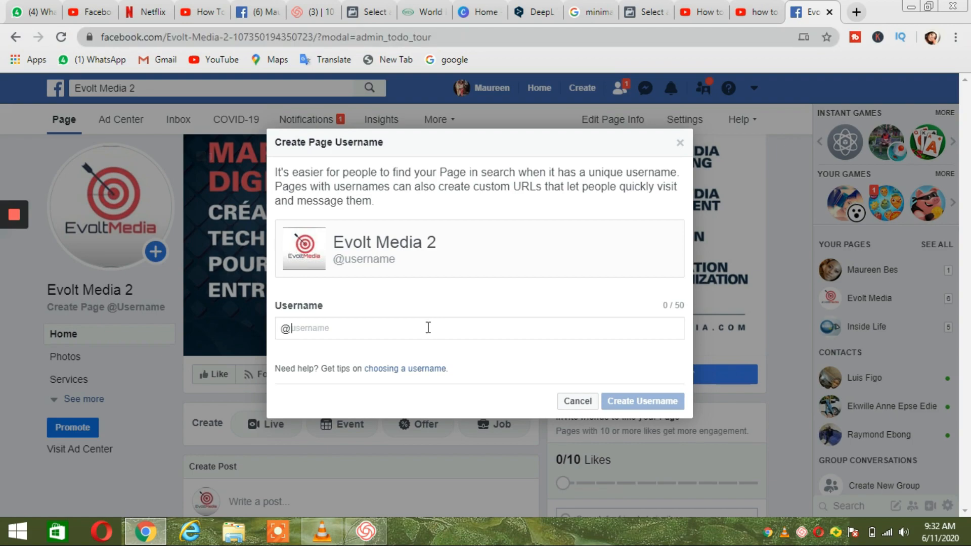
text(evoltm)
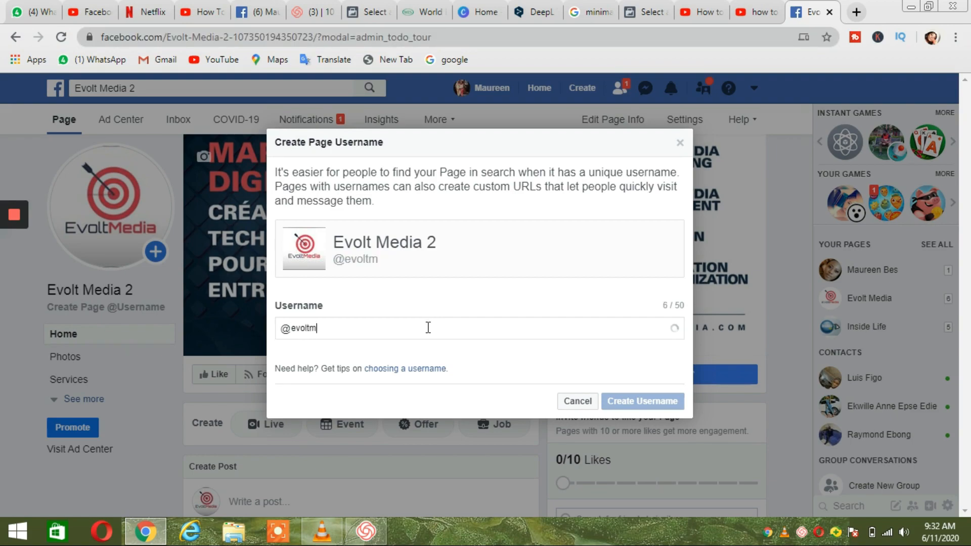
text(edia 2)
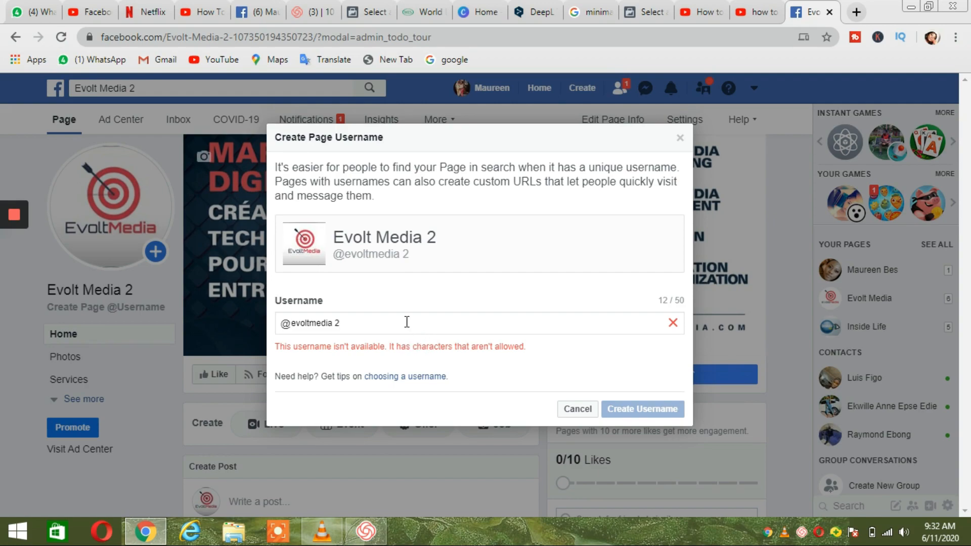
Try "evolt media" as the page username instead
key(BackSpace)
key(BackSpace)
key(BackSpace)
key(BackSpace)
key(BackSpace)
key(BackSpace)
key(BackSpace)
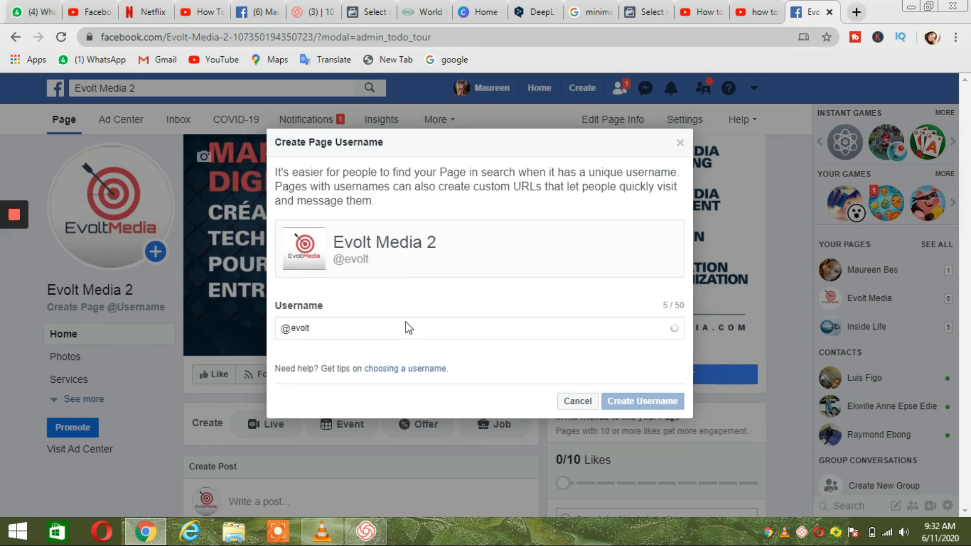
text(media)
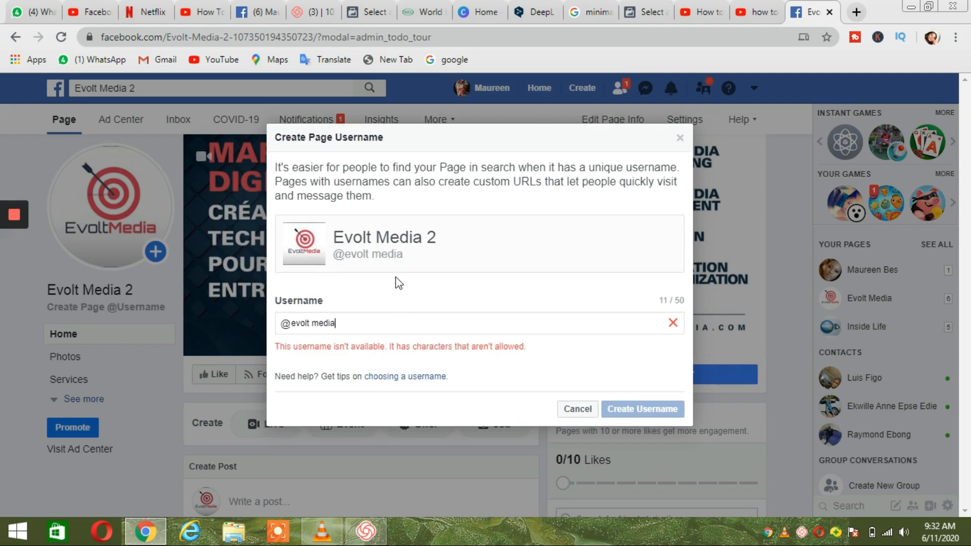
Clear the username field and enter "Evolt Media11" as the page username
key(BackSpace)
key(BackSpace)
key(BackSpace)
key(BackSpace)
key(BackSpace)
key(BackSpace)
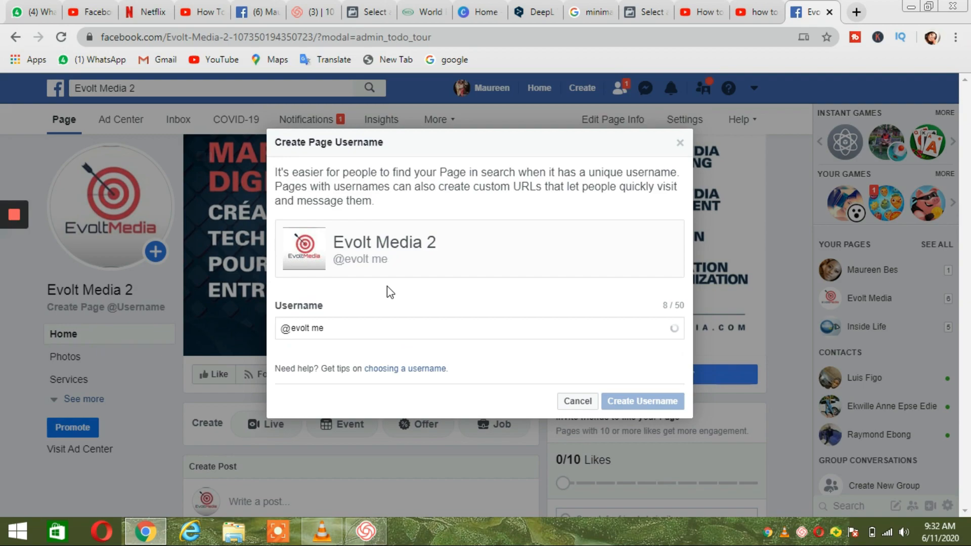
key(BackSpace)
key(BackSpace)
key(BackSpace)
key(BackSpace)
text(Evolt)
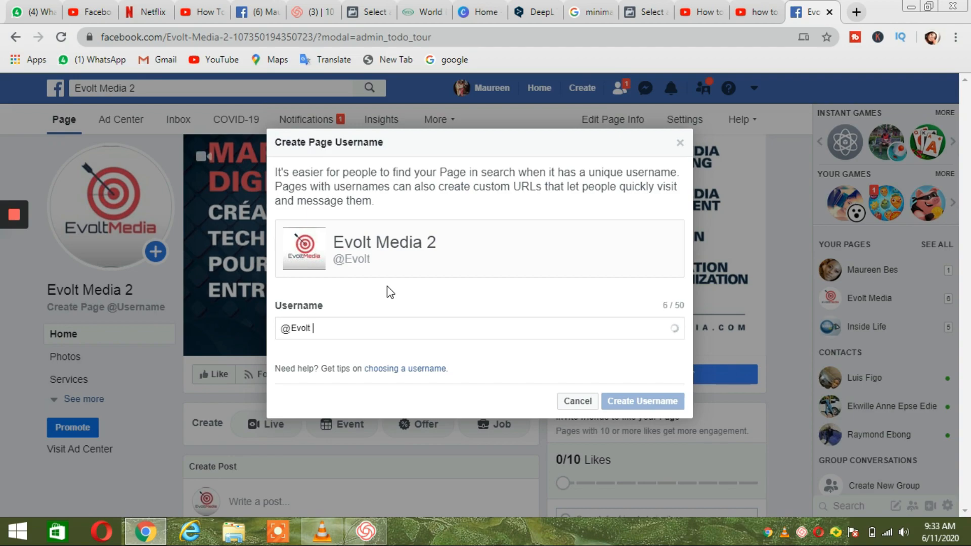
text( Media11)
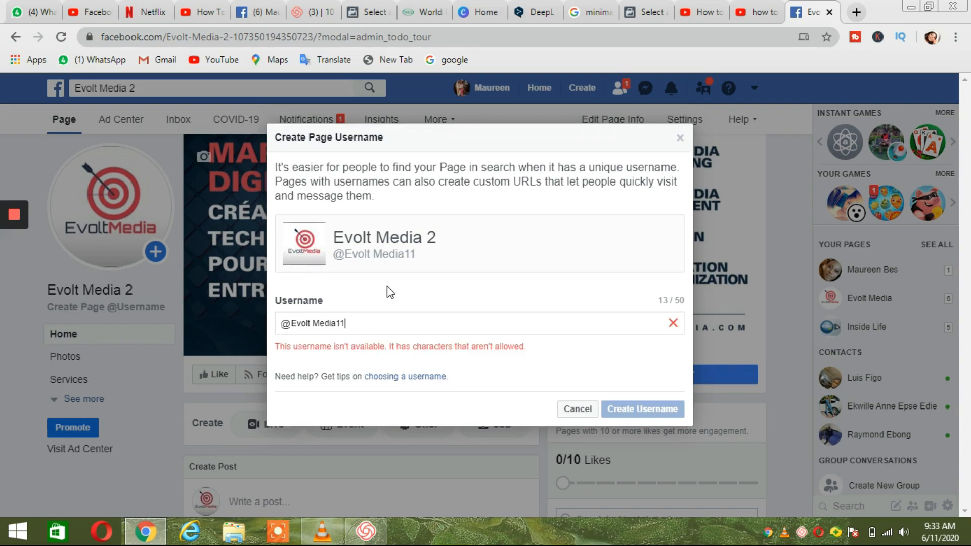
Correct the username to EvoltMedia11 without a space, create it and close the confirmation message
key(BackSpace)
key(BackSpace)
key(BackSpace)
text(a)
click(316, 323)
key(BackSpace)
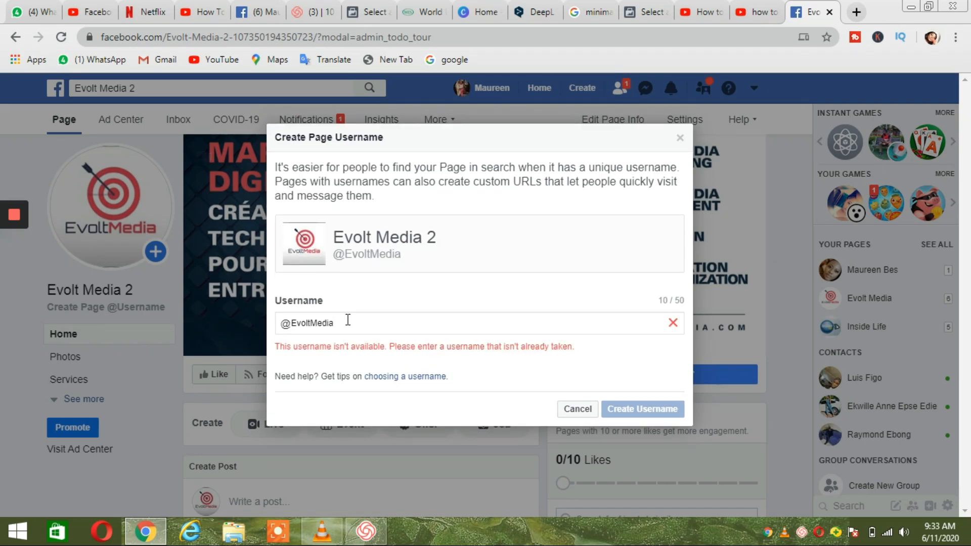
click(340, 321)
text(11)
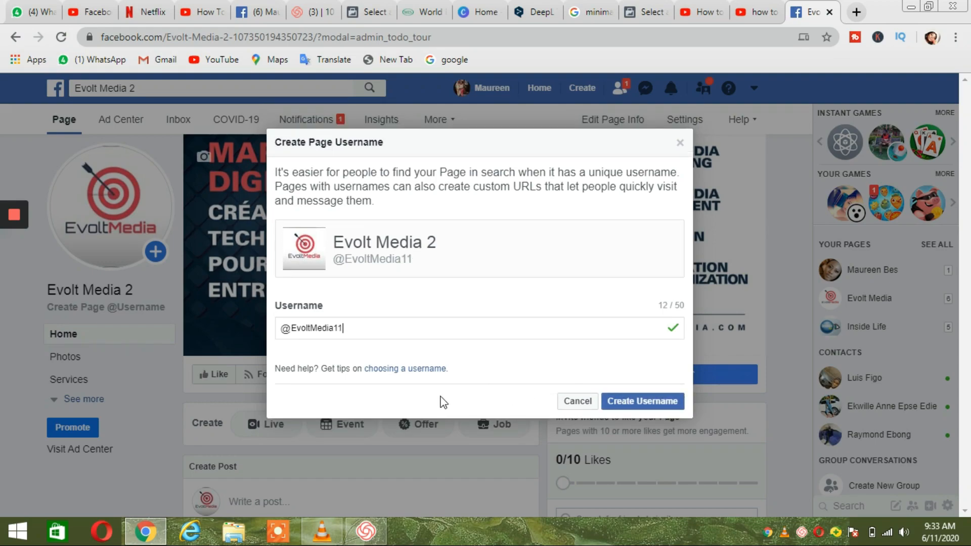
click(625, 402)
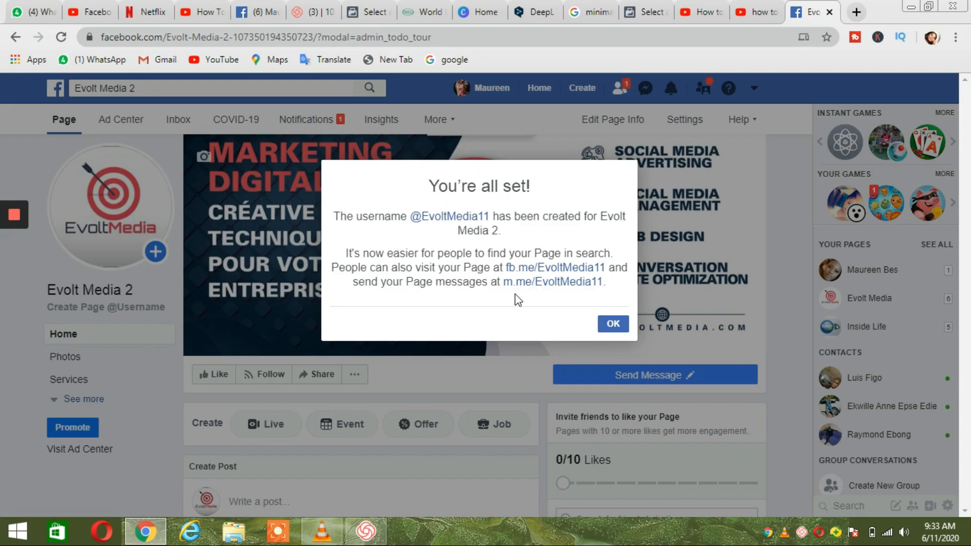
click(612, 324)
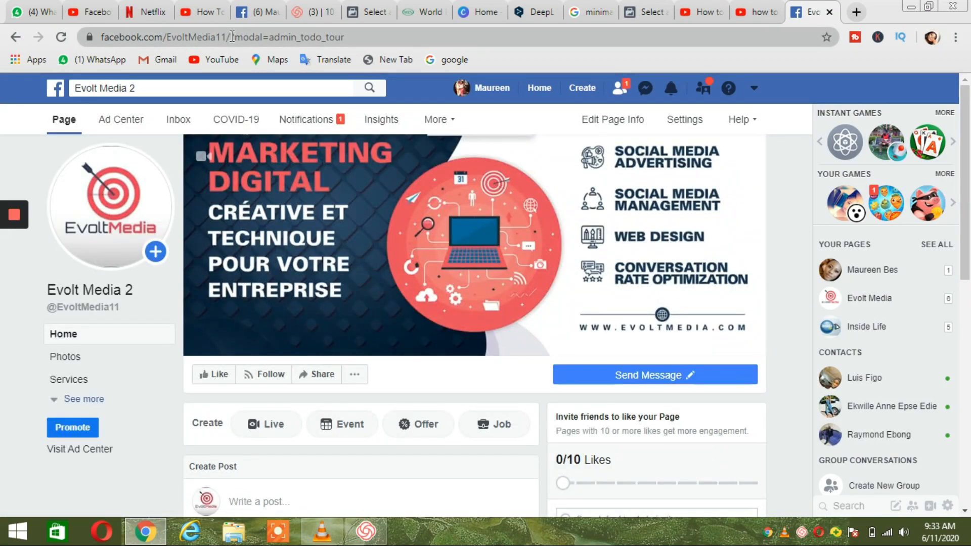
Copy the part of the page's web address that ends with EvoltMedia11/, leaving out the modal parameter
drag(232, 37, 102, 37)
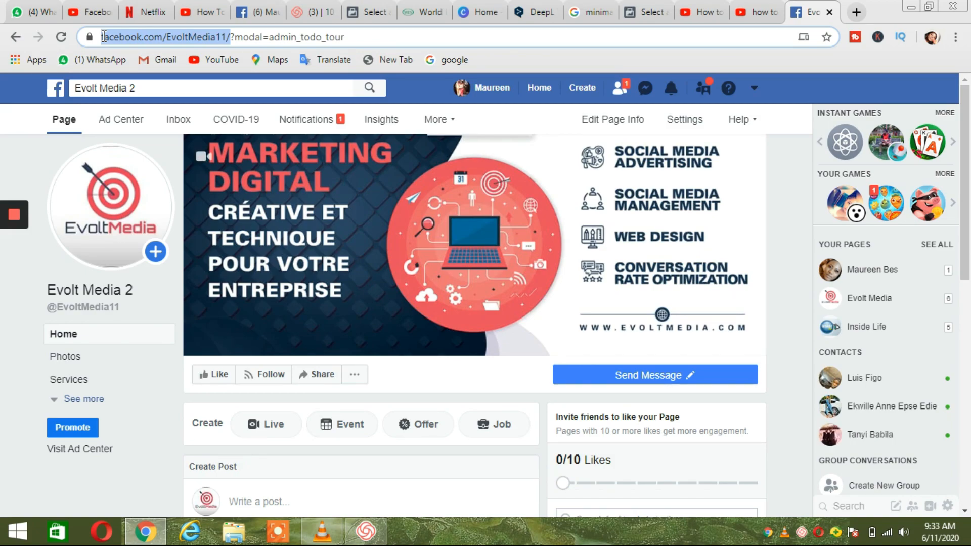
drag(104, 37, 104, 36)
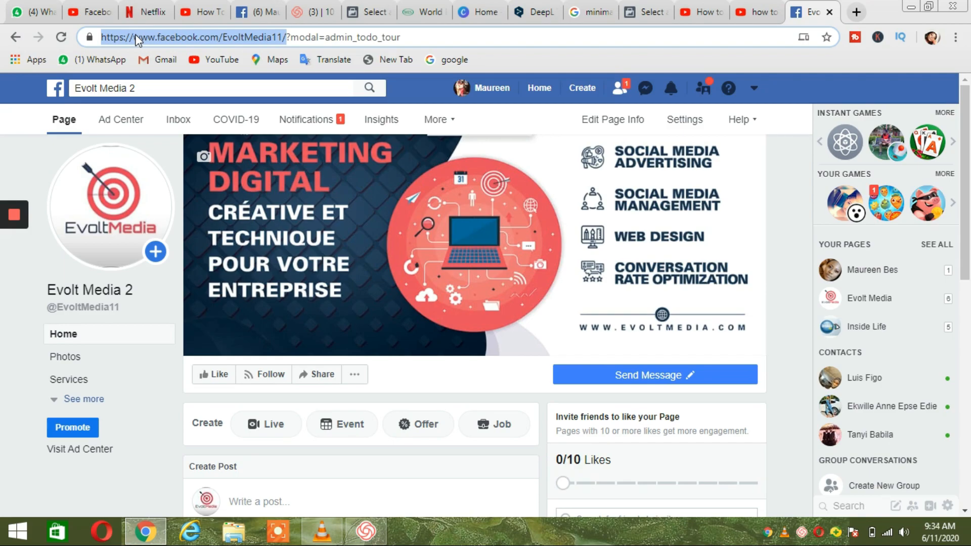
right_click(197, 43)
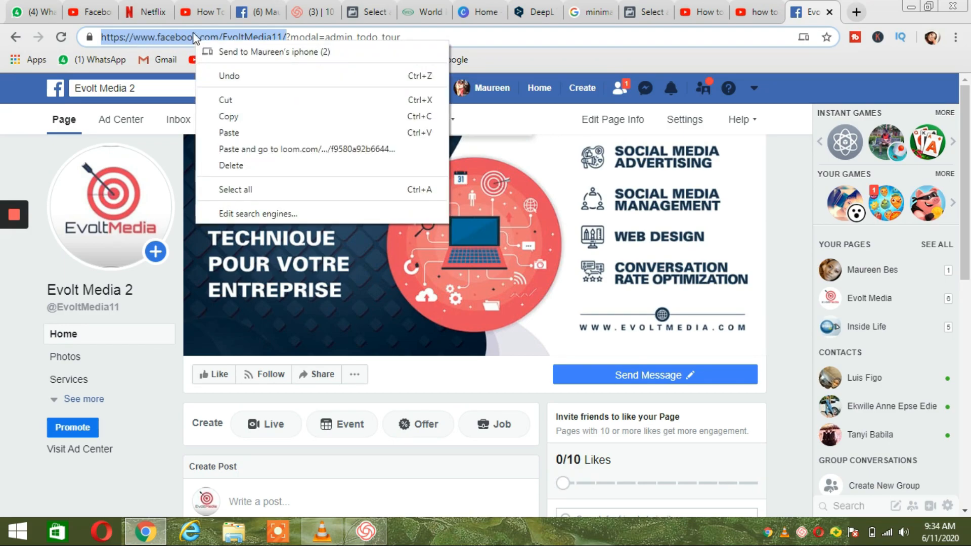
click(234, 117)
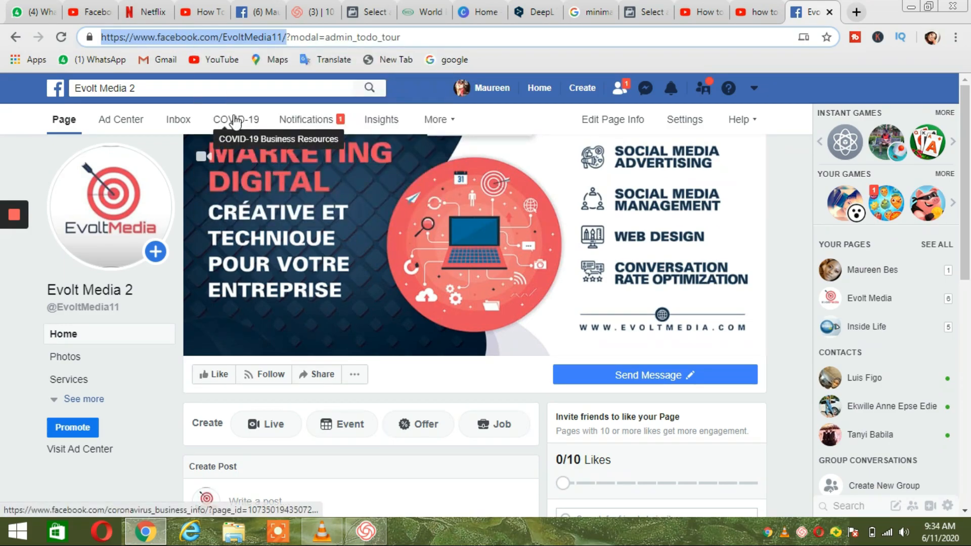
Open the copied page address in a new browser tab and compare it with the original page tab
click(857, 12)
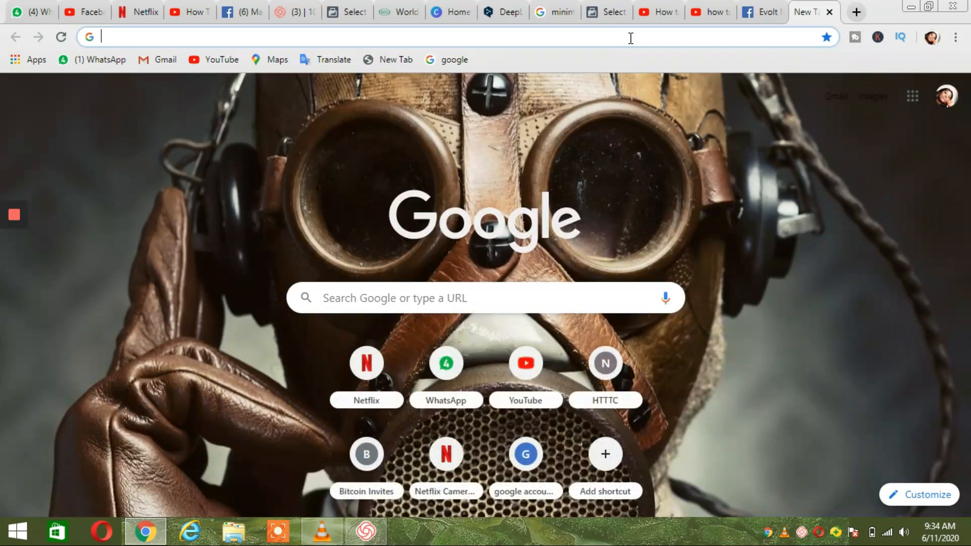
click(631, 38)
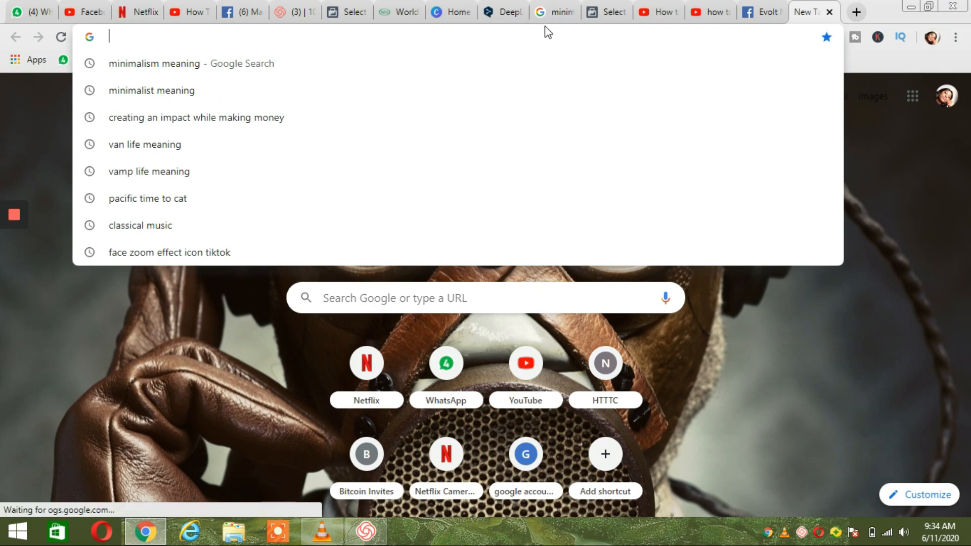
key(ctrl+v)
key(Return)
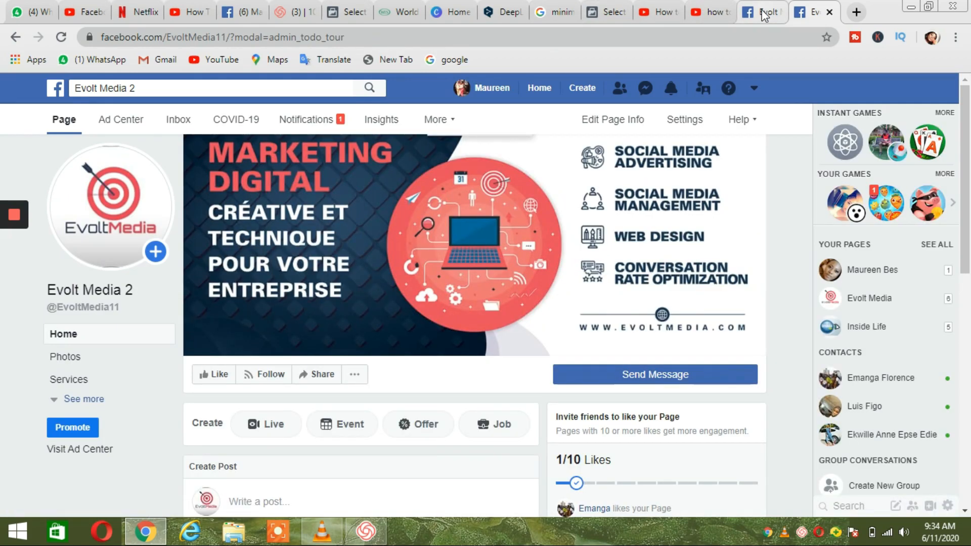
click(770, 9)
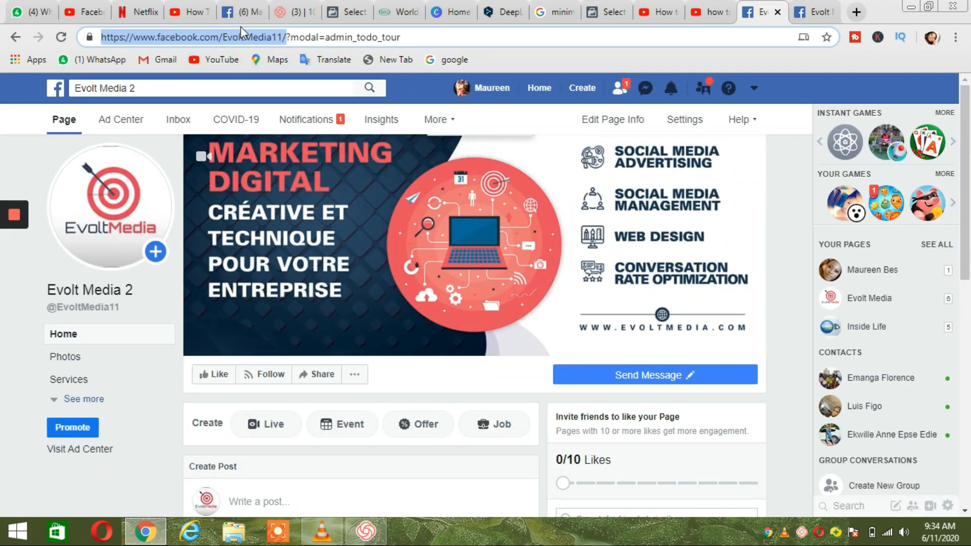
click(823, 9)
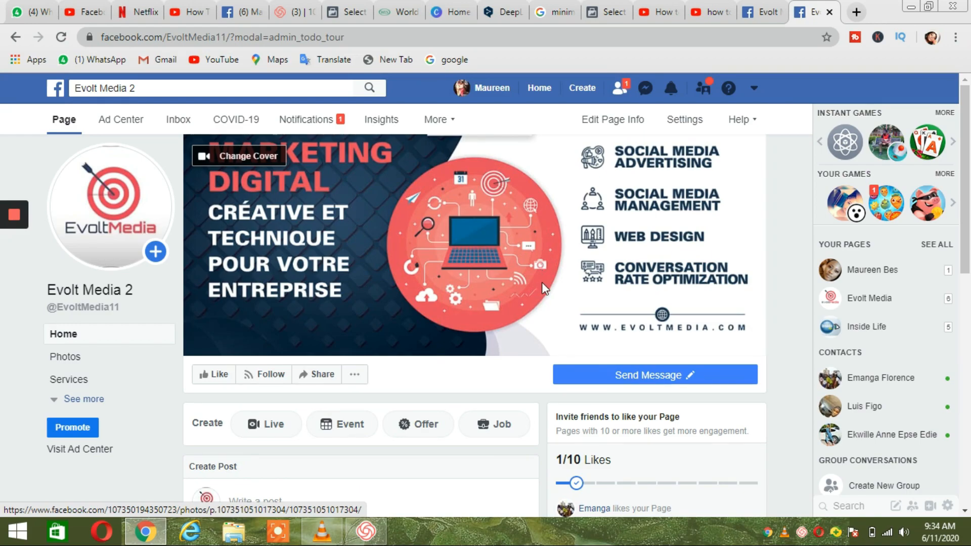
Start a new post on the page and write "hello everyone" as its text
scroll(541, 282, down, 5)
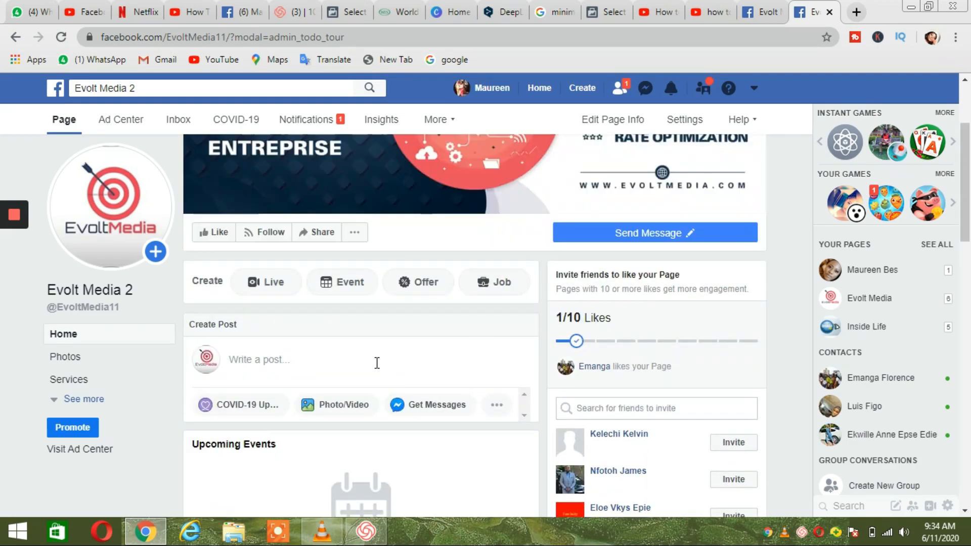
click(375, 361)
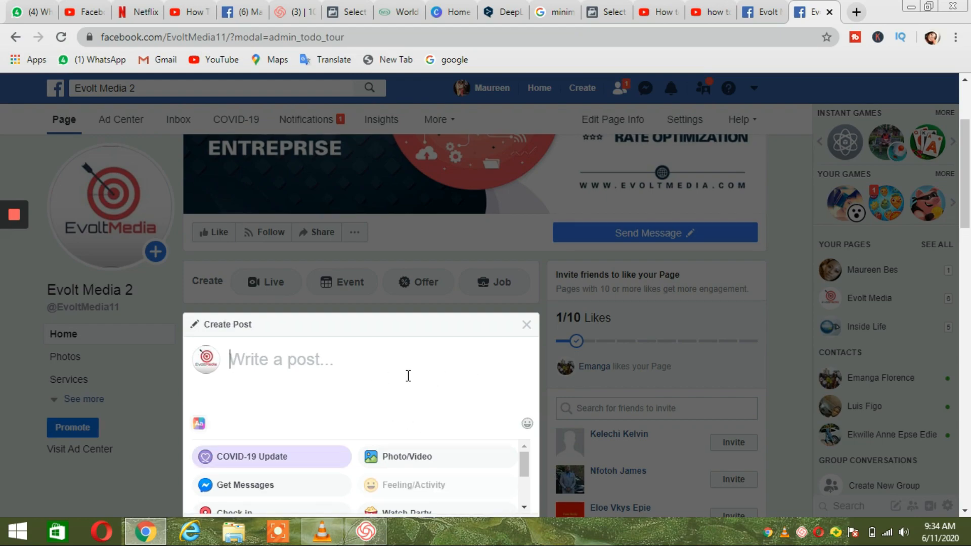
text(hell)
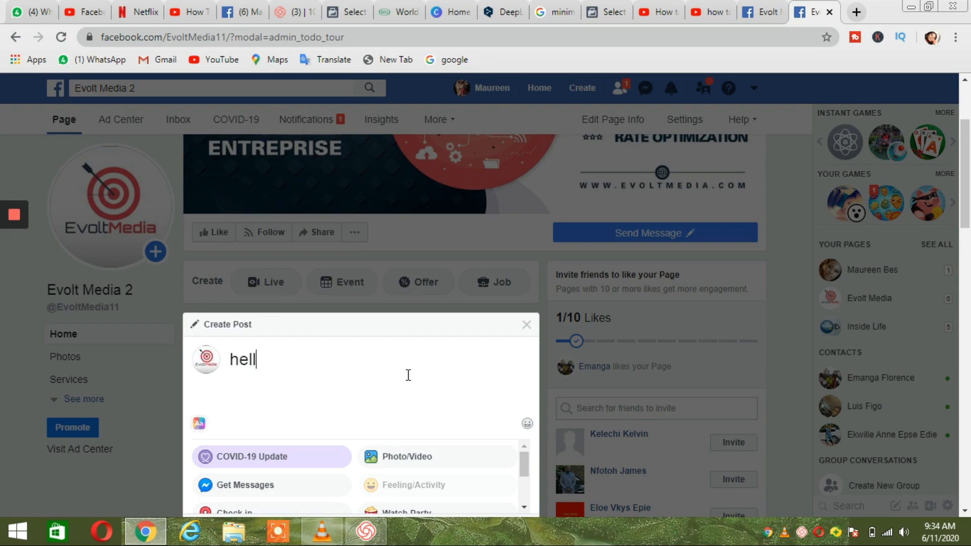
text(o everyonwe)
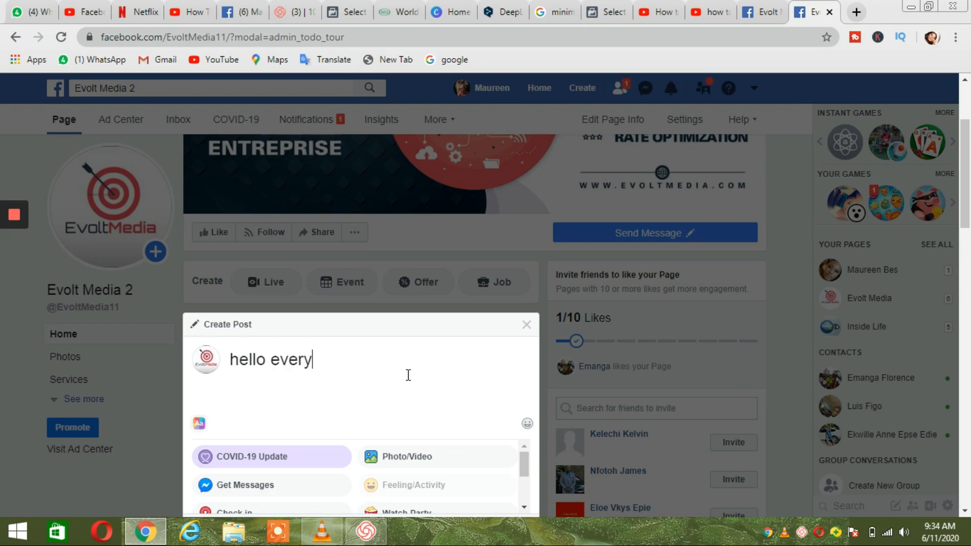
key(BackSpace)
key(BackSpace)
text(e)
Attach the quote image reading "You can start over,each morning." to the post and publish it
click(427, 465)
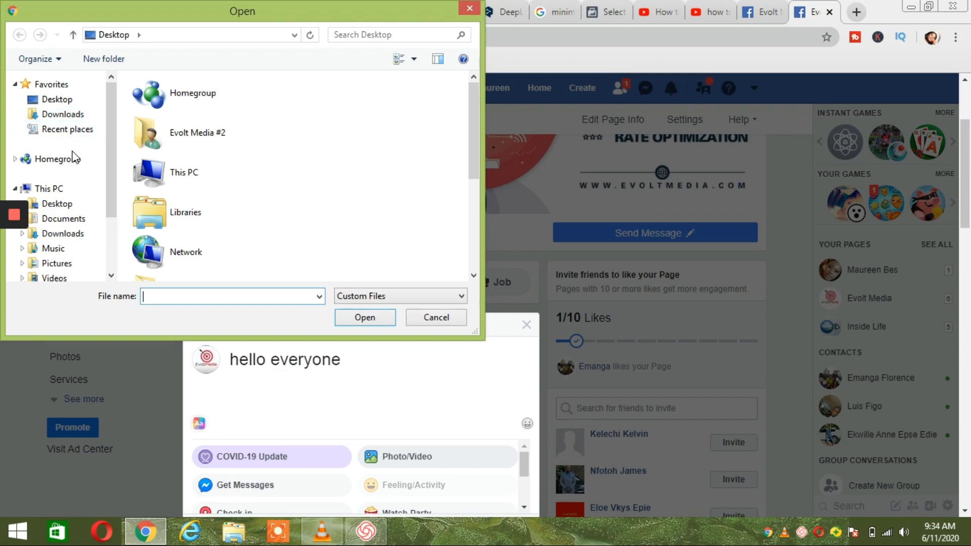
click(86, 120)
click(346, 193)
click(372, 319)
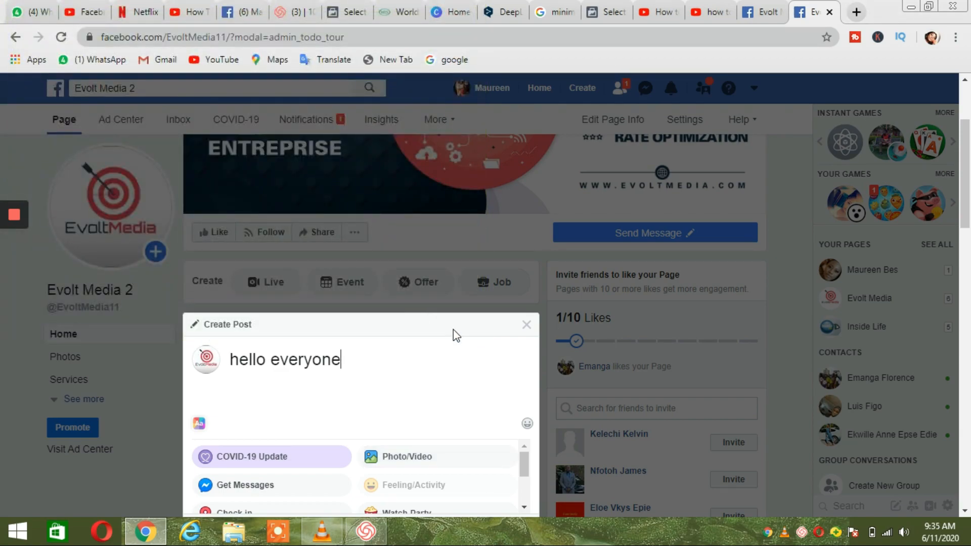
scroll(551, 316, down, 5)
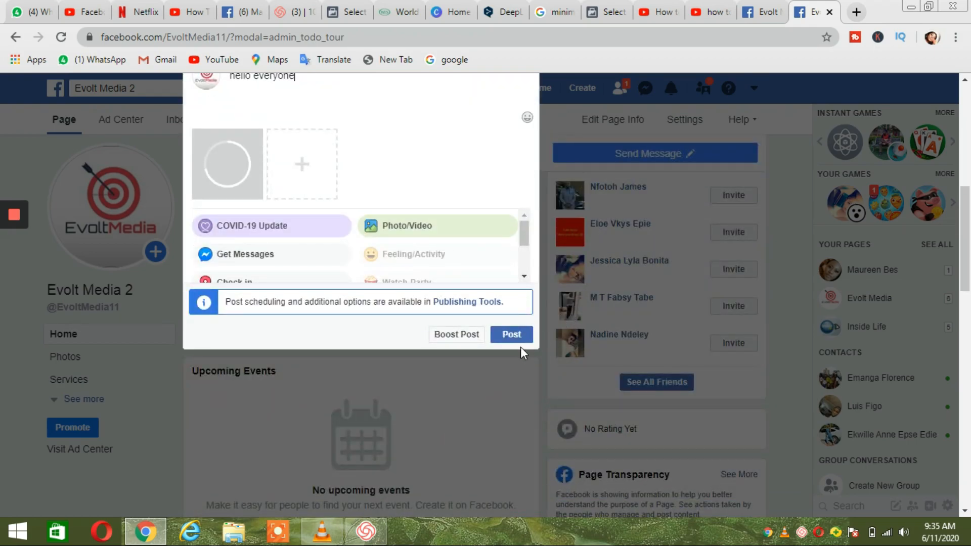
click(512, 336)
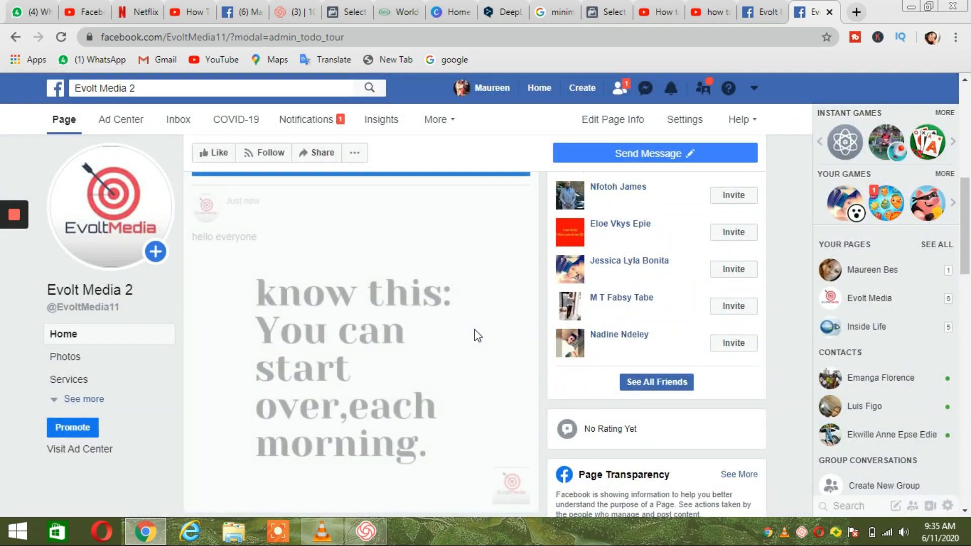
Look through the page from the cover image down to the Posts section to check its published content
scroll(475, 328, up, 2)
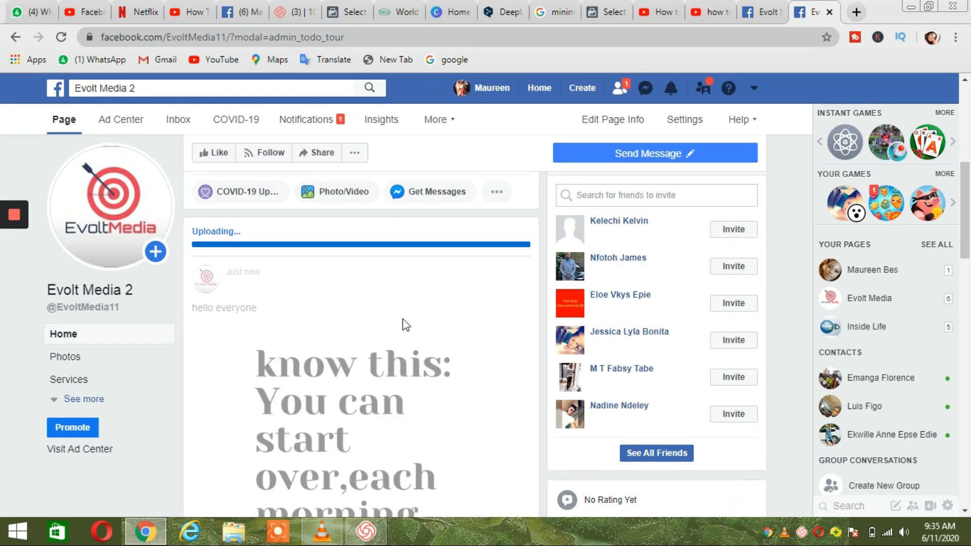
scroll(426, 318, down, 5)
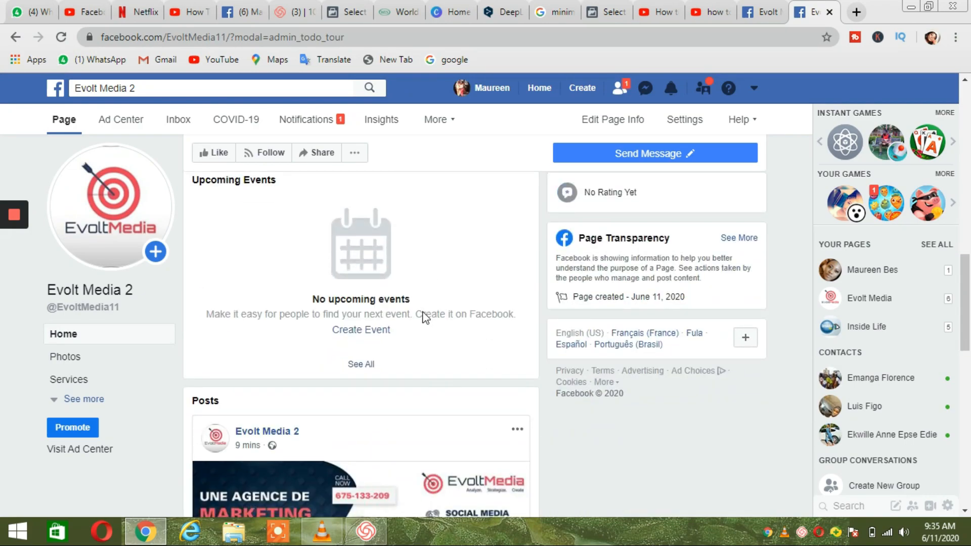
scroll(426, 318, down, 1)
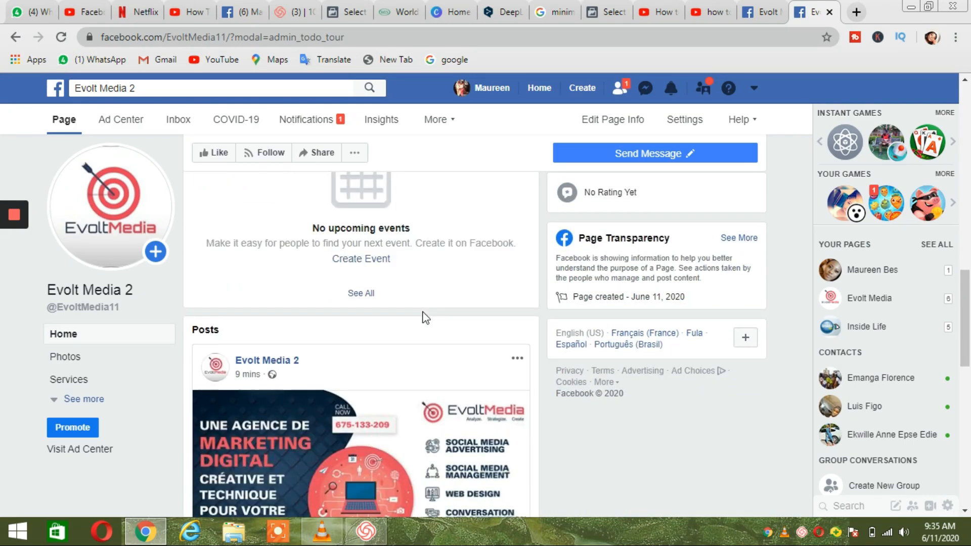
scroll(426, 318, up, 5)
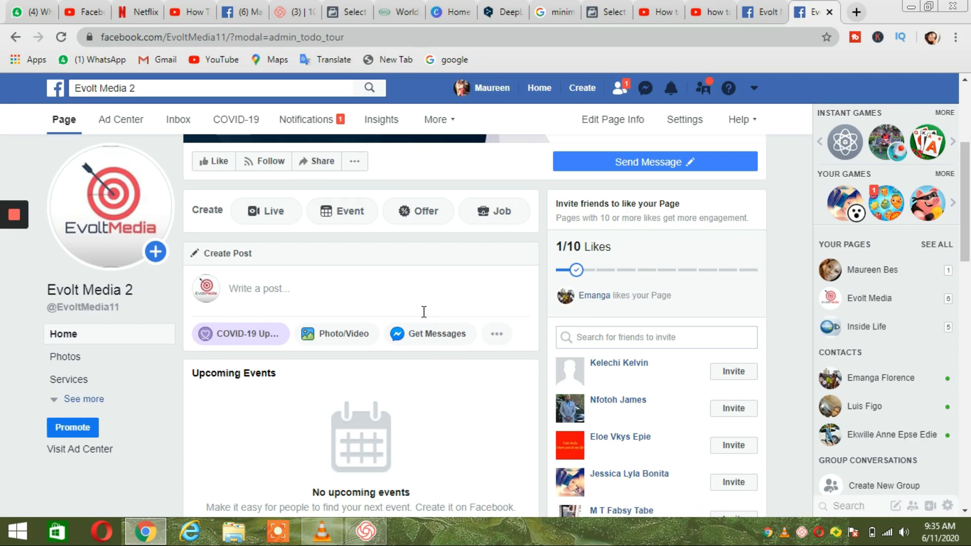
scroll(636, 317, up, 4)
scroll(636, 317, down, 9)
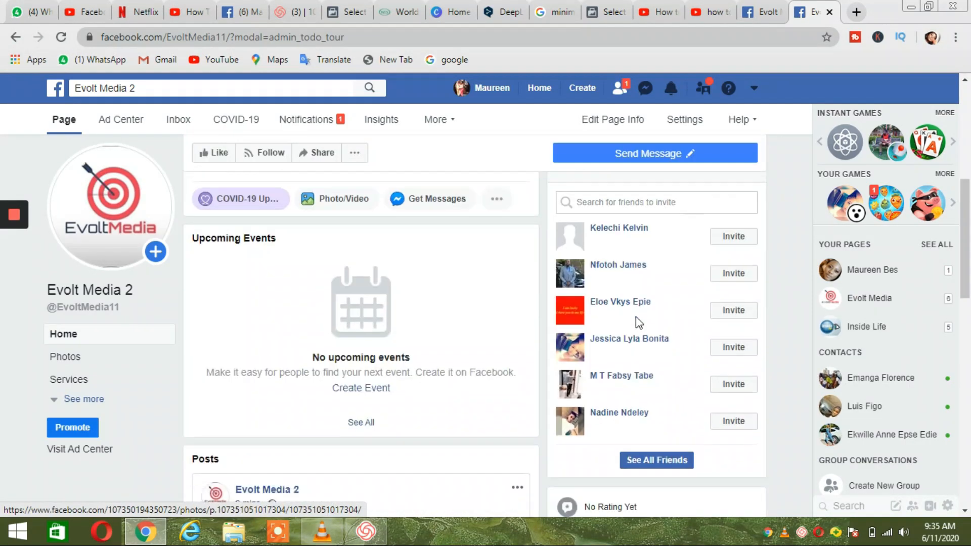
scroll(557, 344, down, 10)
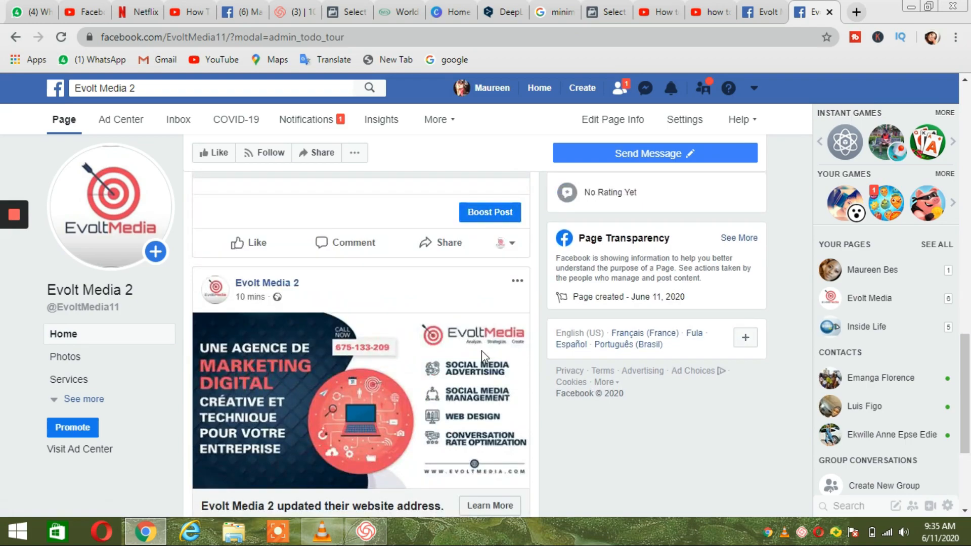
scroll(481, 351, up, 6)
scroll(483, 357, up, 10)
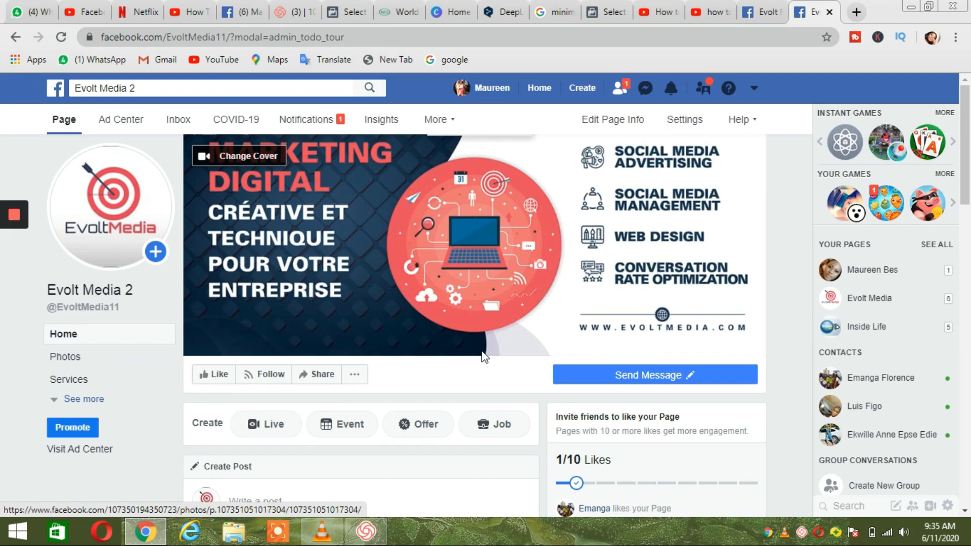
scroll(483, 355, down, 4)
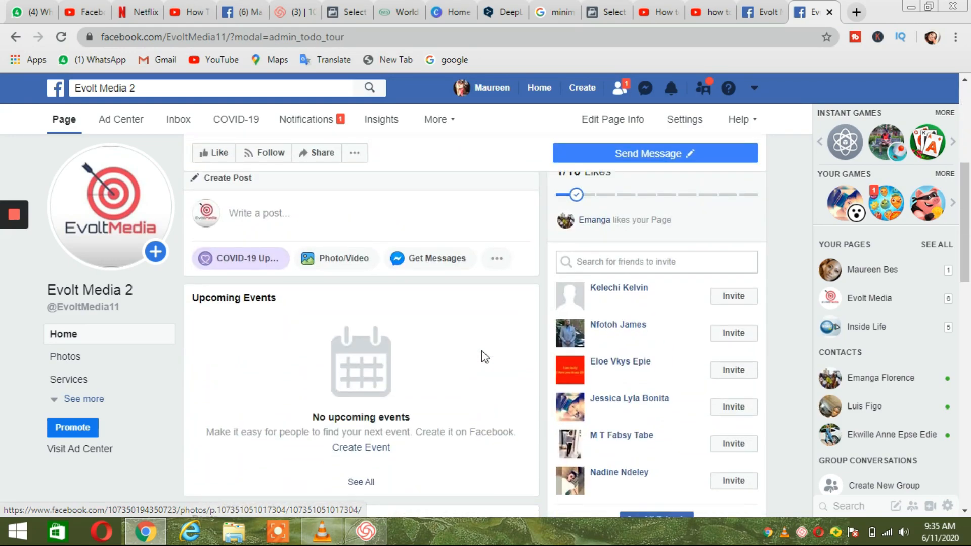
scroll(482, 350, down, 5)
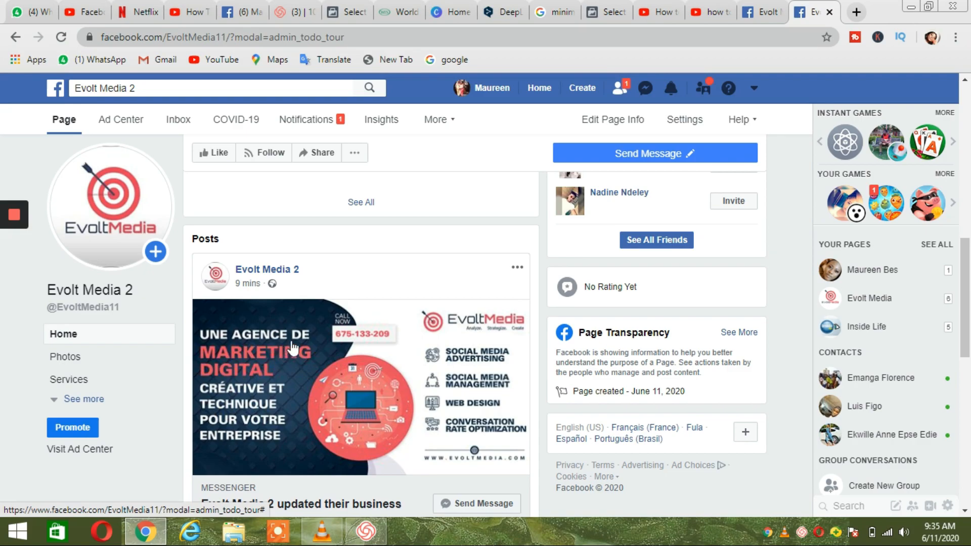